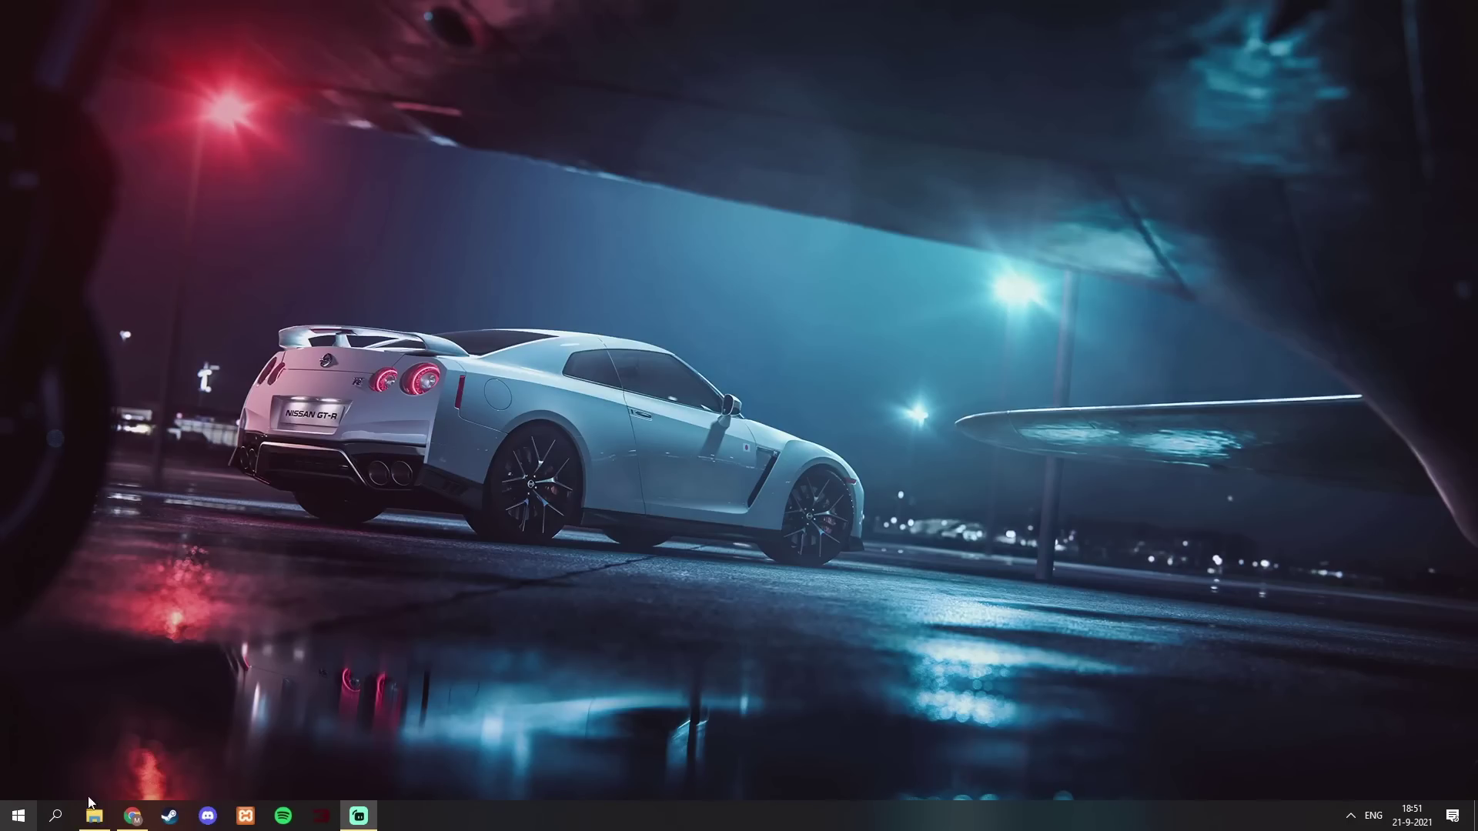
# Open a new Chrome window (Nieuw venster) from the taskbar icon's jump list.
pyautogui.moveTo(141, 819)
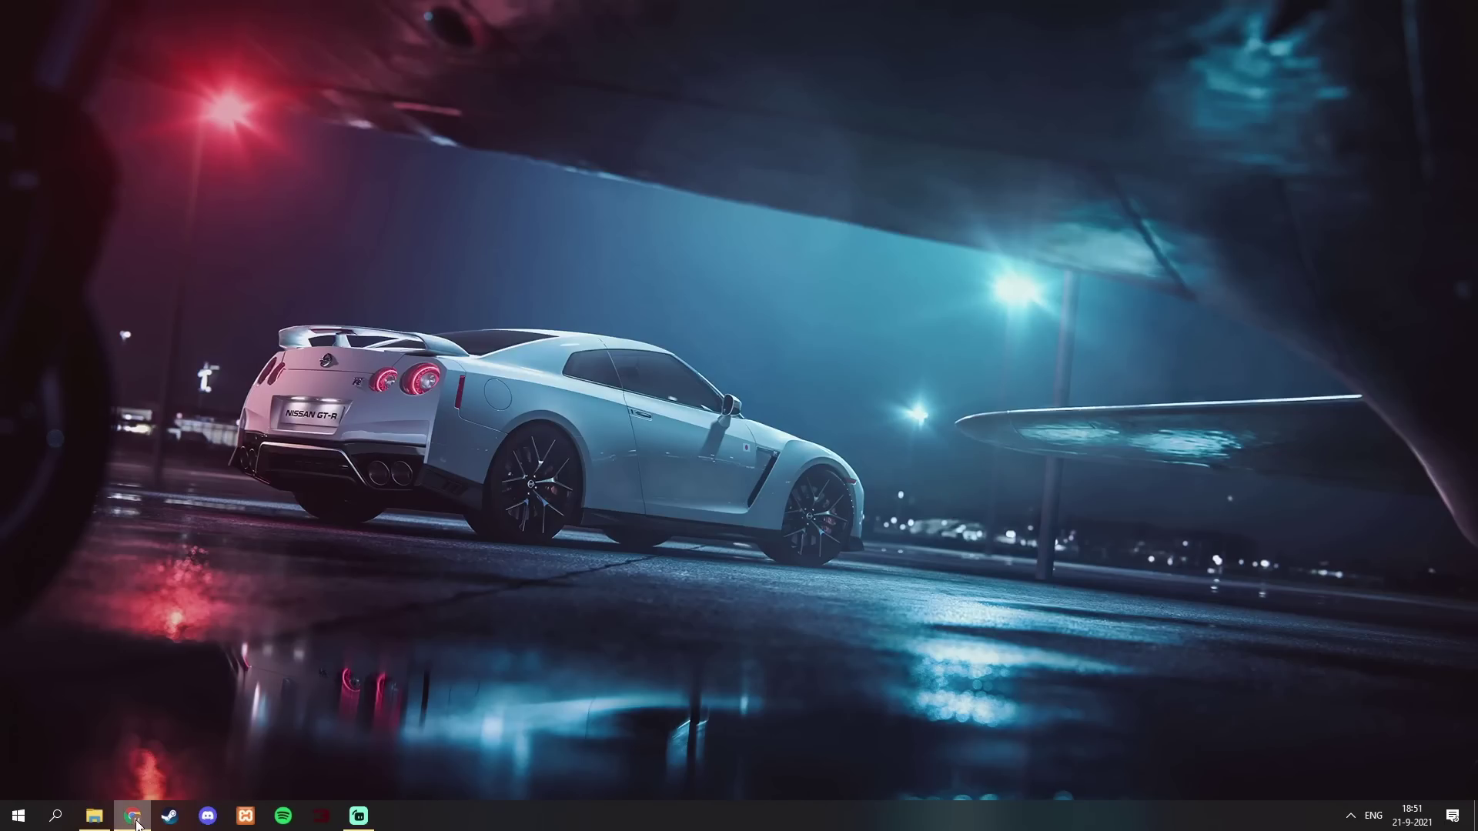
pyautogui.rightClick(133, 816)
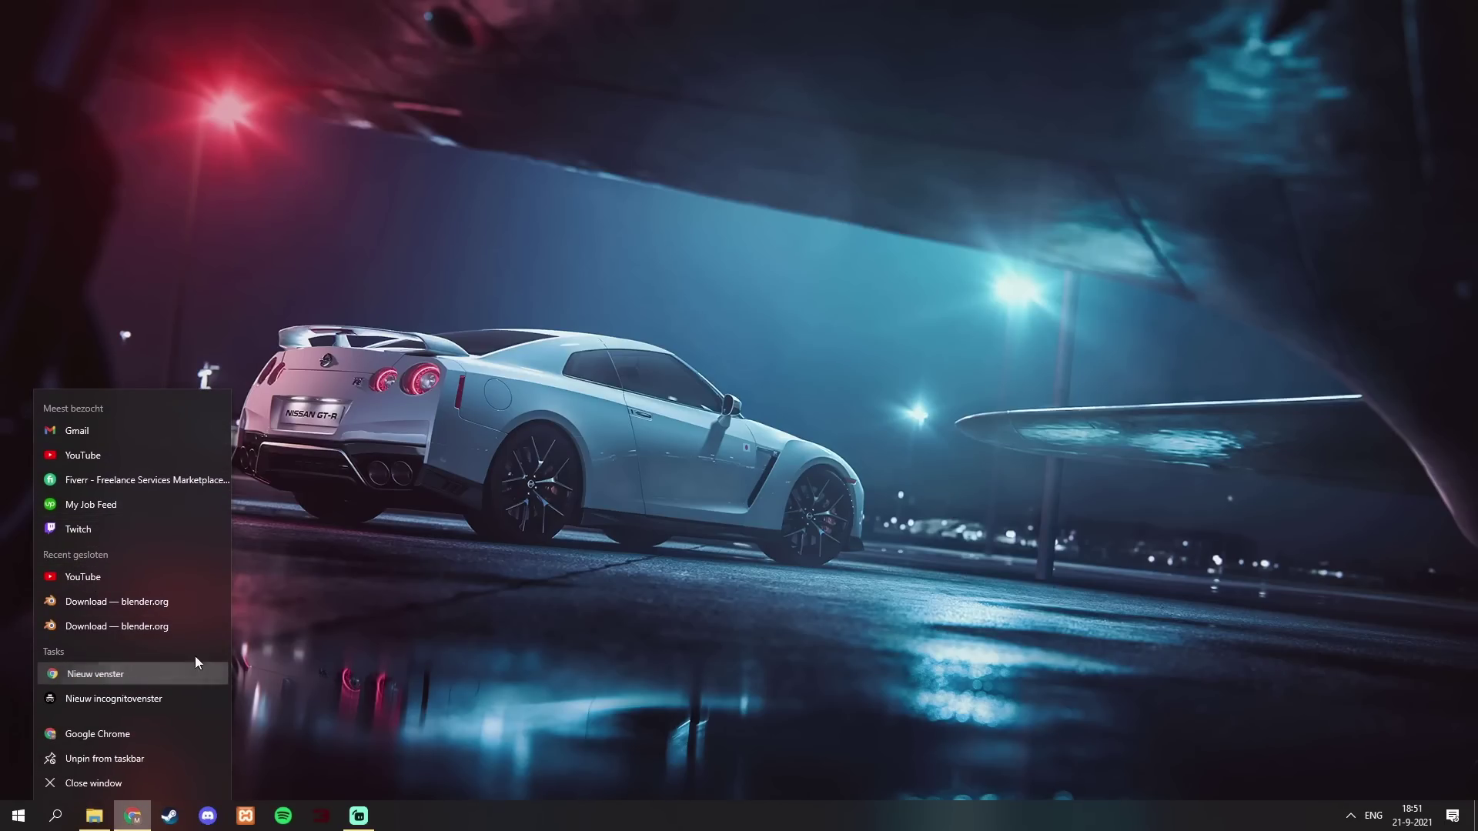
pyautogui.click(192, 673)
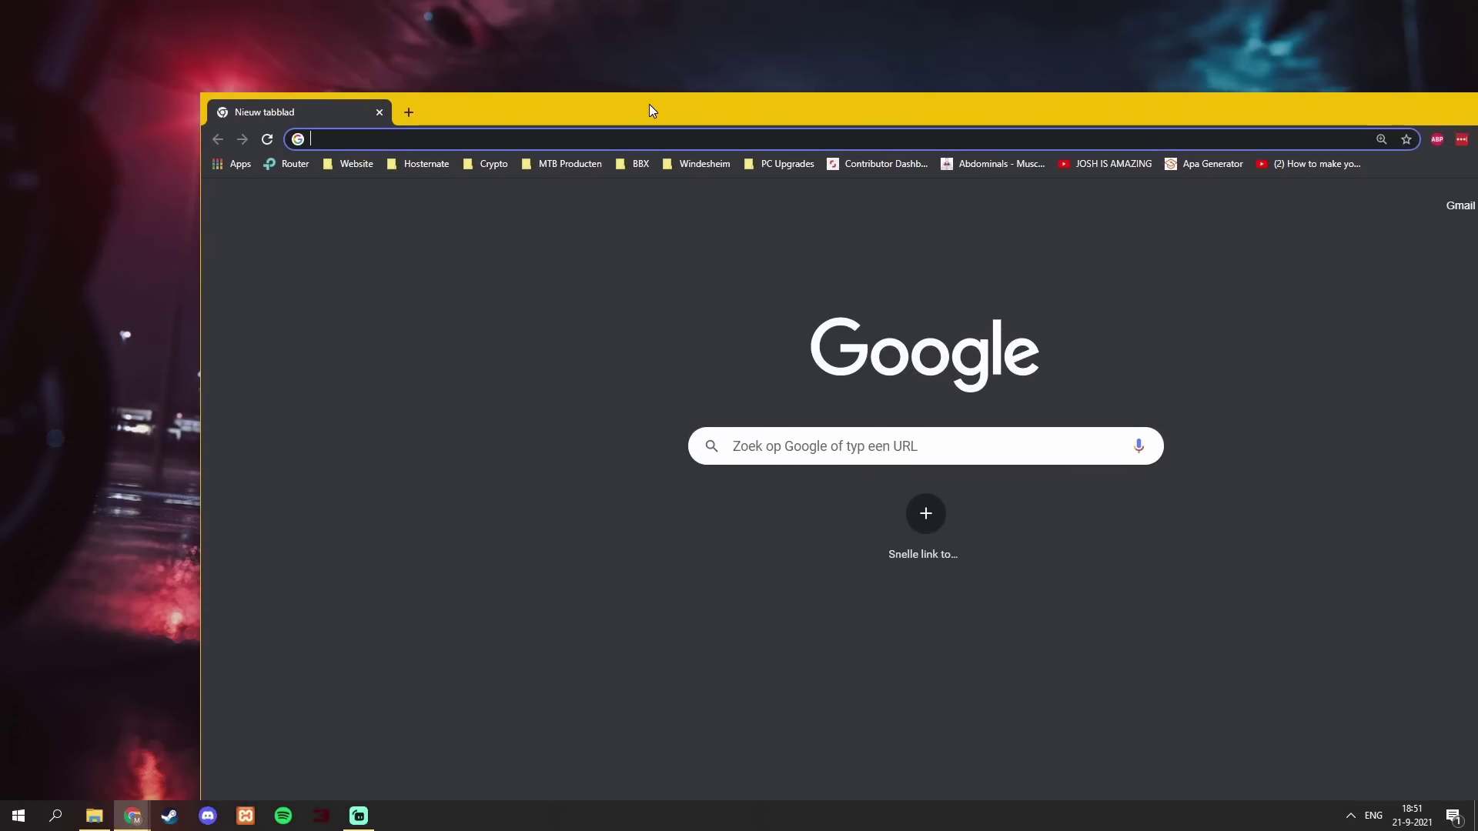
pyautogui.doubleClick(649, 106)
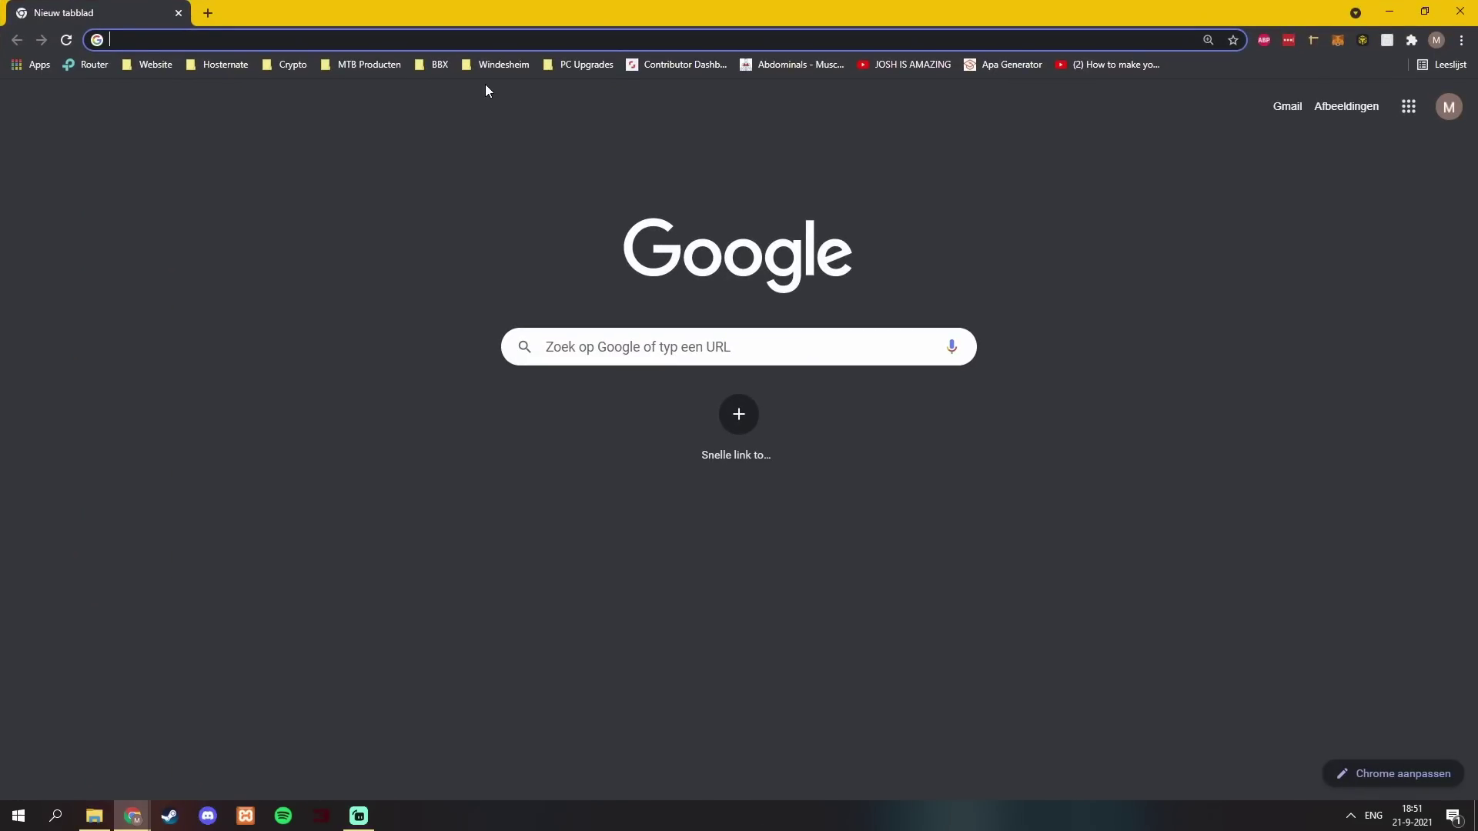
pyautogui.click(625, 339)
pyautogui.write('blend')
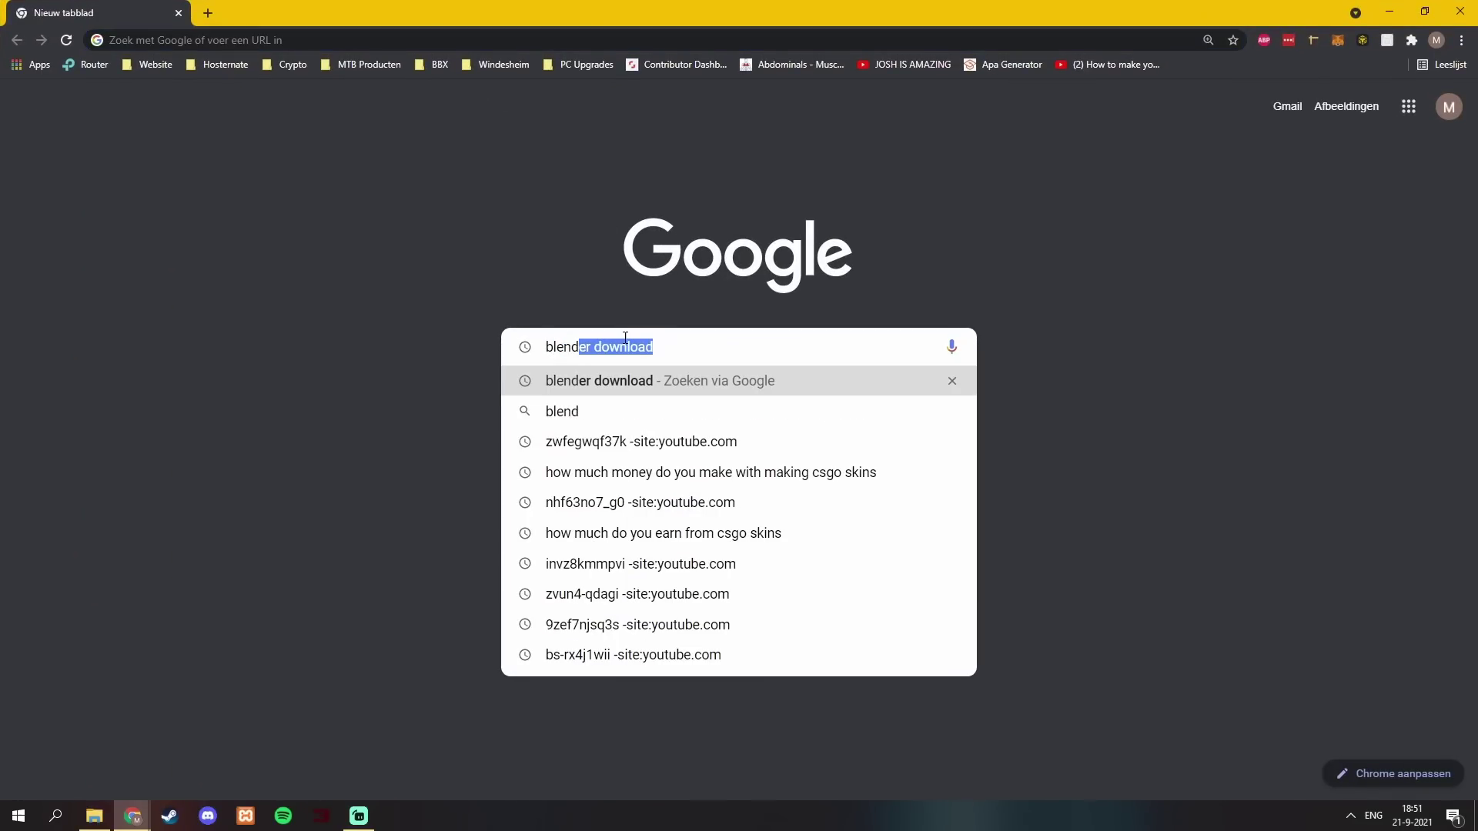
pyautogui.write('er')
pyautogui.press('Return')
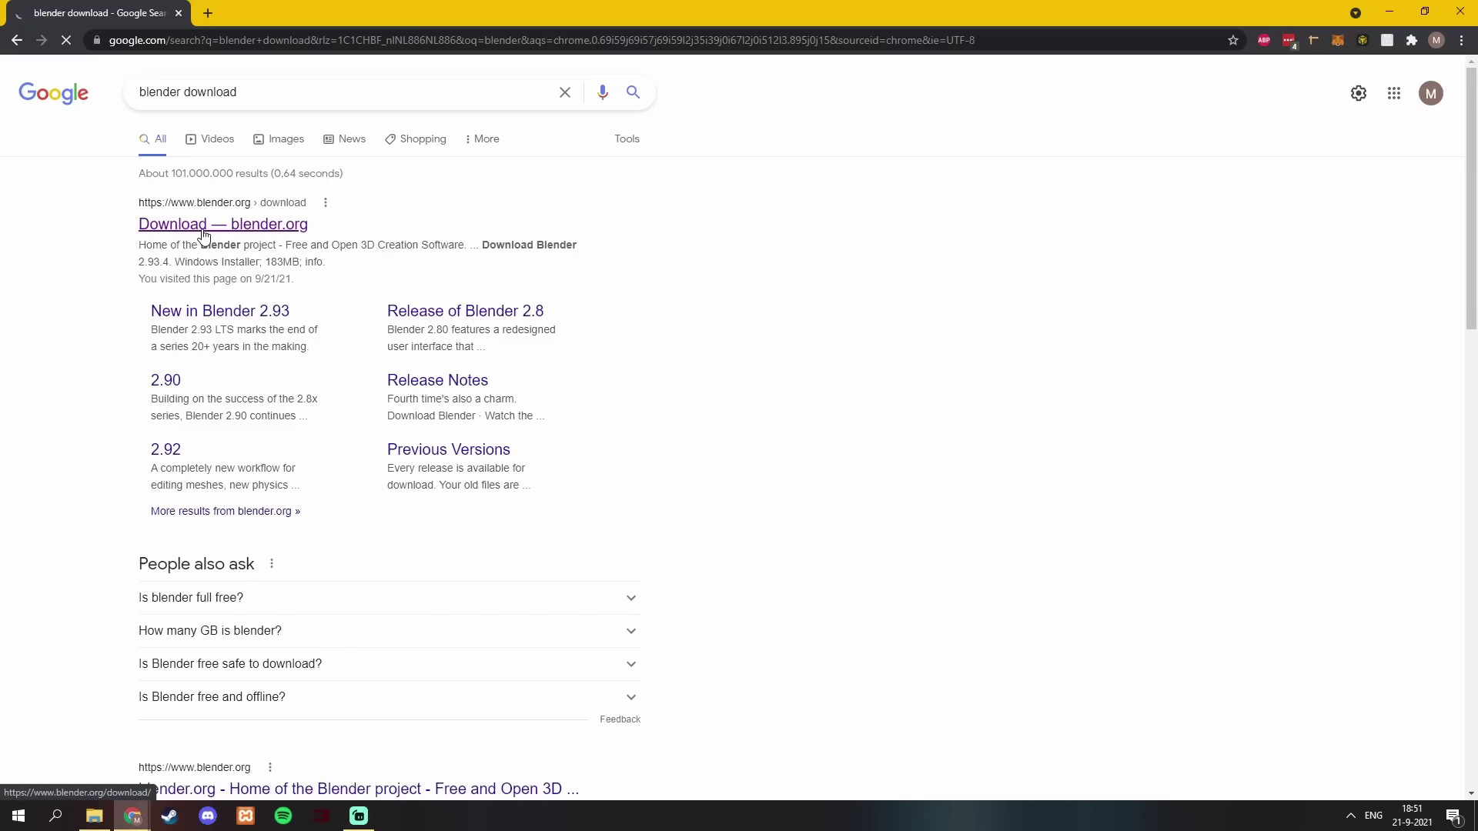
pyautogui.click(204, 228)
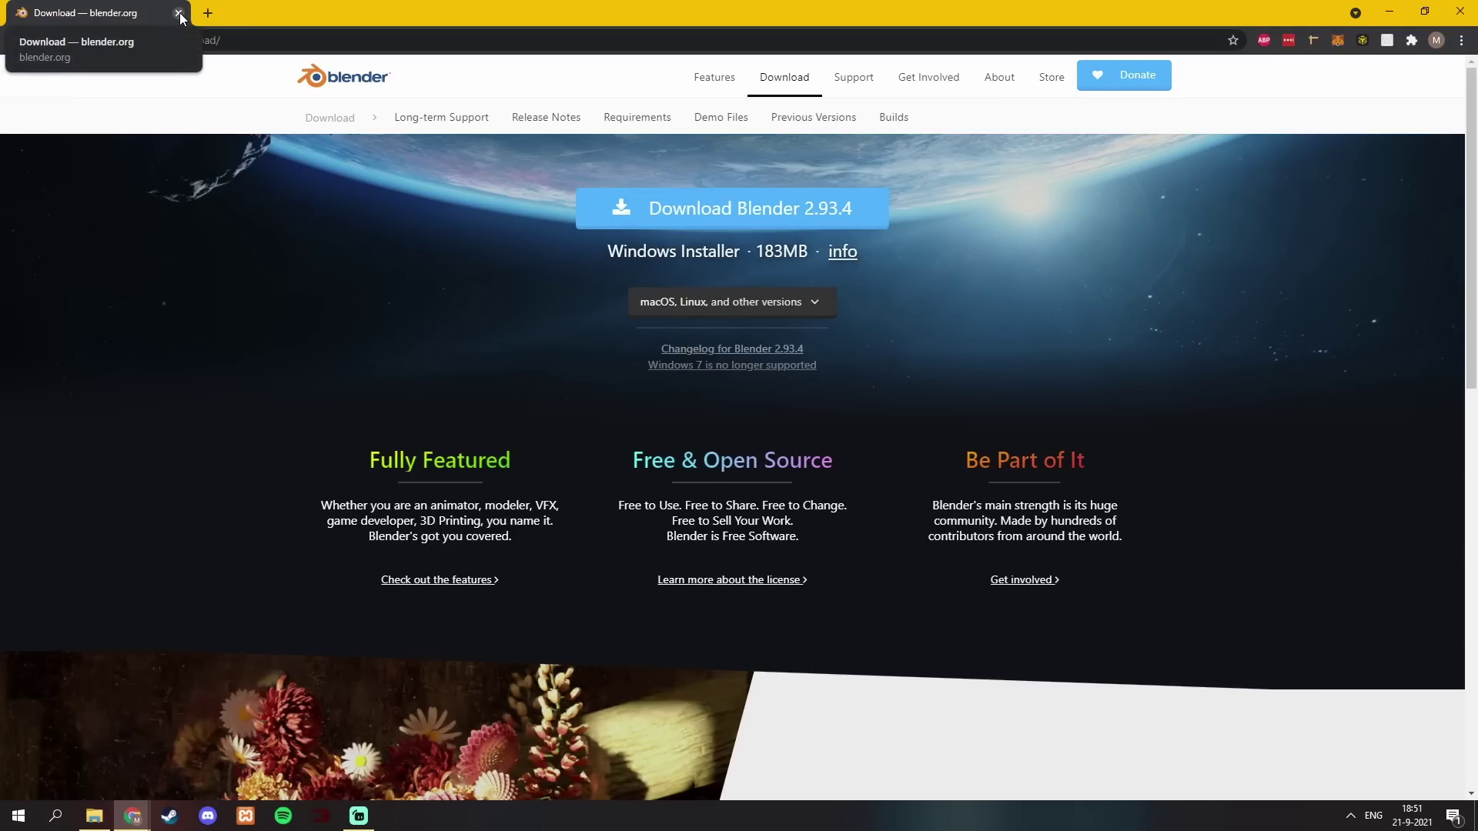
pyautogui.click(179, 12)
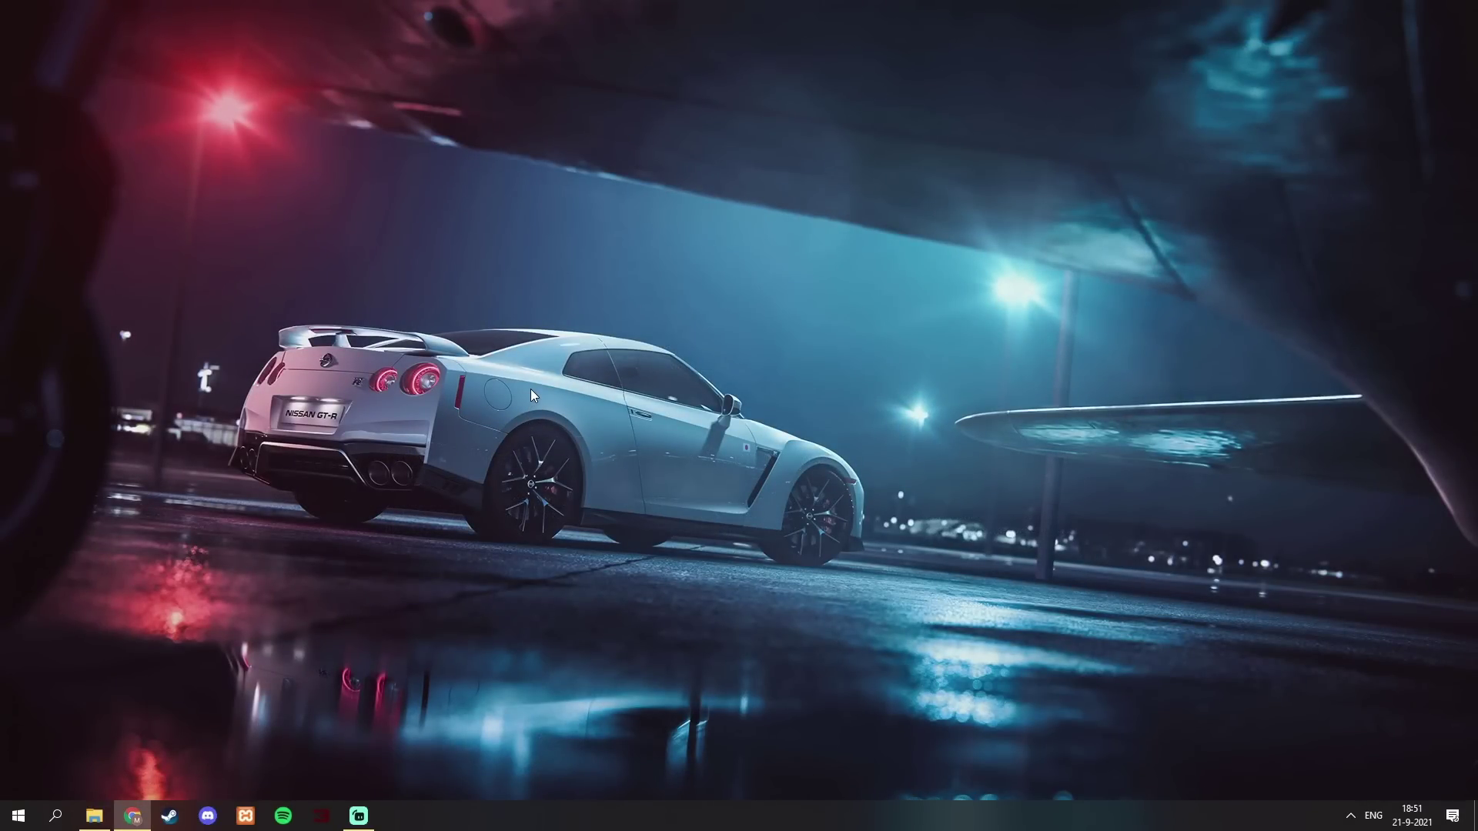
pyautogui.rightClick(132, 816)
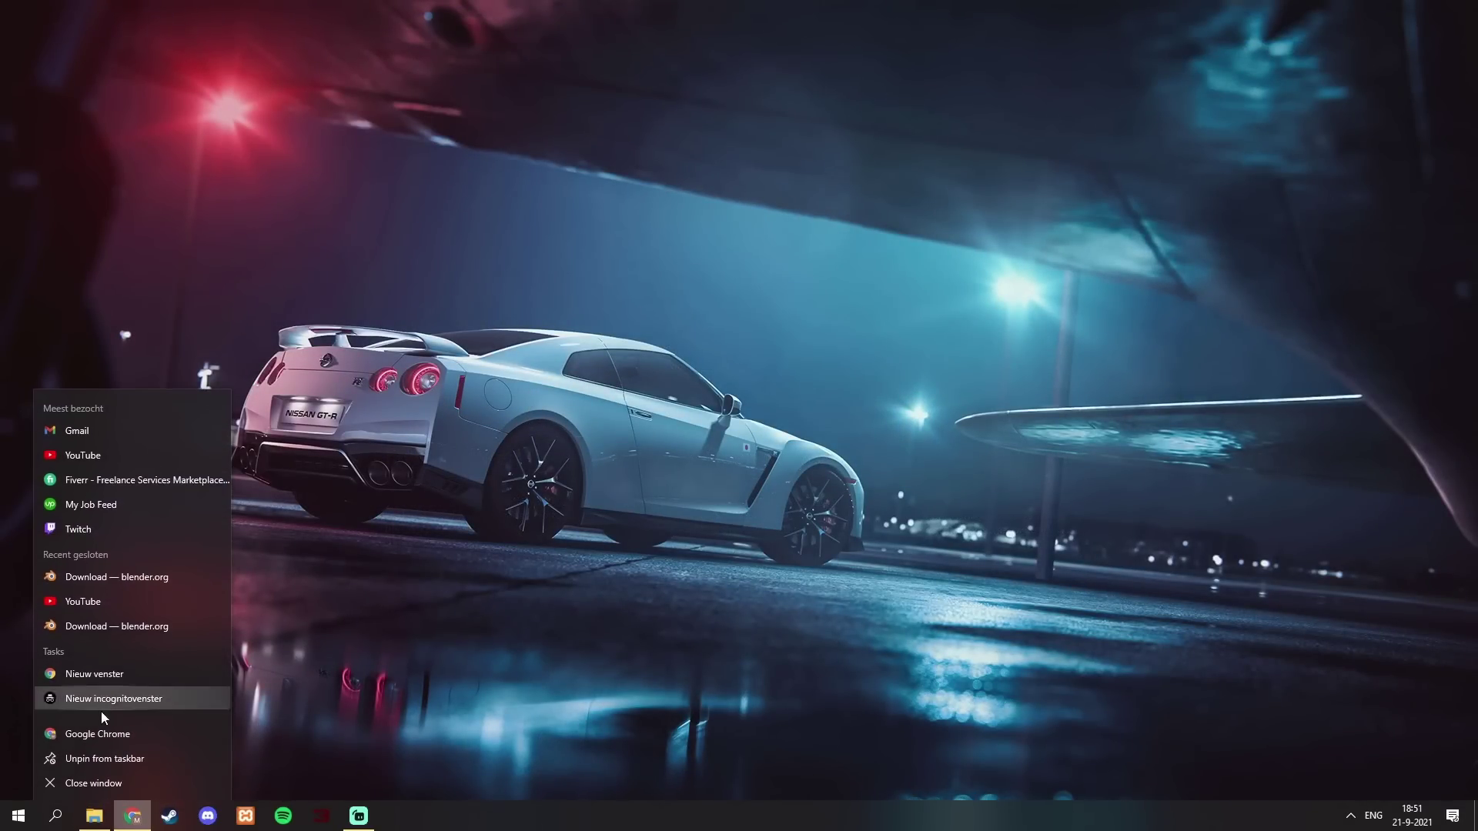
pyautogui.click(93, 675)
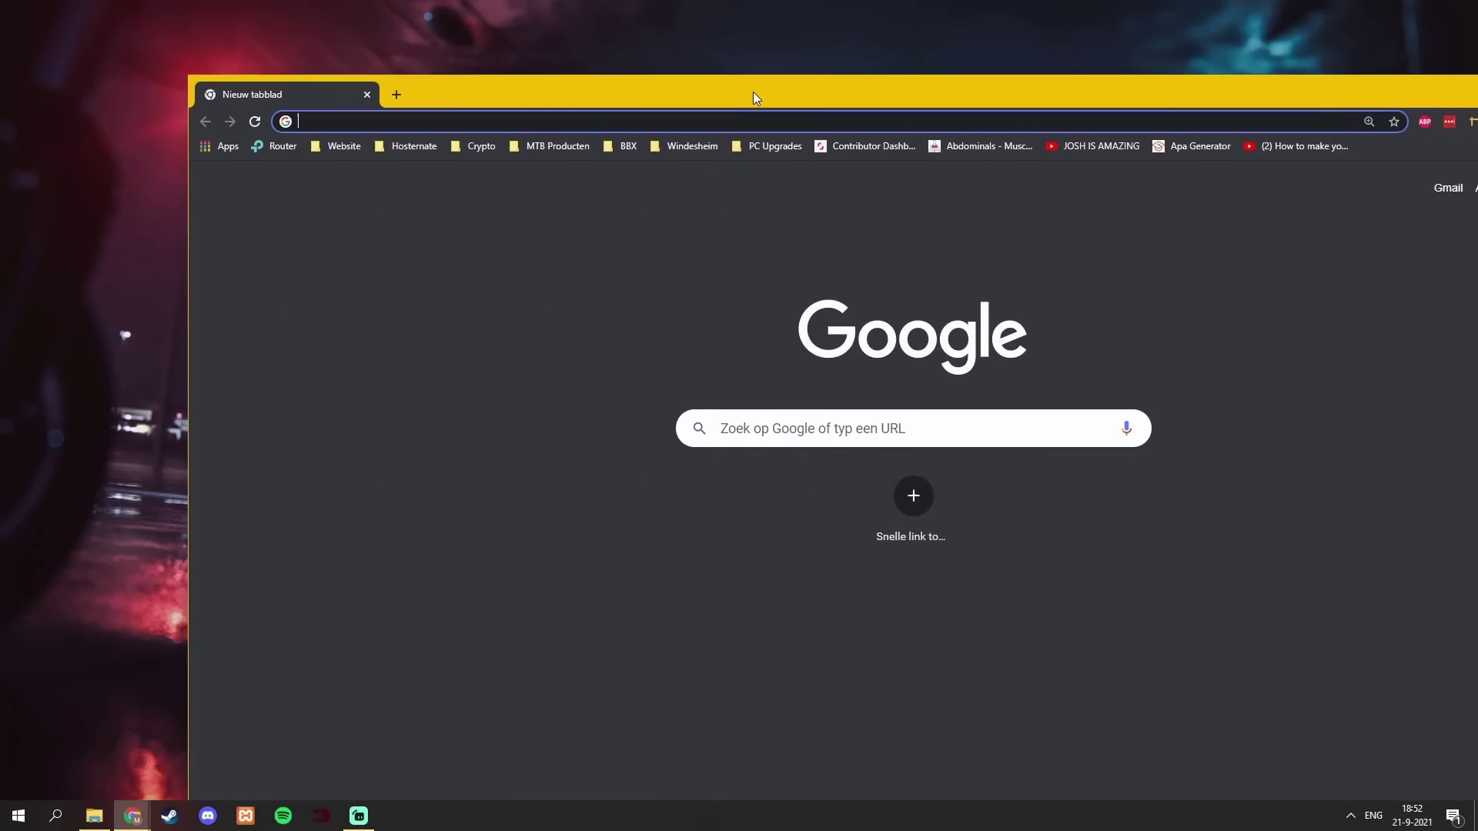
# Maximize Chrome, search Google for 'csgo finis' and open the Weapon Finishes Guide.
pyautogui.doubleClick(753, 90)
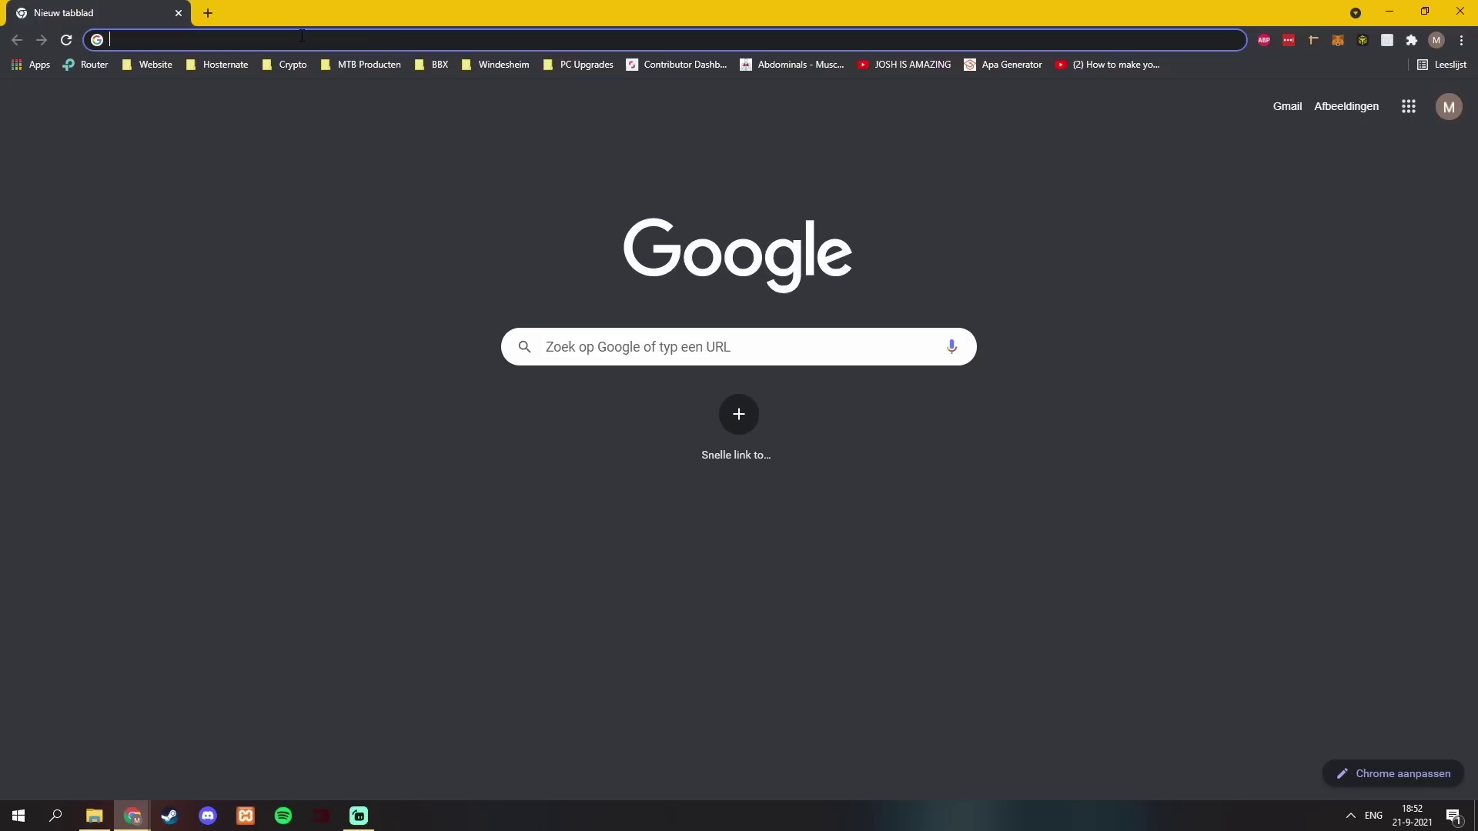
pyautogui.write('csgo finis')
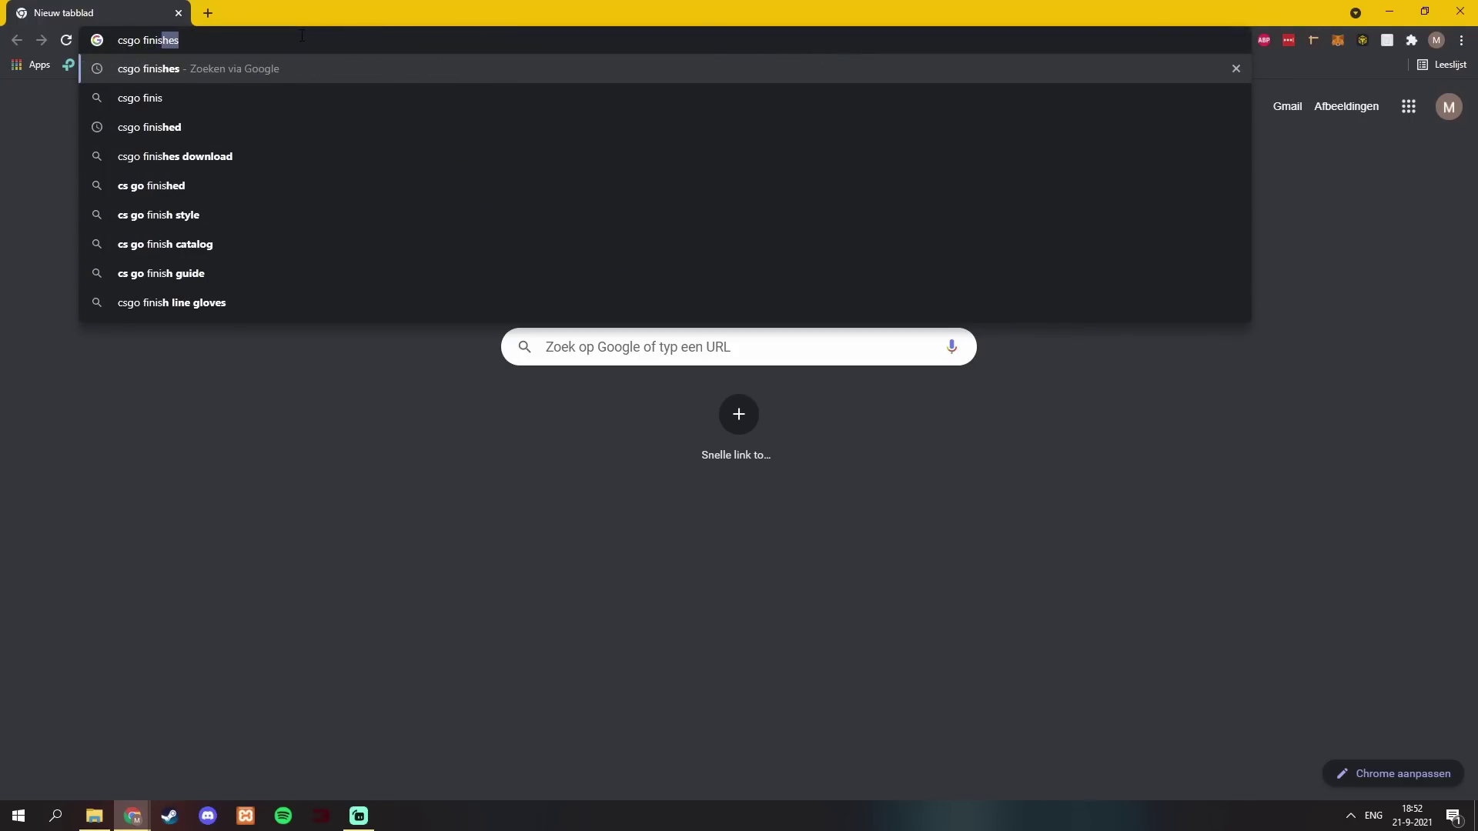
pyautogui.press('Return')
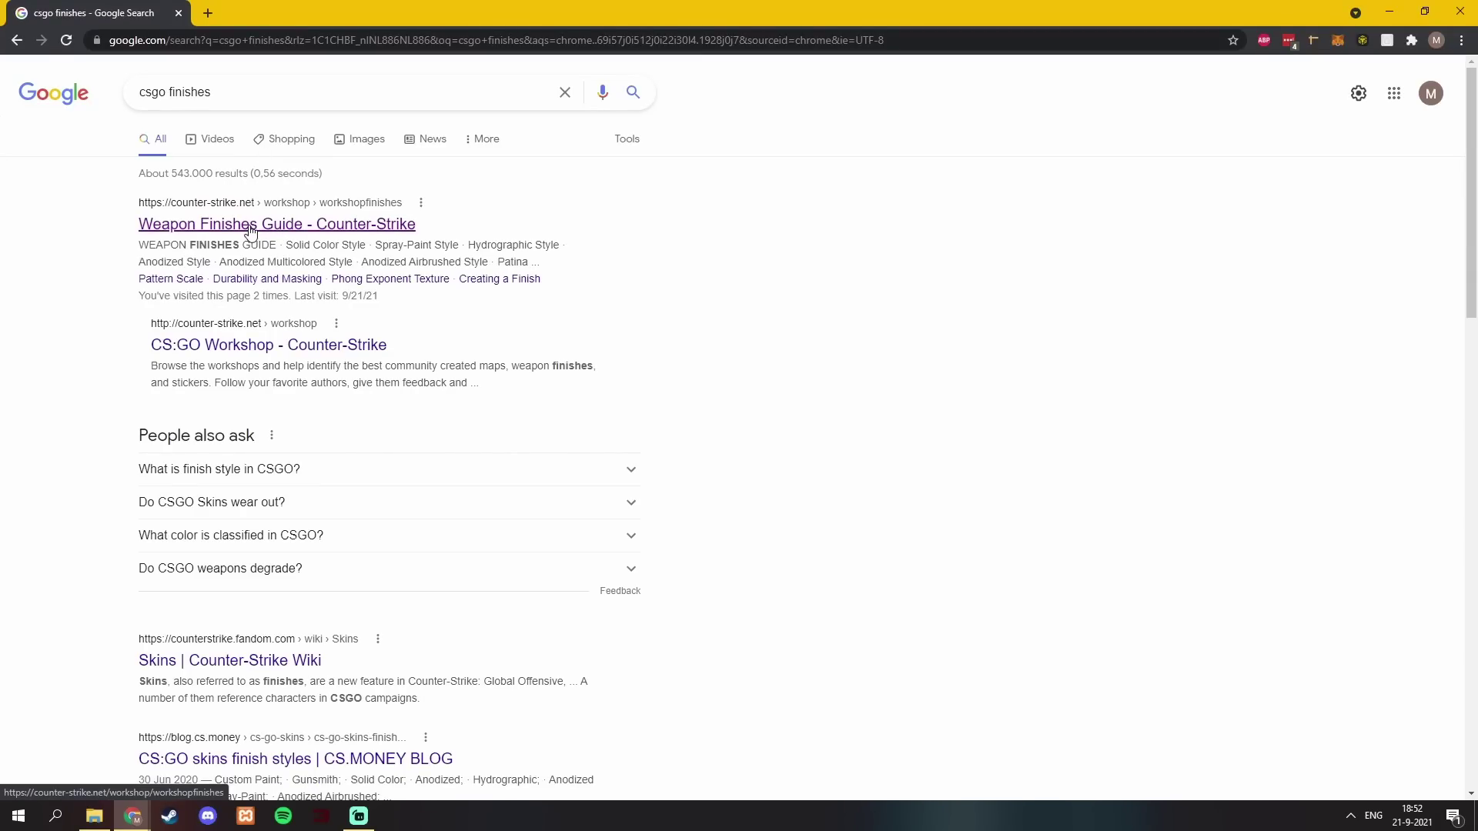
pyautogui.click(252, 229)
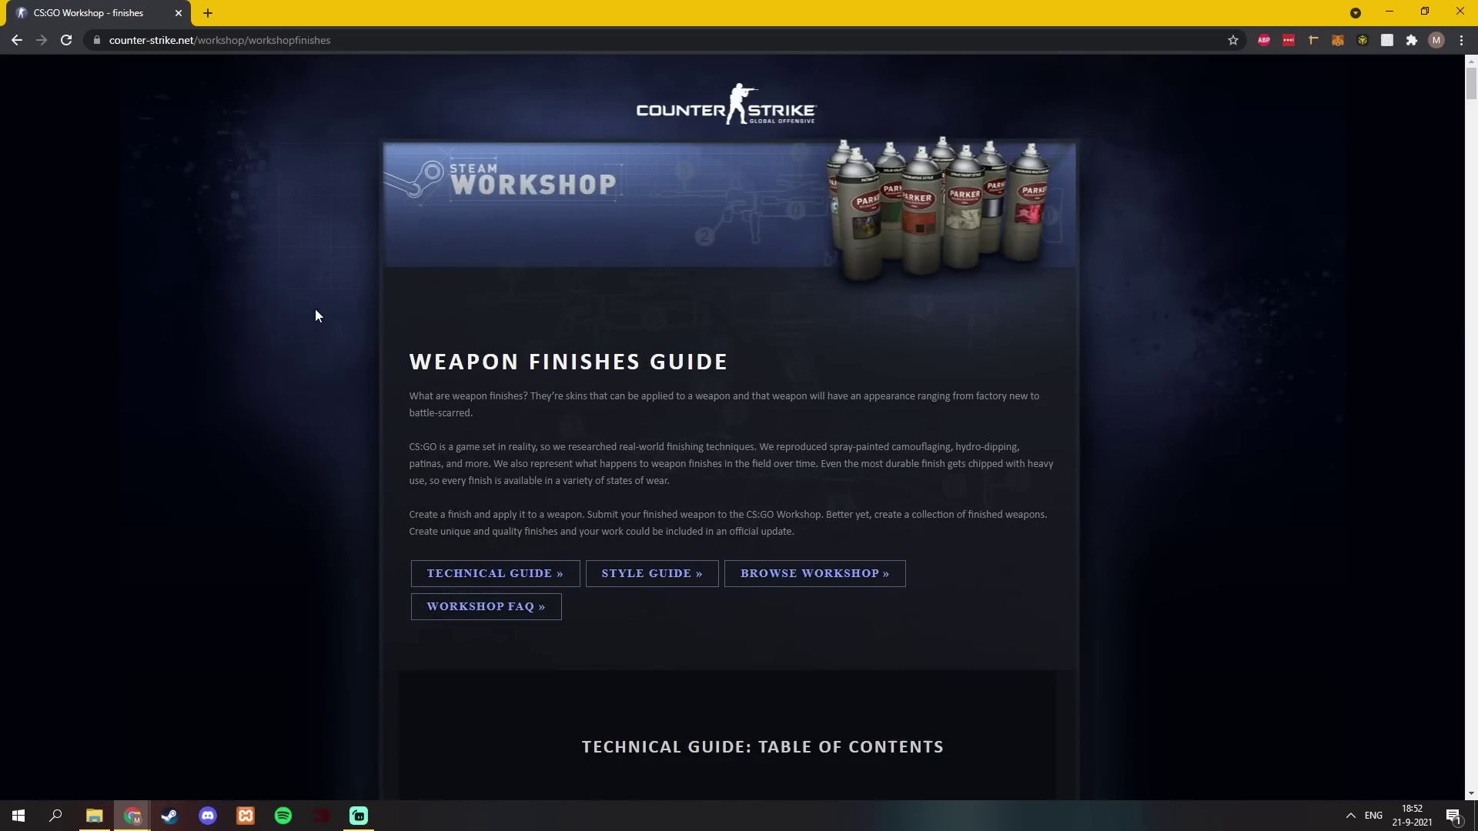
# Go to Workshop Resources and Downloads and download the CS:GO Workbench materials zip.
pyautogui.middleClick(320, 279)
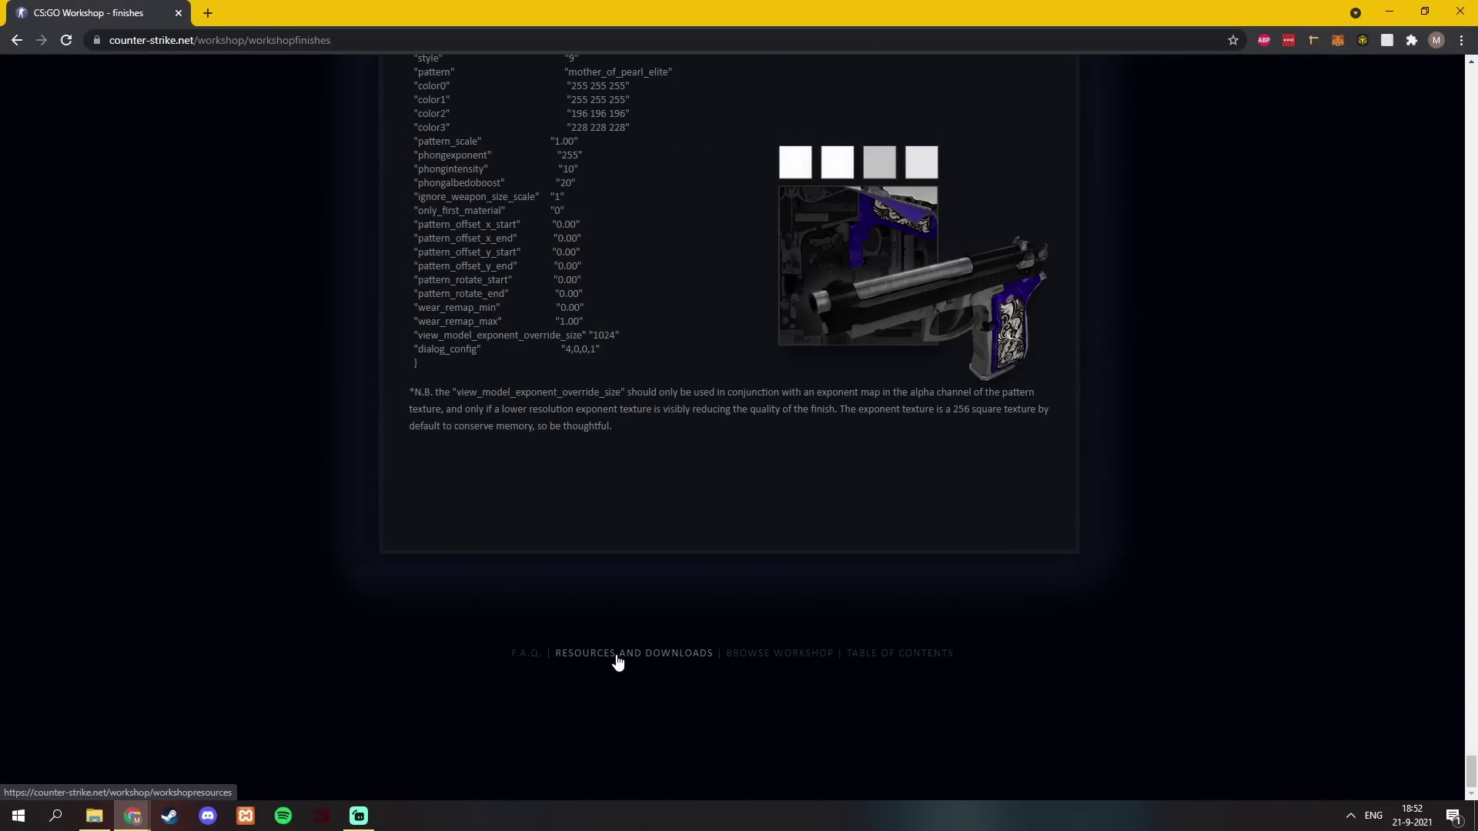
pyautogui.click(618, 656)
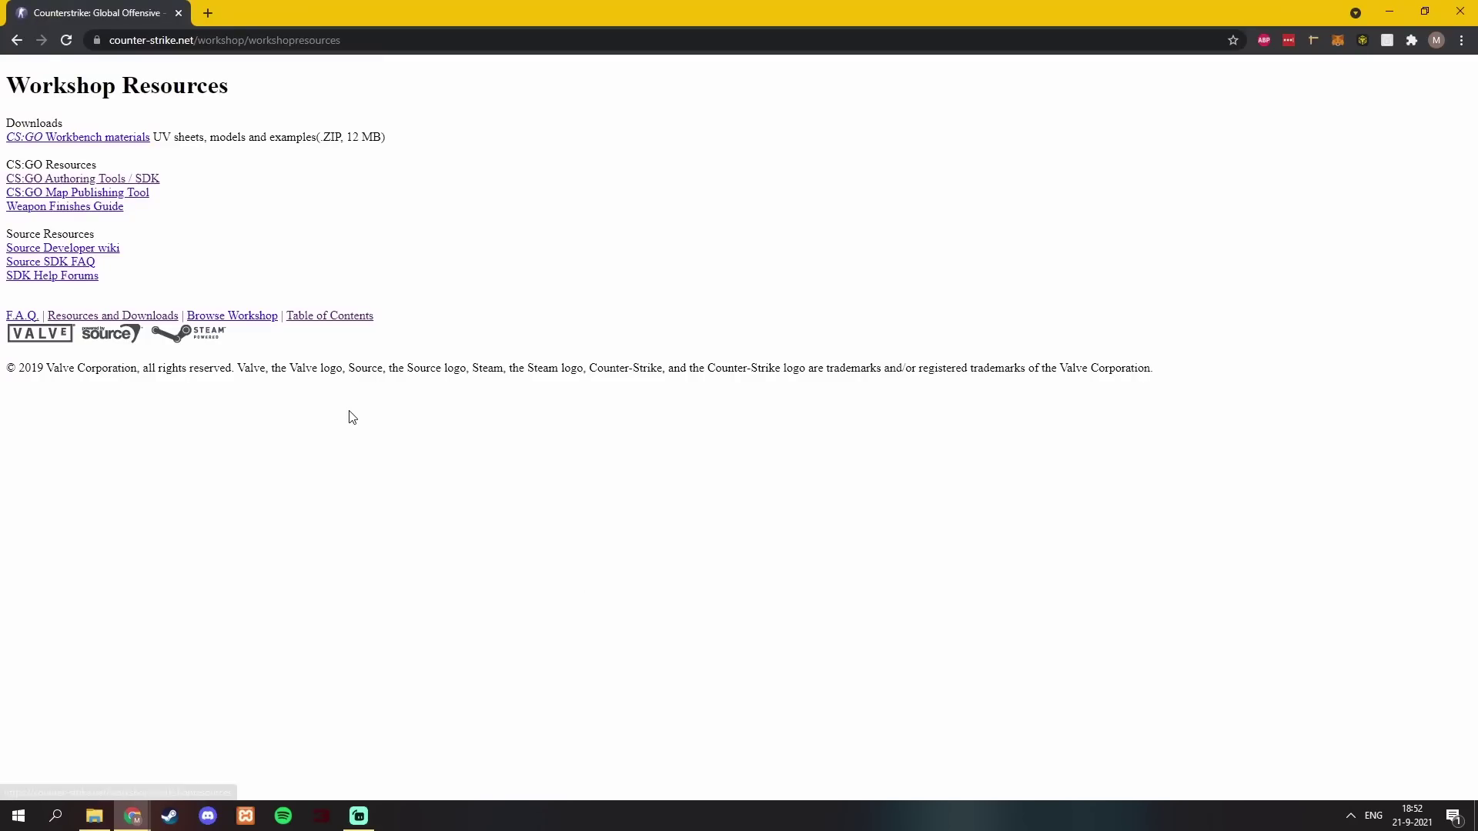
pyautogui.click(93, 139)
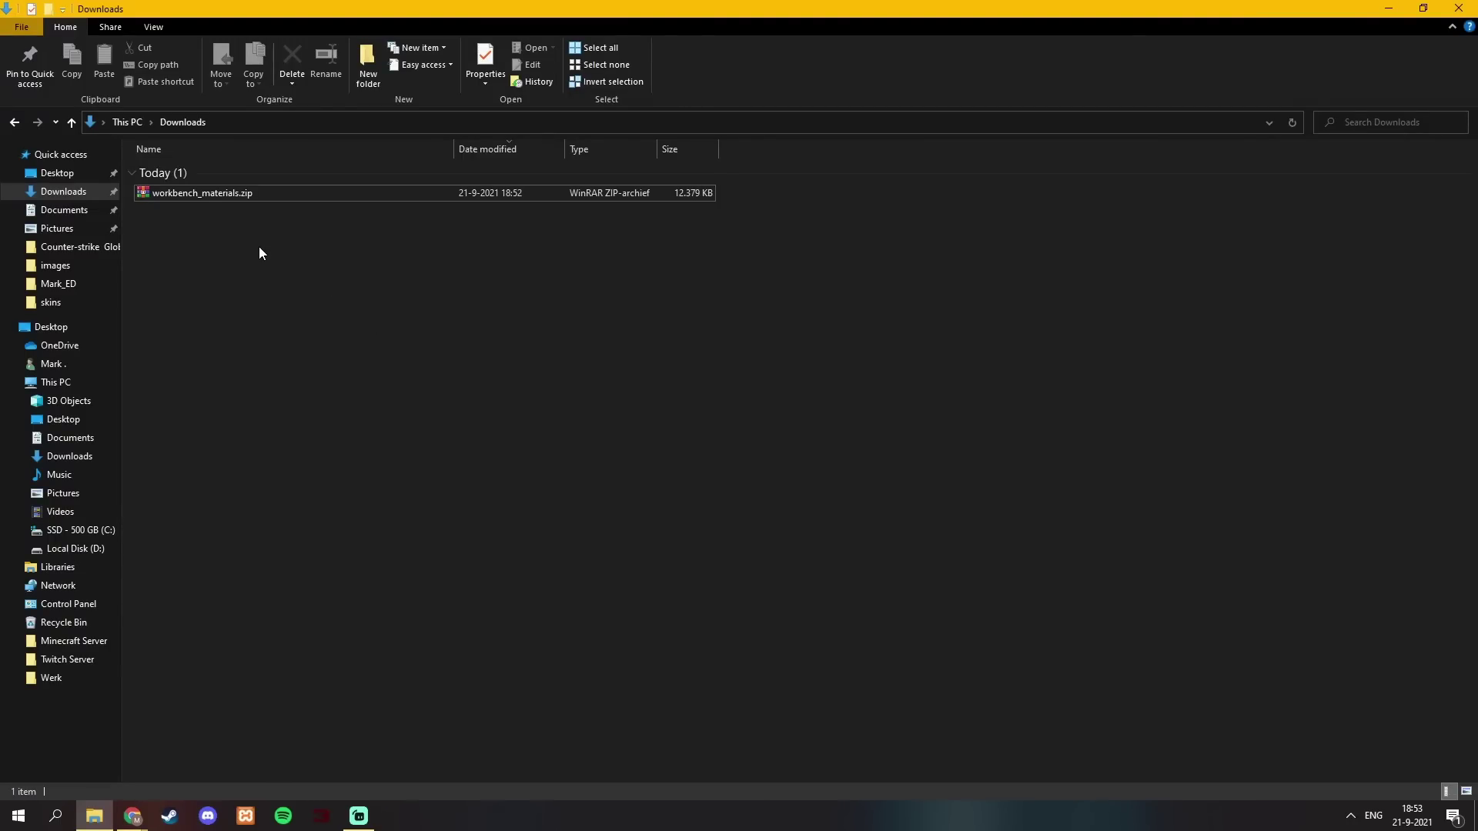
# Extract workbench_materials.zip into workbench_materials\ and move the folder and zip to the Desktop.
pyautogui.rightClick(216, 192)
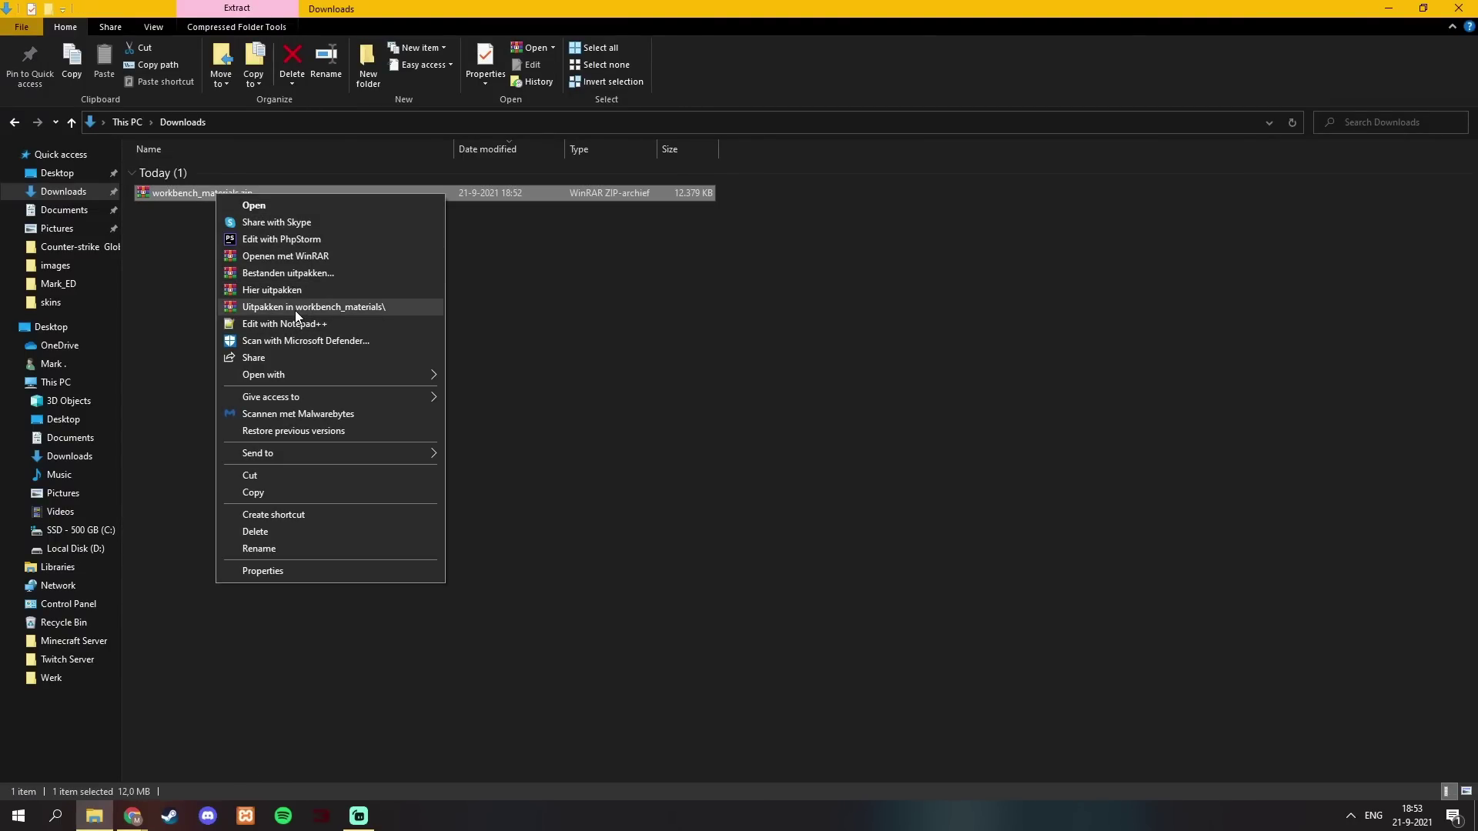
pyautogui.click(296, 309)
pyautogui.moveTo(218, 294); pyautogui.dragTo(187, 199)
pyautogui.moveTo(76, 182); pyautogui.dragTo(77, 183)
pyautogui.press('super+d')
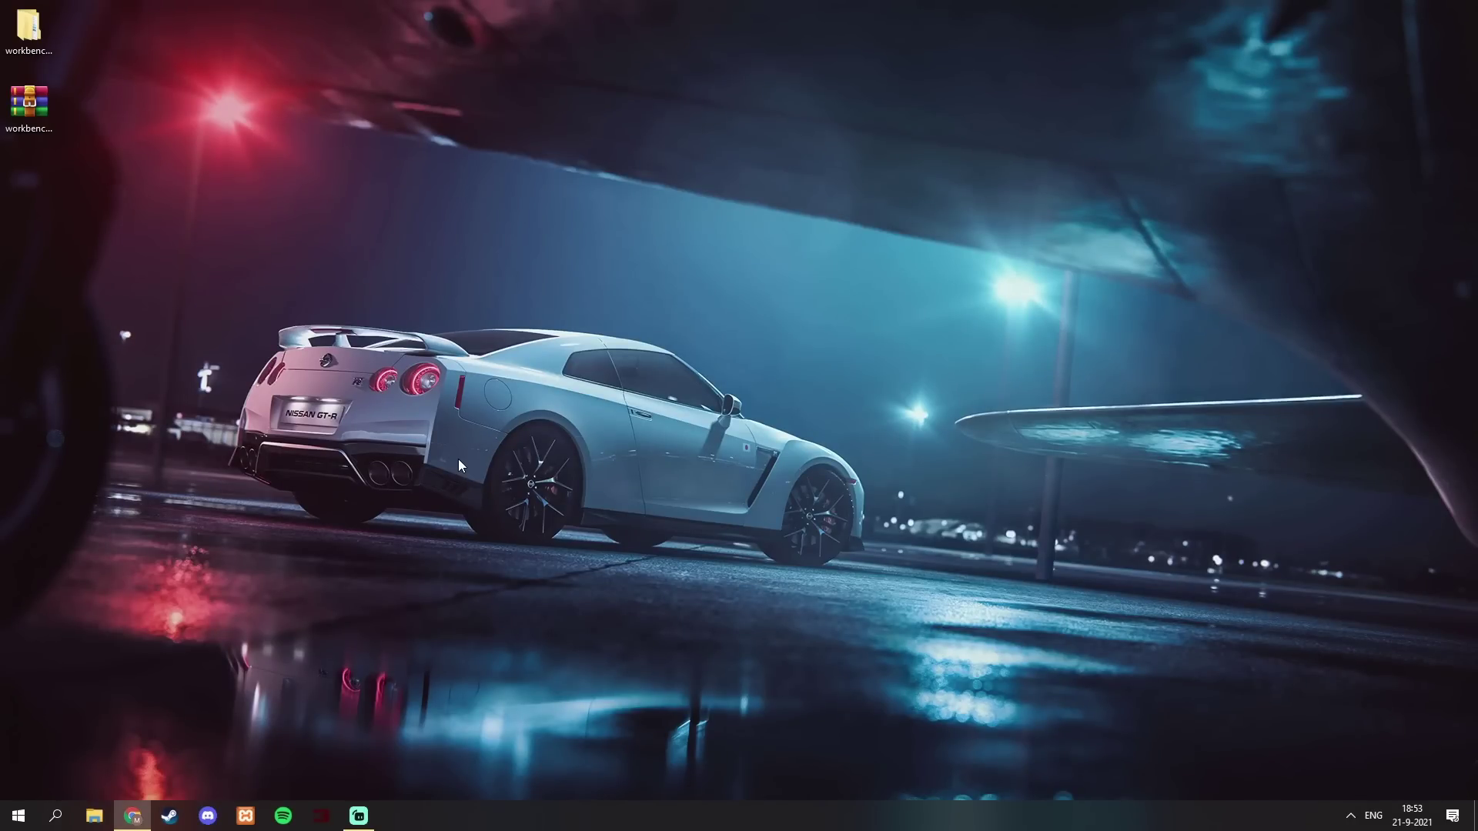
# Launch Blender from the Windows search and dismiss the splash screen.
pyautogui.press('super')
pyautogui.write('blender')
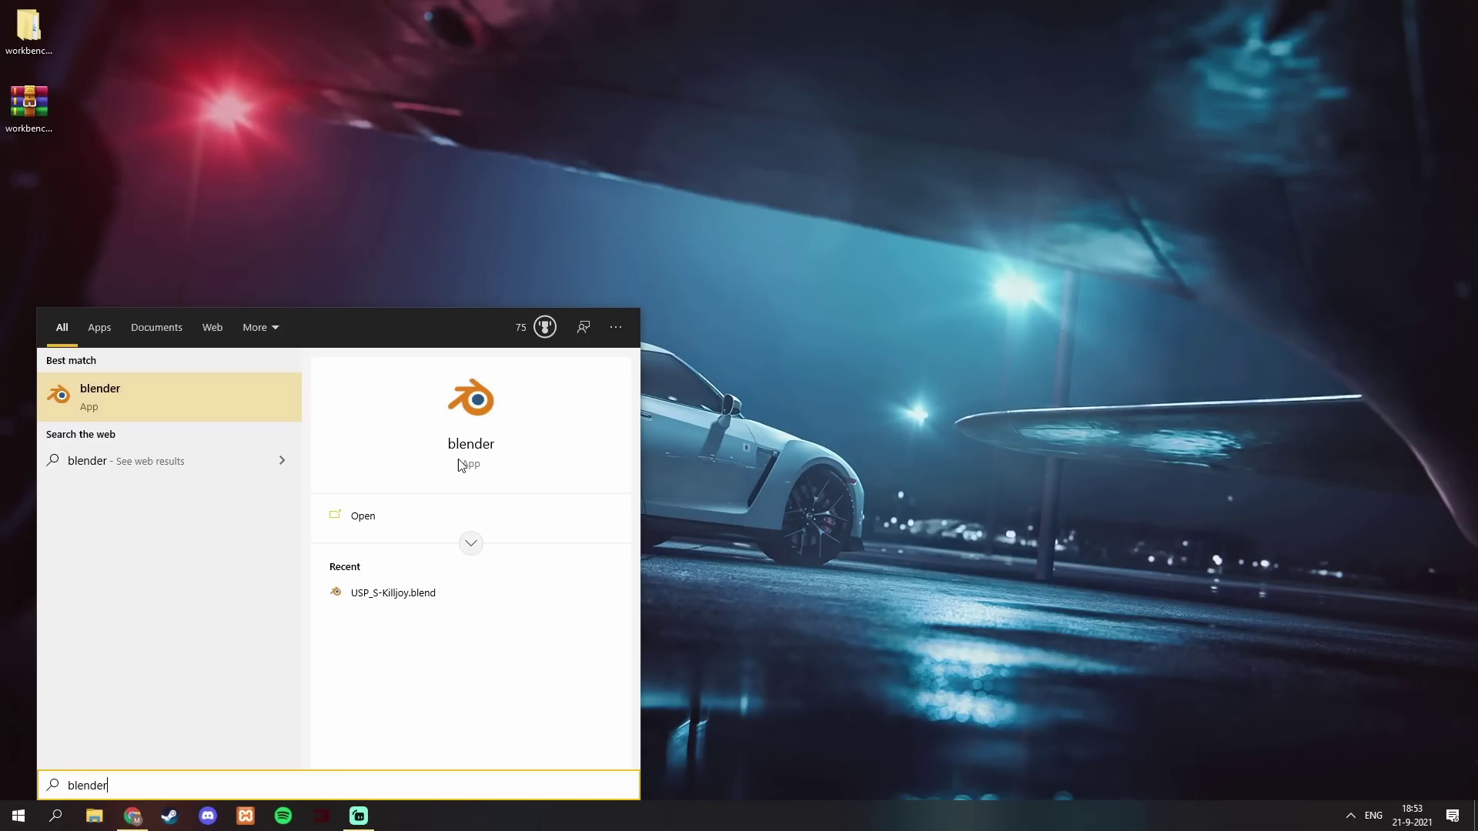
pyautogui.press('Return')
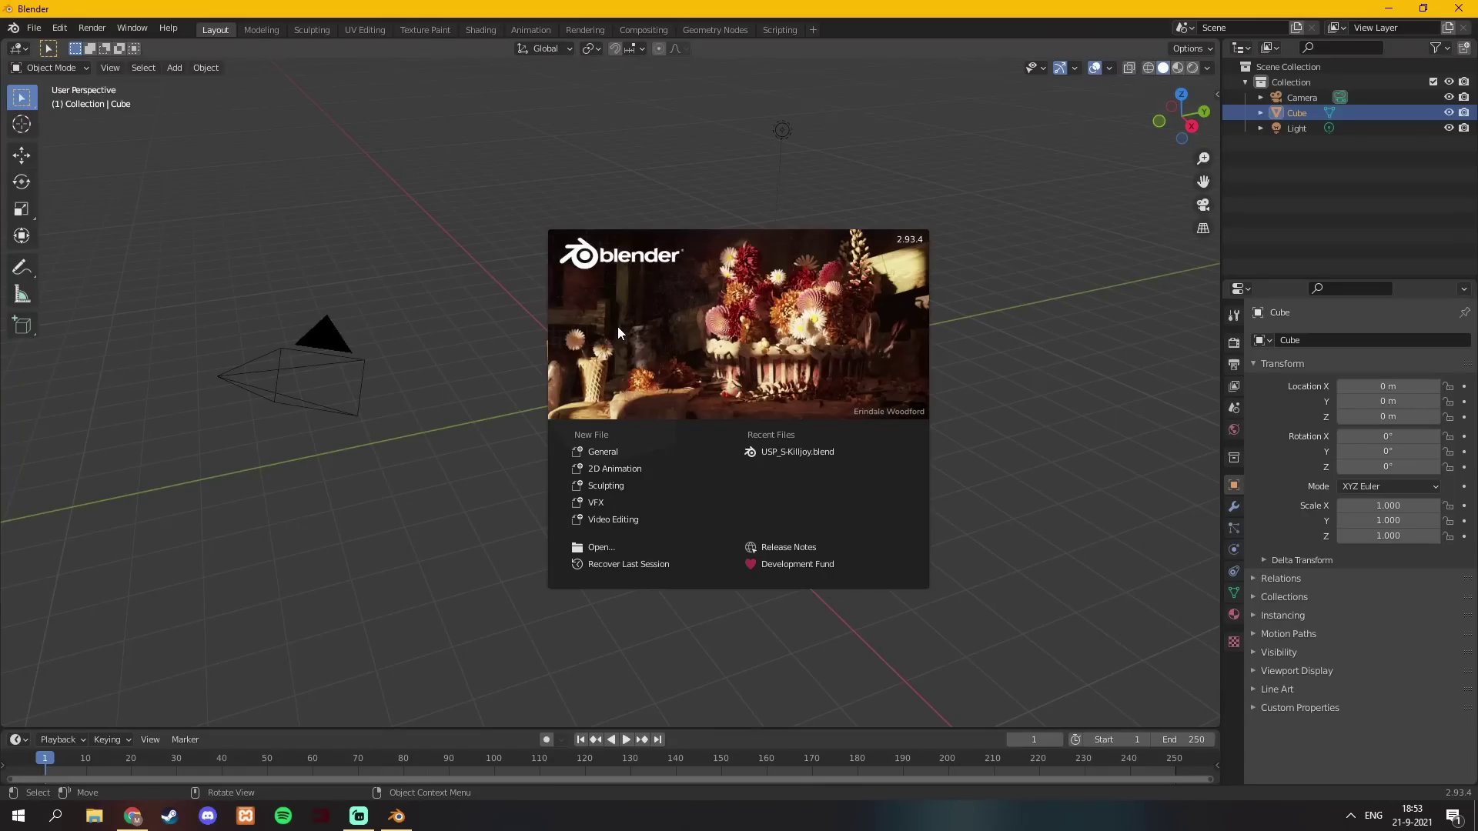
pyautogui.click(459, 455)
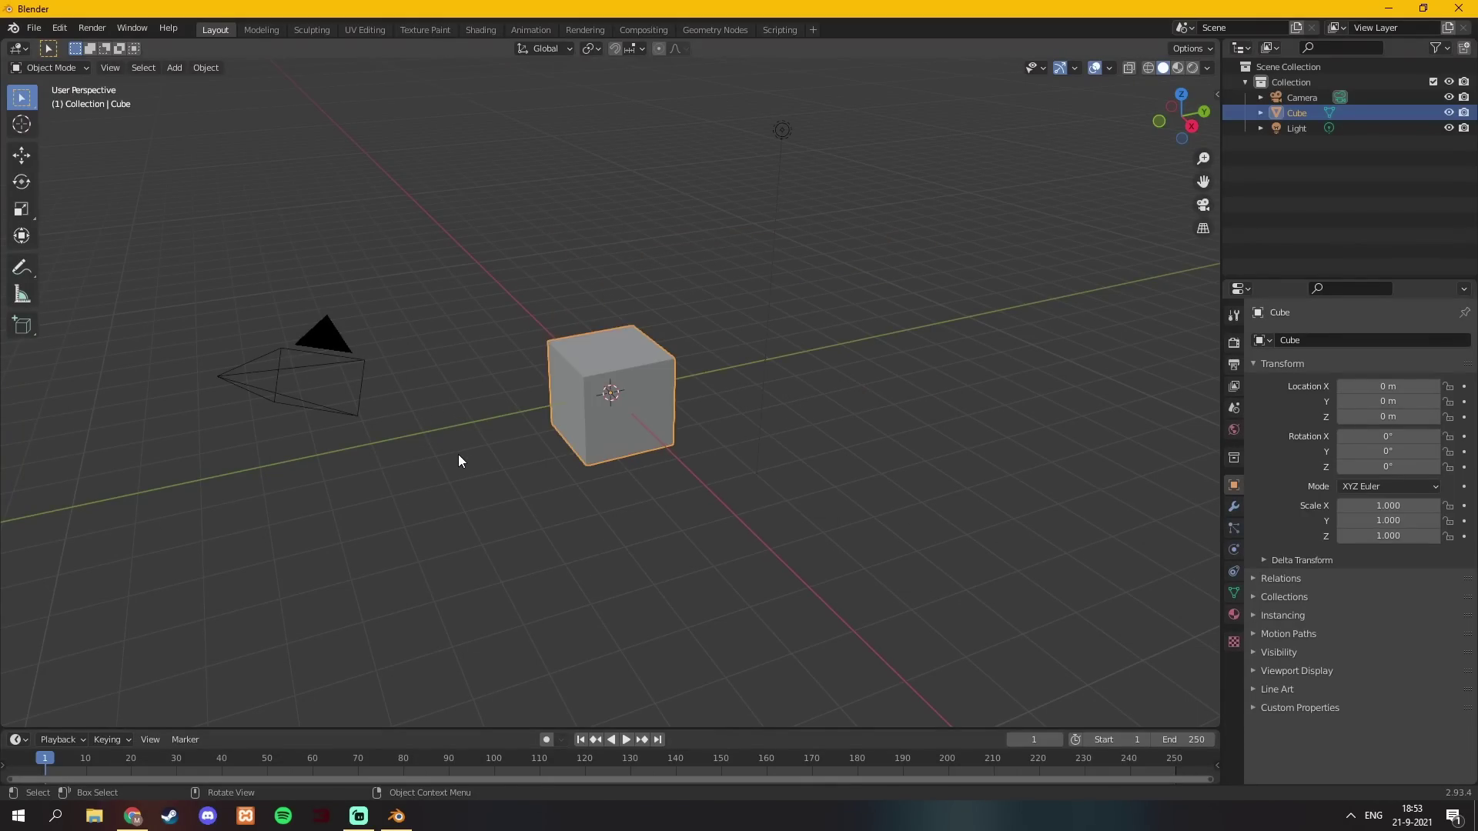
# Box-select the default camera, cube and light and delete them.
pyautogui.moveTo(617, 473); pyautogui.dragTo(585, 382, button='middle')
pyautogui.moveTo(794, 172); pyautogui.dragTo(278, 546)
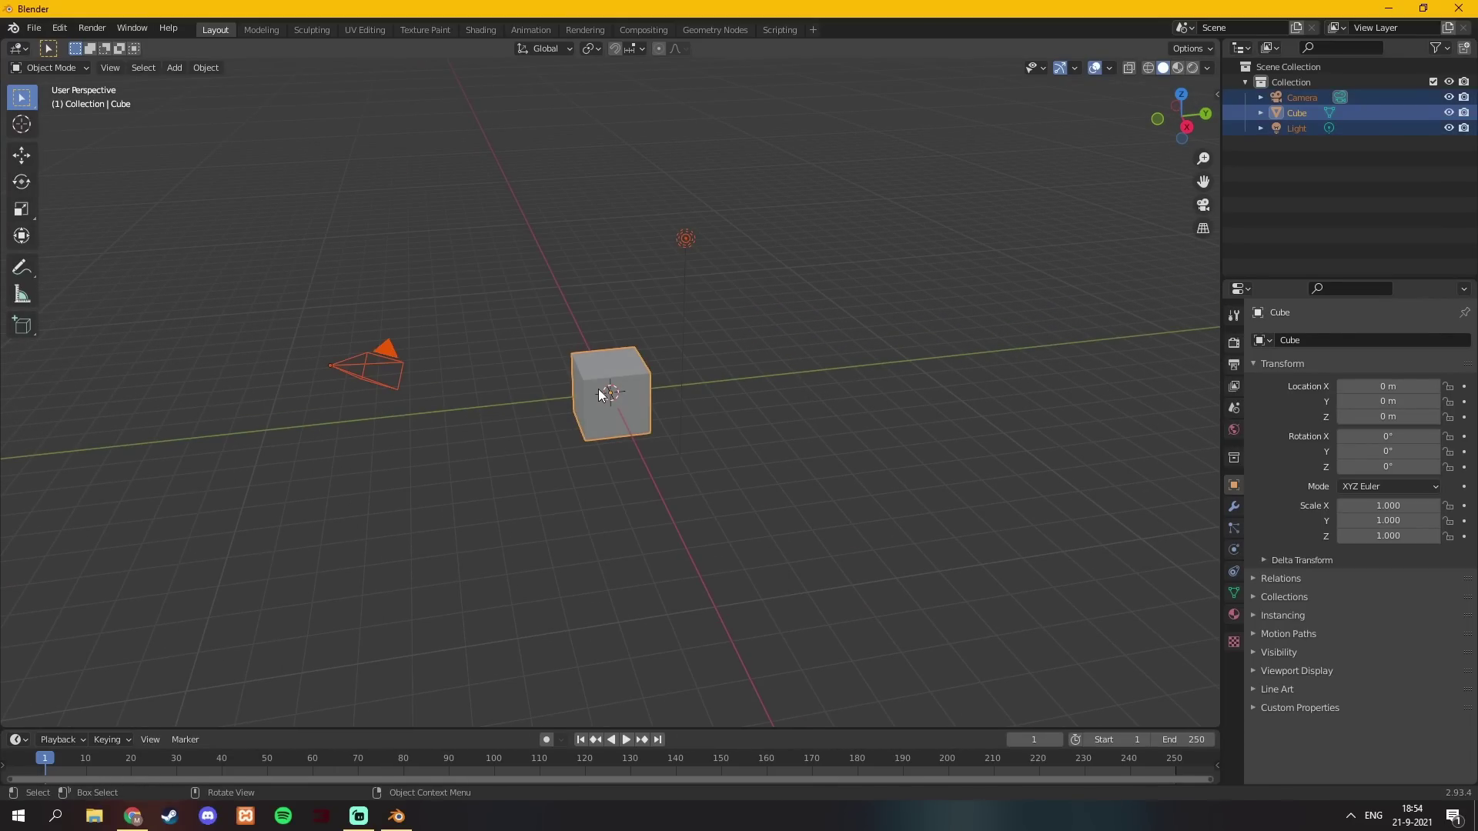
pyautogui.press('Delete')
pyautogui.hotkey('ctrl', 'z')
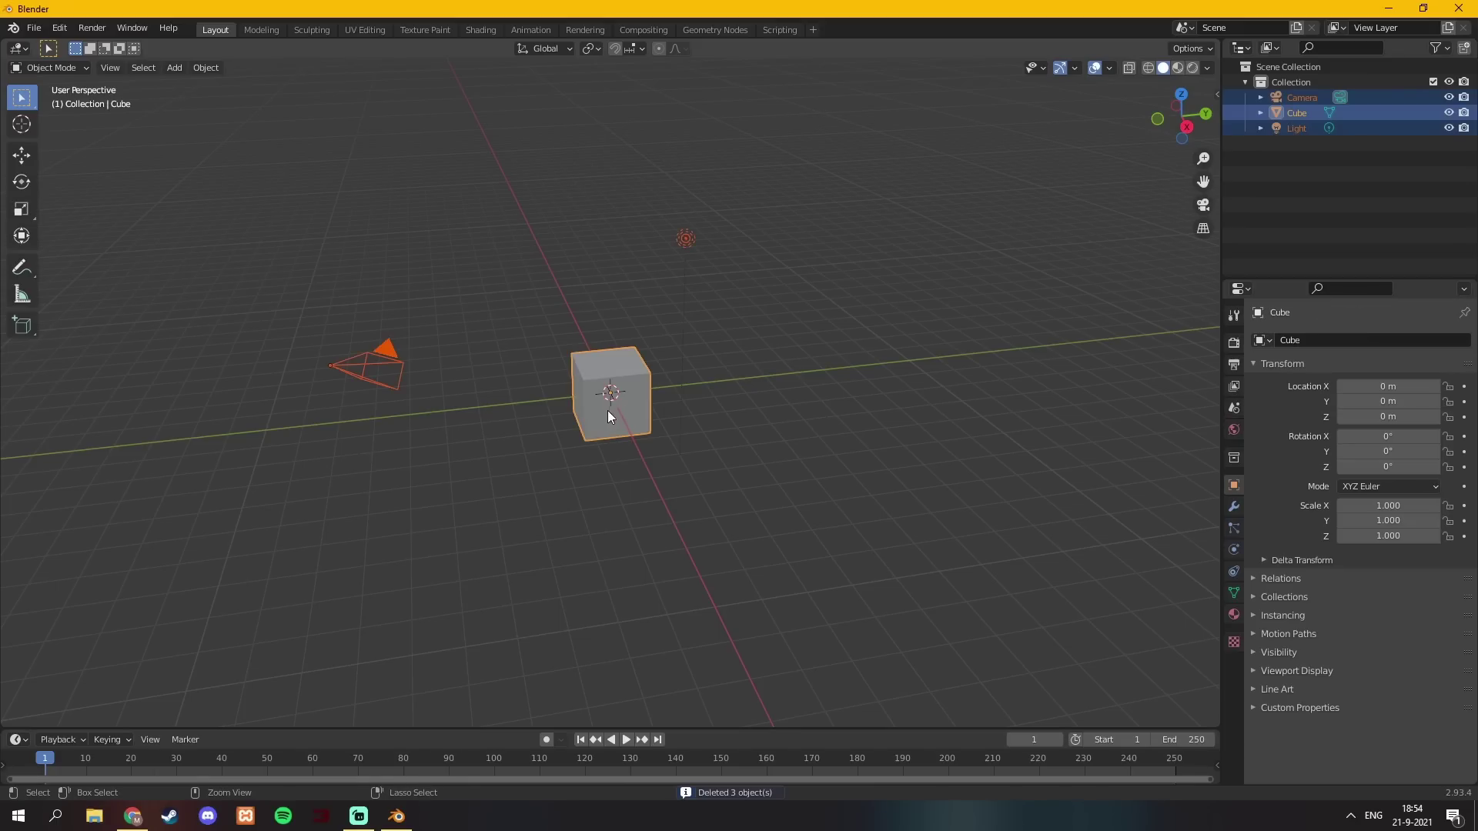
pyautogui.press('x')
pyautogui.click(568, 407)
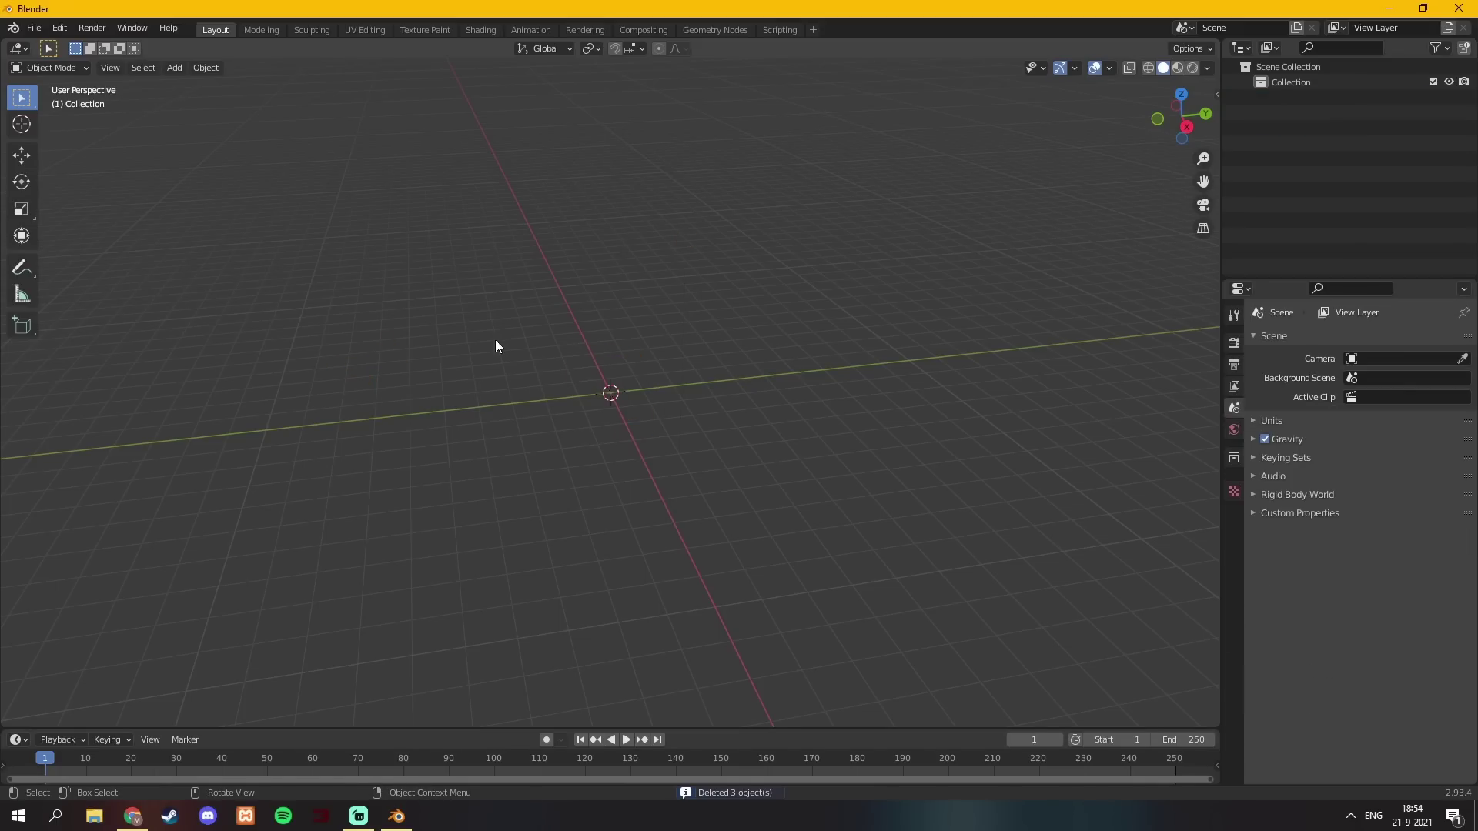
# Import mac-10.obj as Wavefront OBJ from Desktop > workbench_materials > OBJs.
pyautogui.click(36, 28)
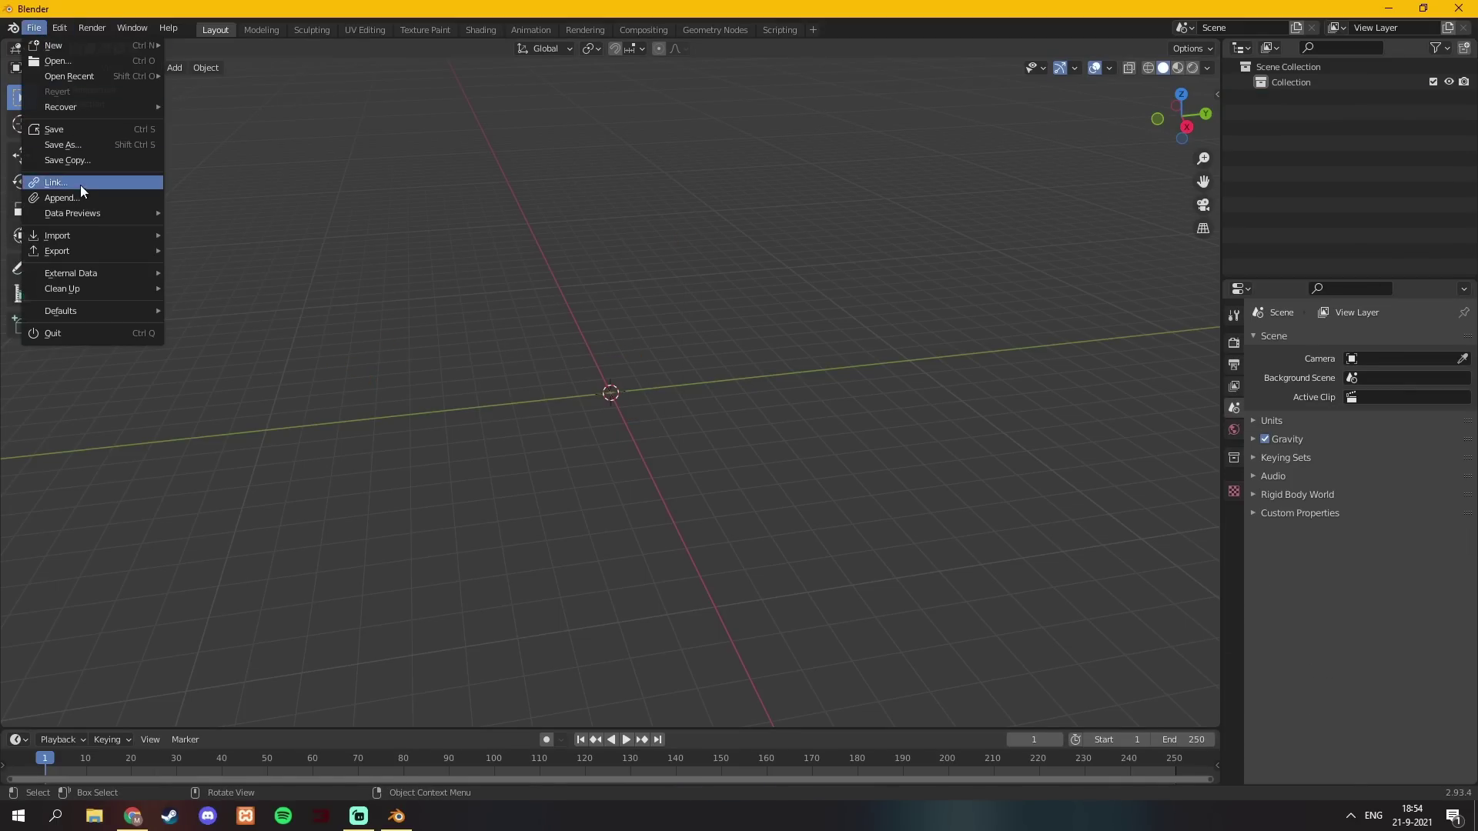
pyautogui.moveTo(77, 237)
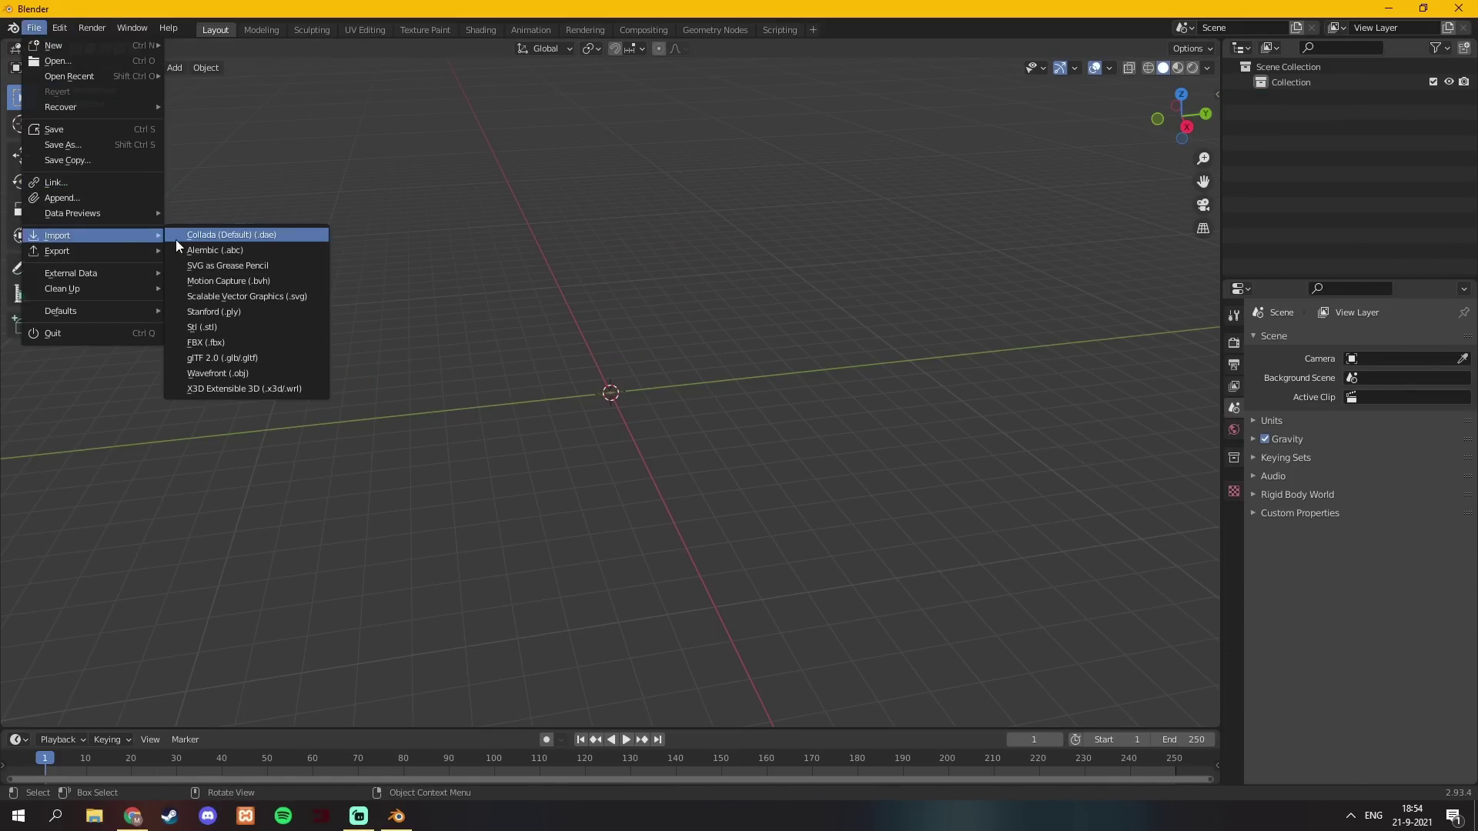
pyautogui.click(220, 376)
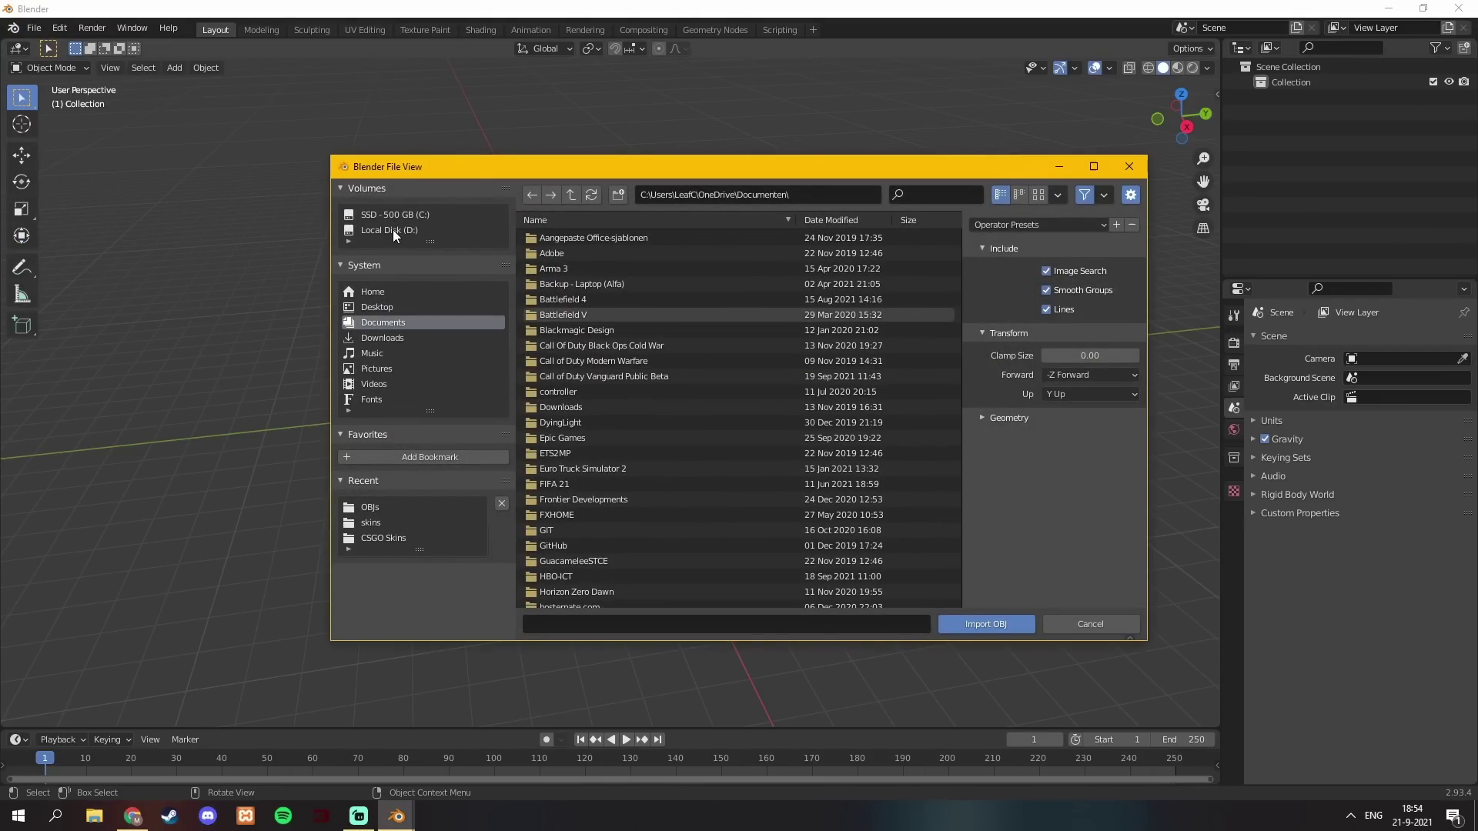
pyautogui.click(382, 307)
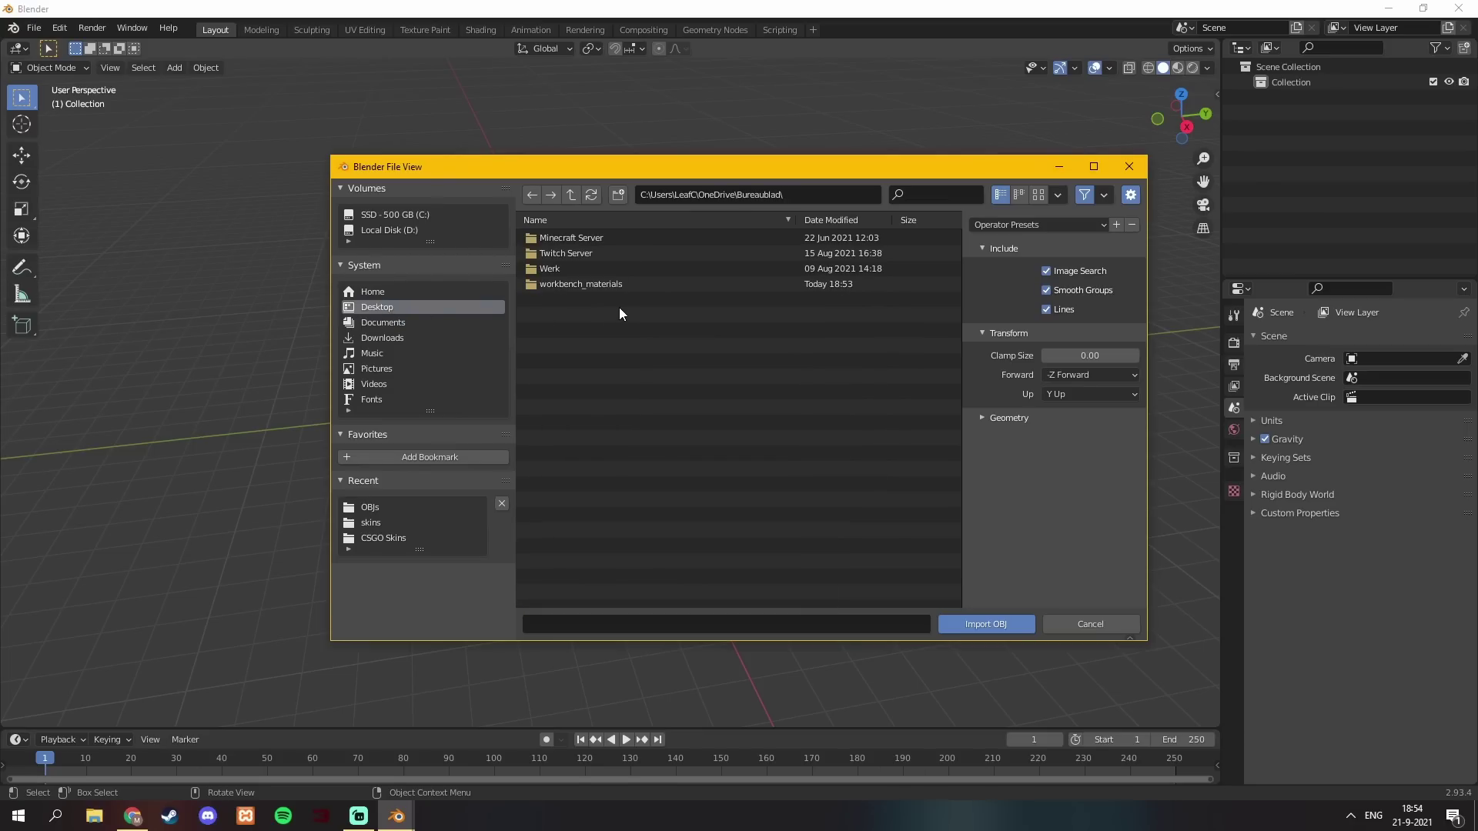
pyautogui.doubleClick(575, 285)
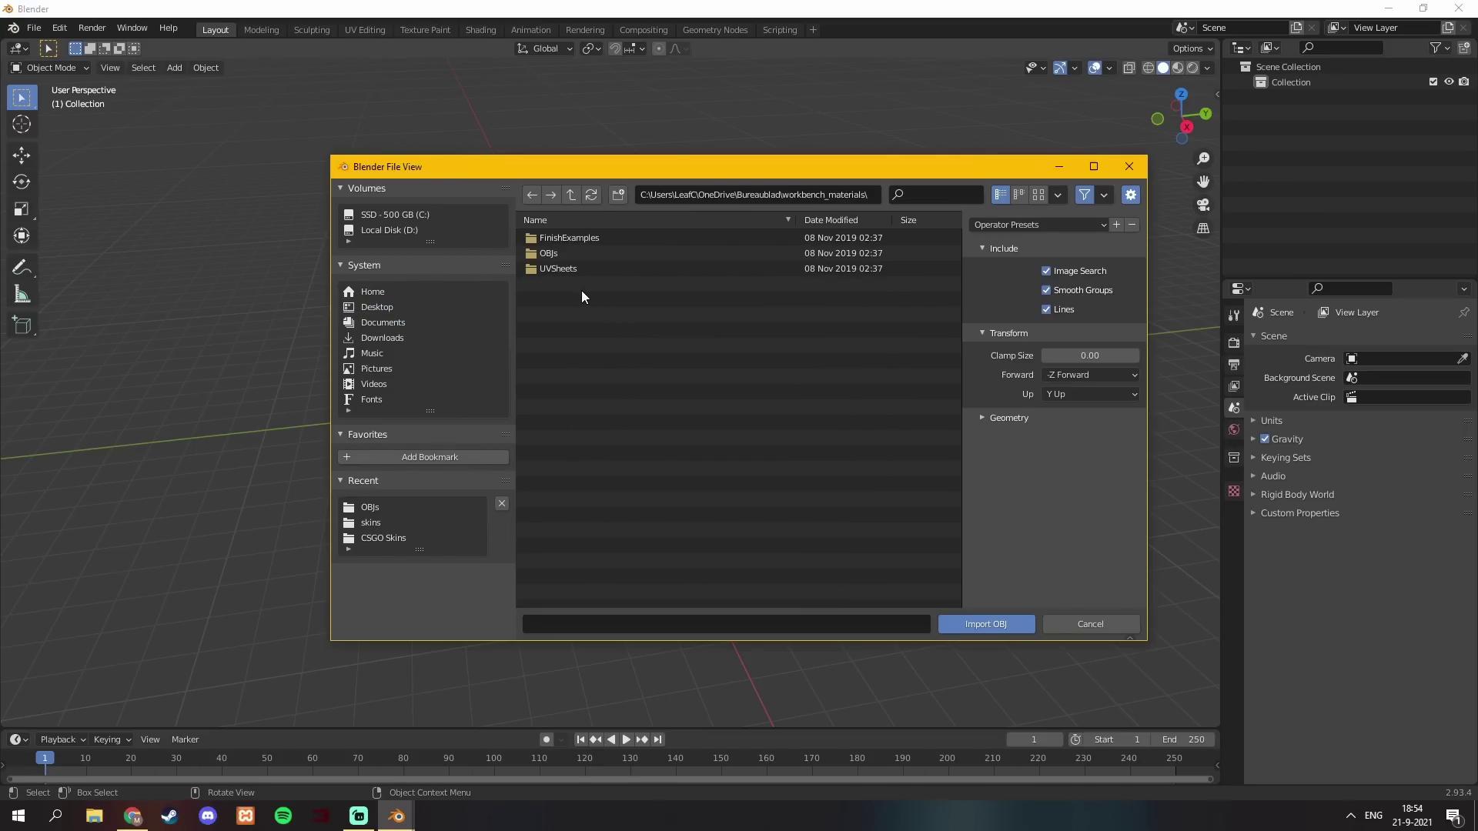
pyautogui.doubleClick(562, 255)
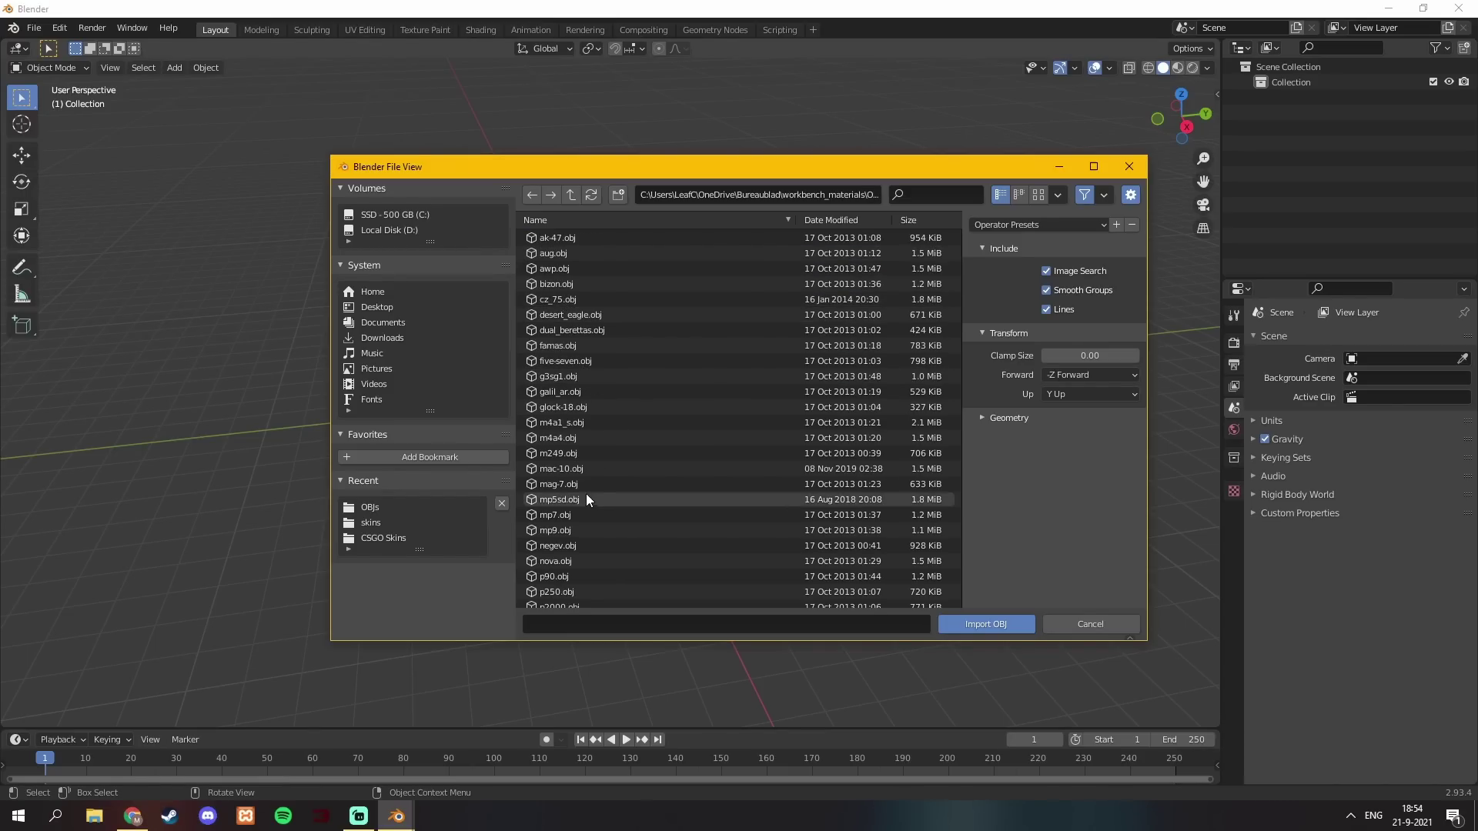
pyautogui.doubleClick(558, 468)
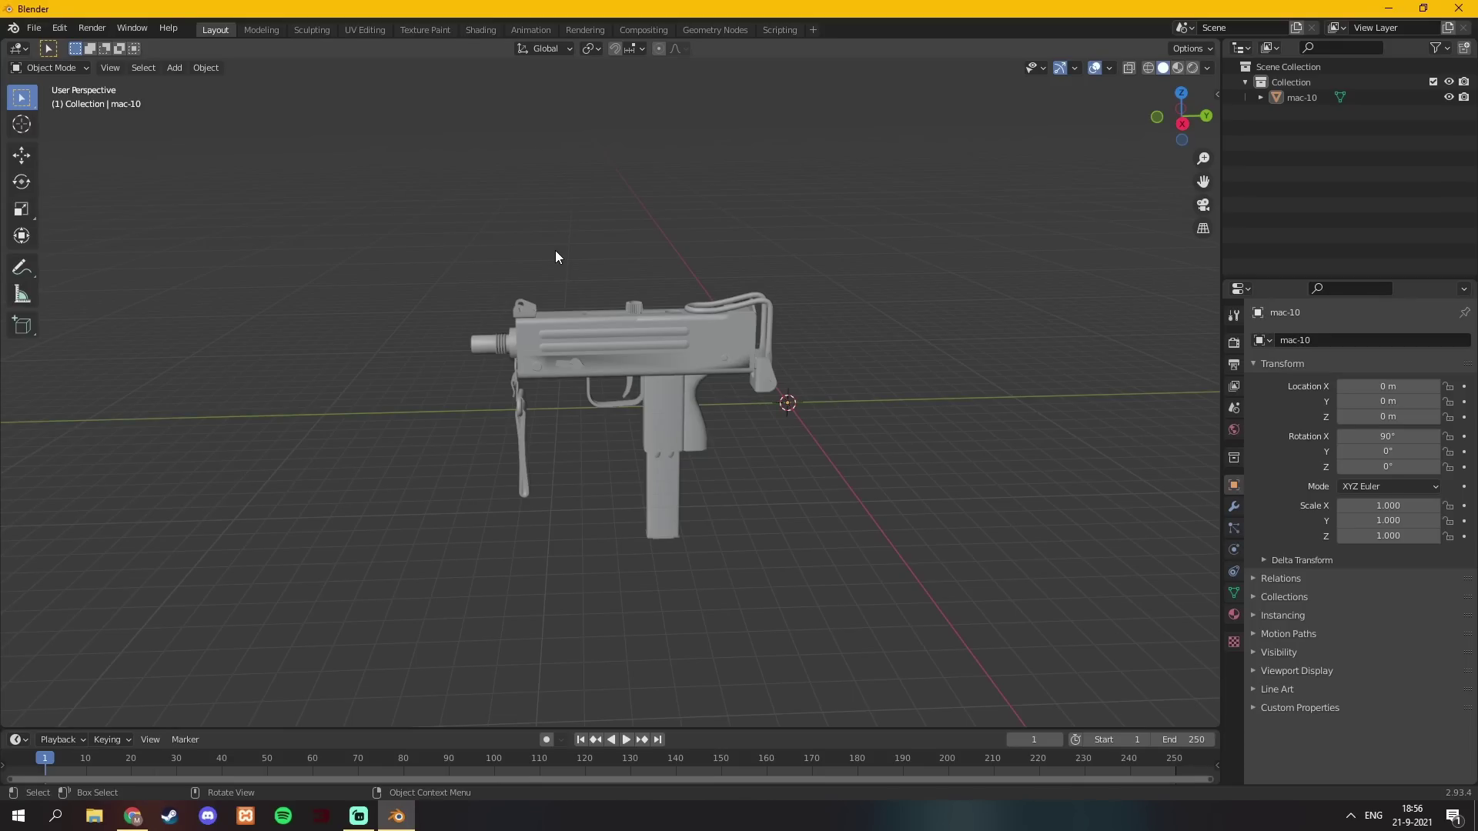
# In the Image Editor, create a new 2048 × 2048 image named Mac-10_skin-tex.
pyautogui.click(21, 52)
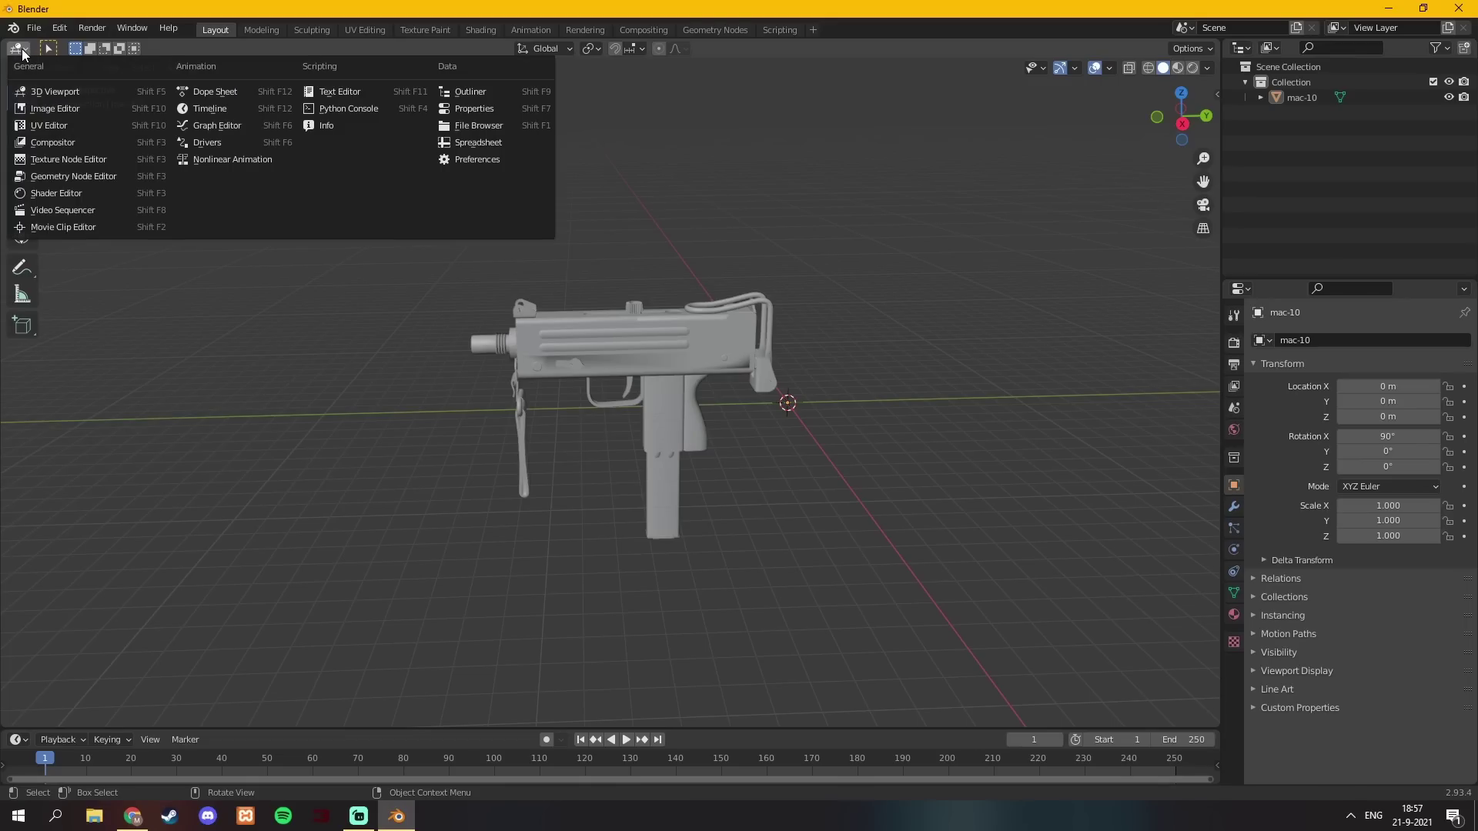
pyautogui.click(54, 109)
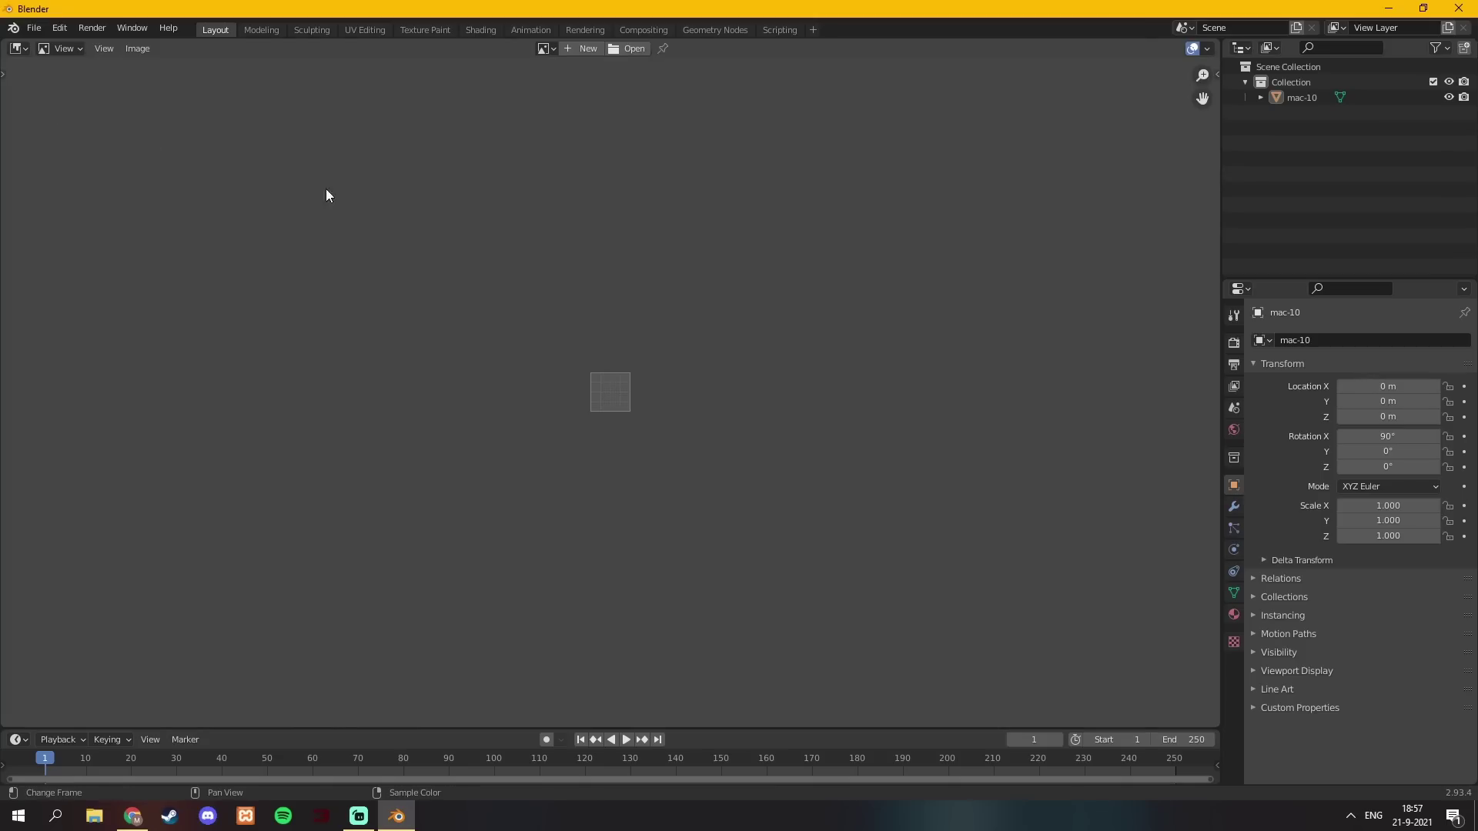
pyautogui.click(579, 54)
pyautogui.click(595, 77)
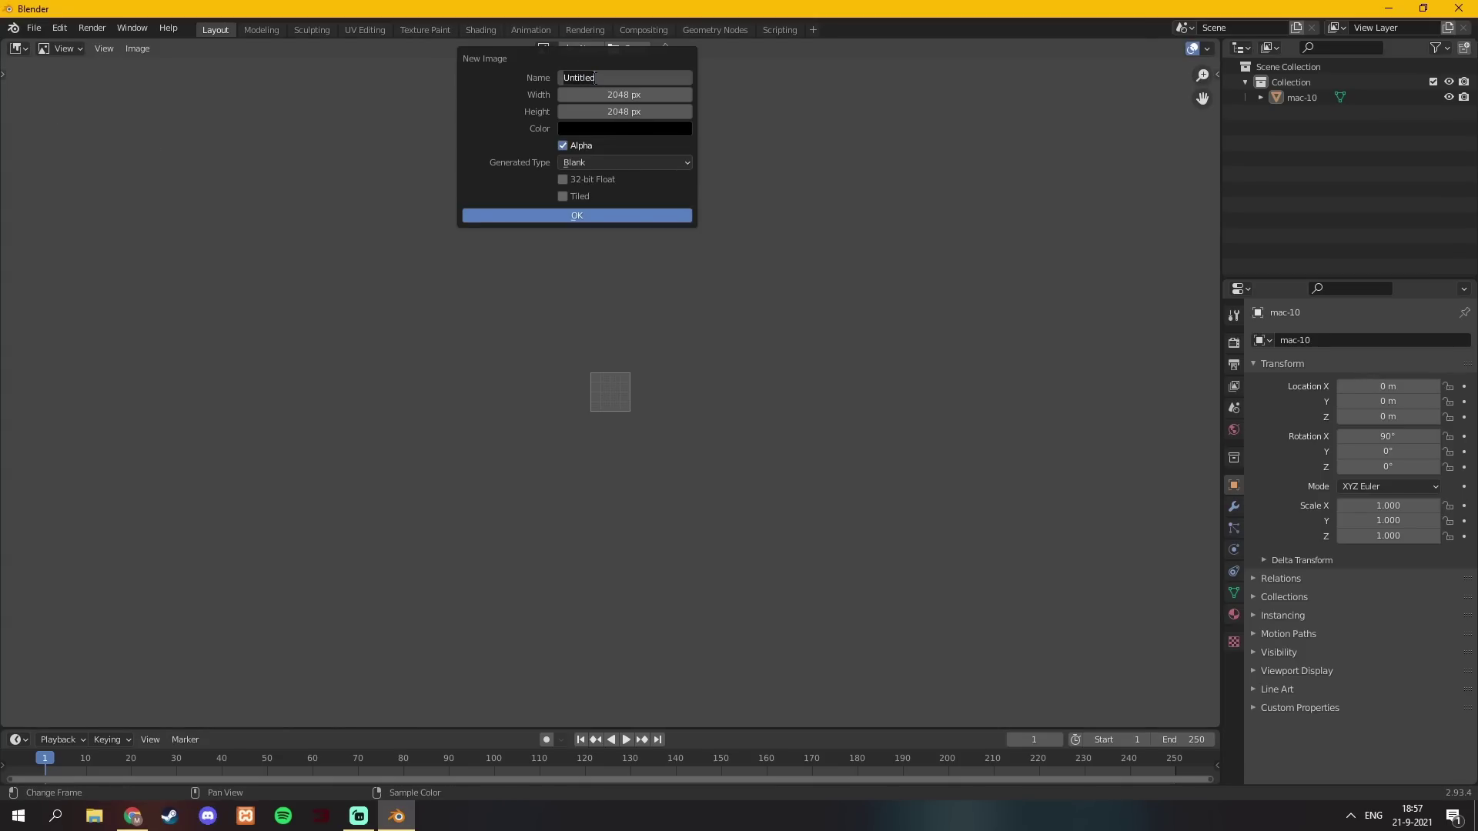
pyautogui.write('Mac-10_skin-text')
pyautogui.press('BackSpace')
pyautogui.press('Tab')
pyautogui.press('Tab')
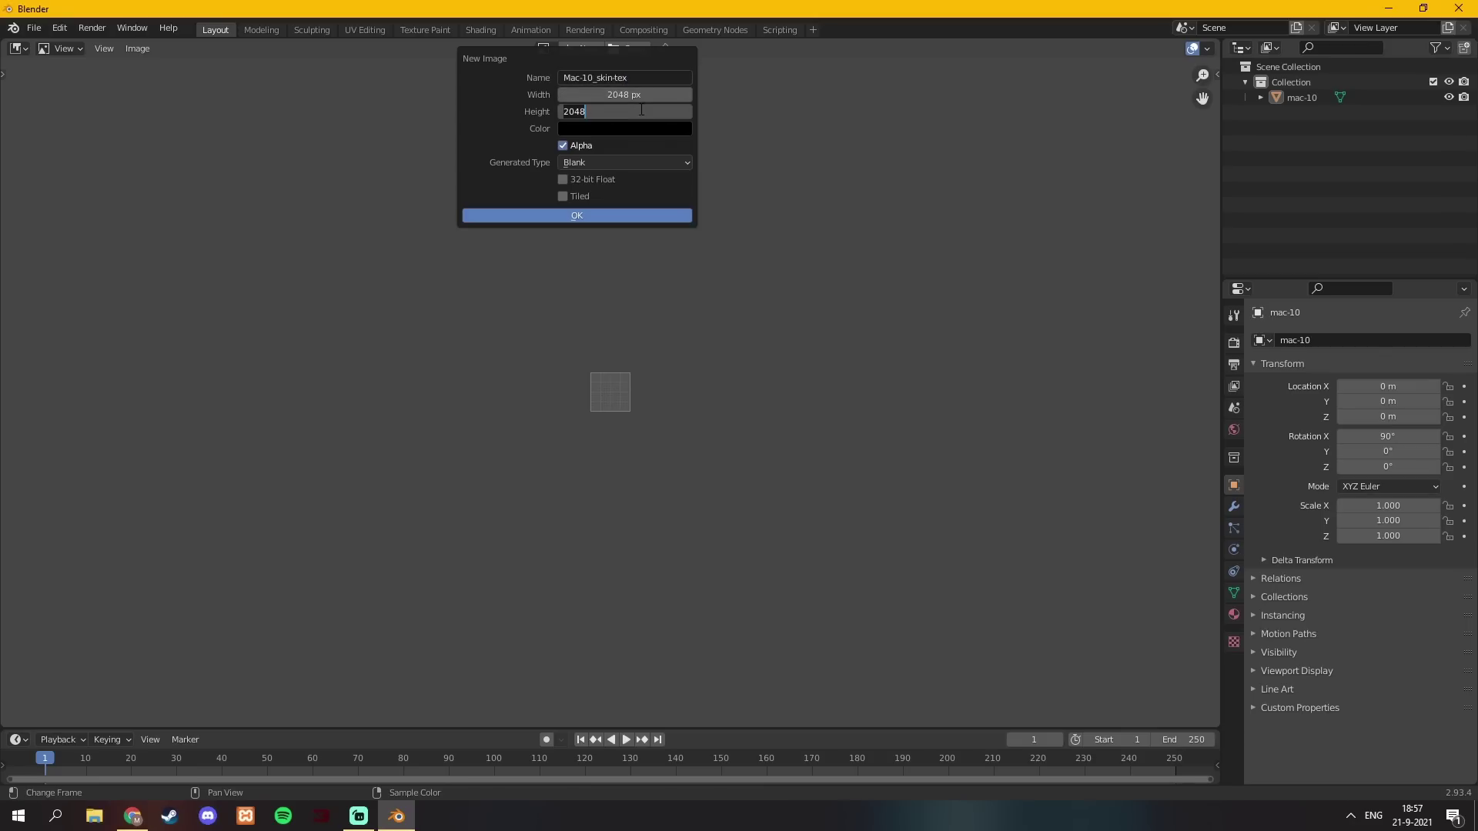
pyautogui.press('Return')
pyautogui.click(524, 219)
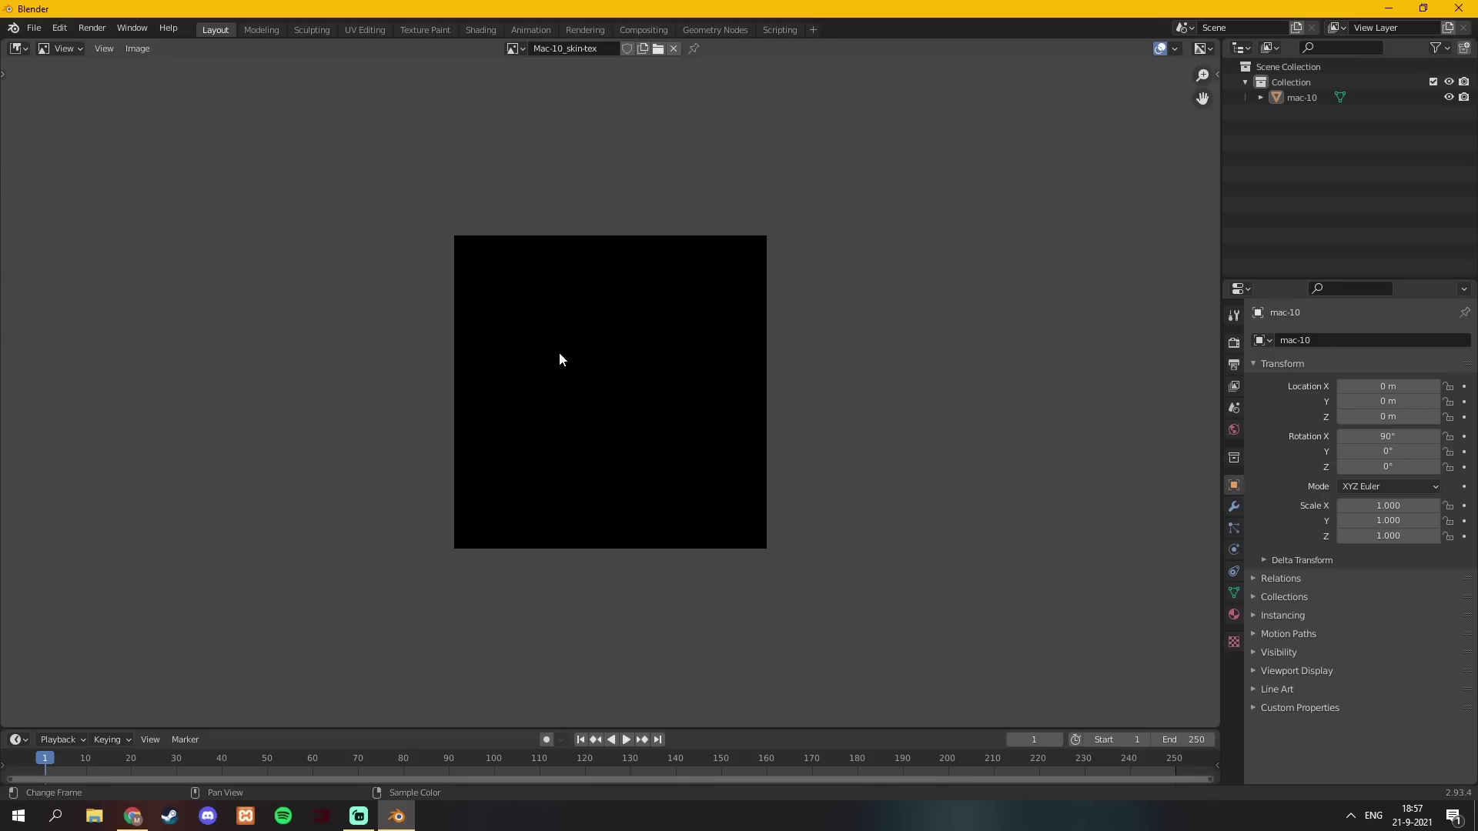
# Return to the 3D Viewport, select the mac-10 and switch it to Texture Paint mode.
pyautogui.click(18, 47)
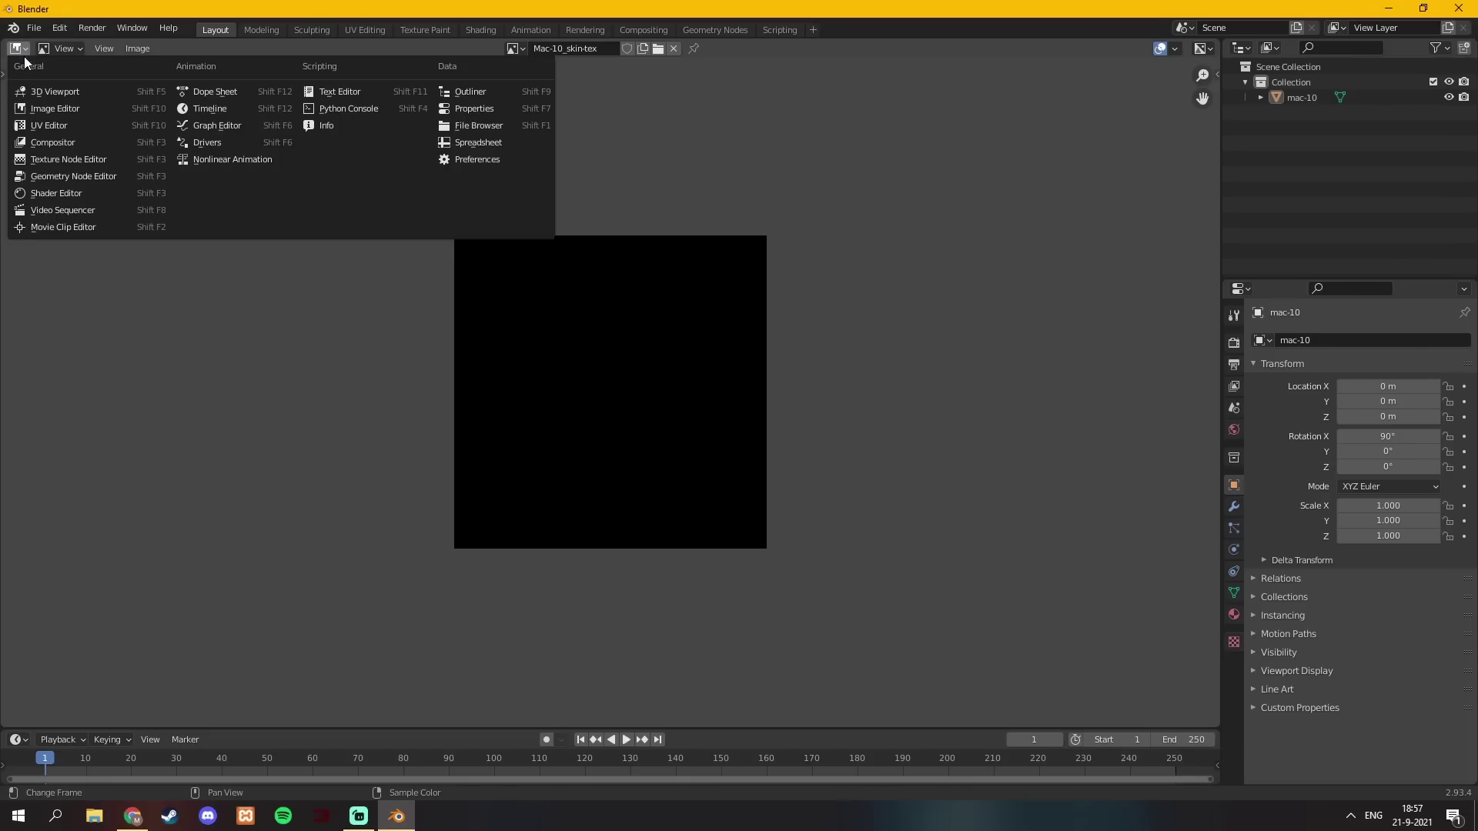
pyautogui.click(45, 94)
pyautogui.click(602, 339)
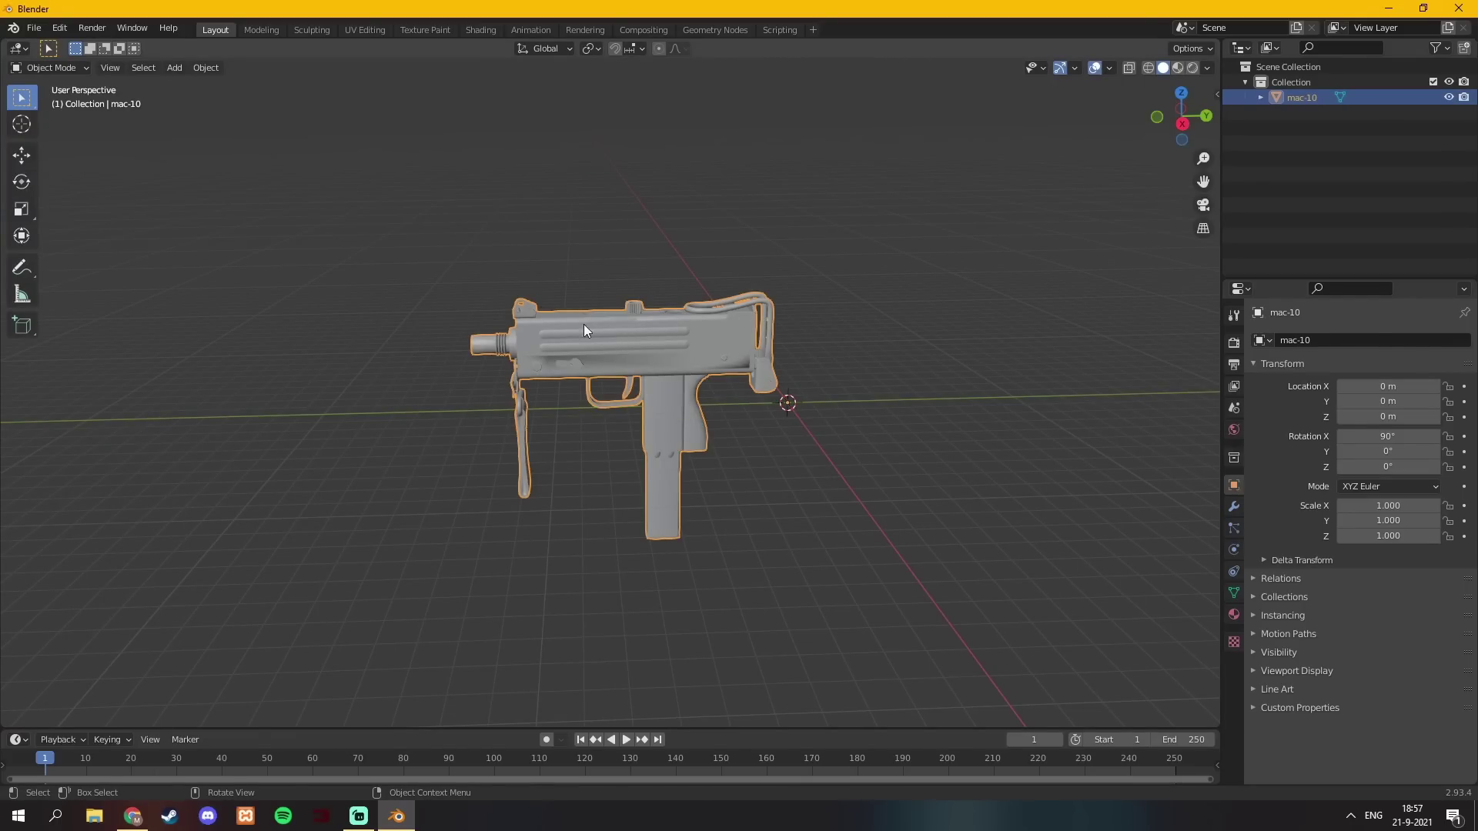
pyautogui.click(40, 71)
pyautogui.click(39, 168)
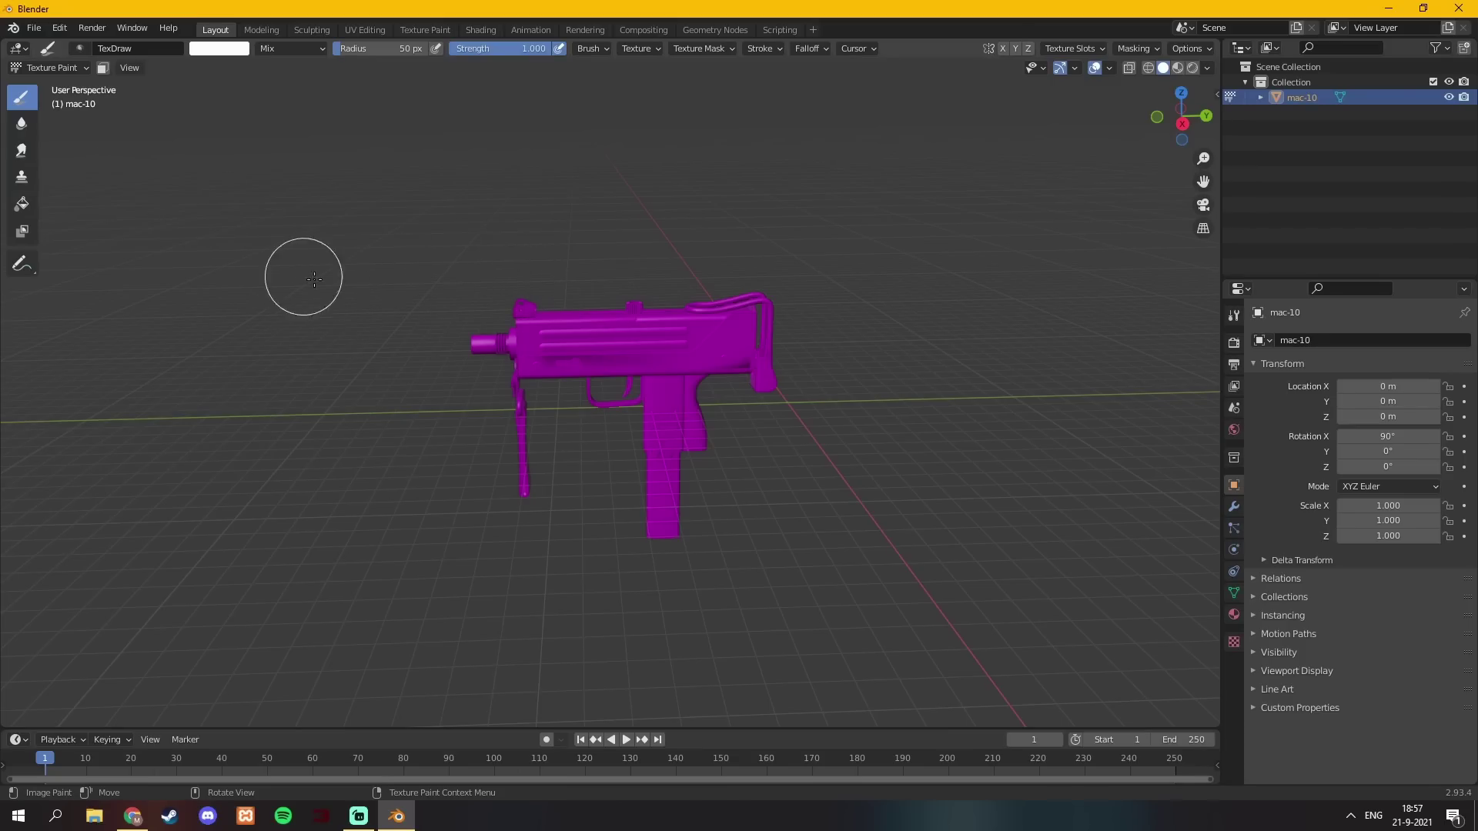
pyautogui.click(18, 49)
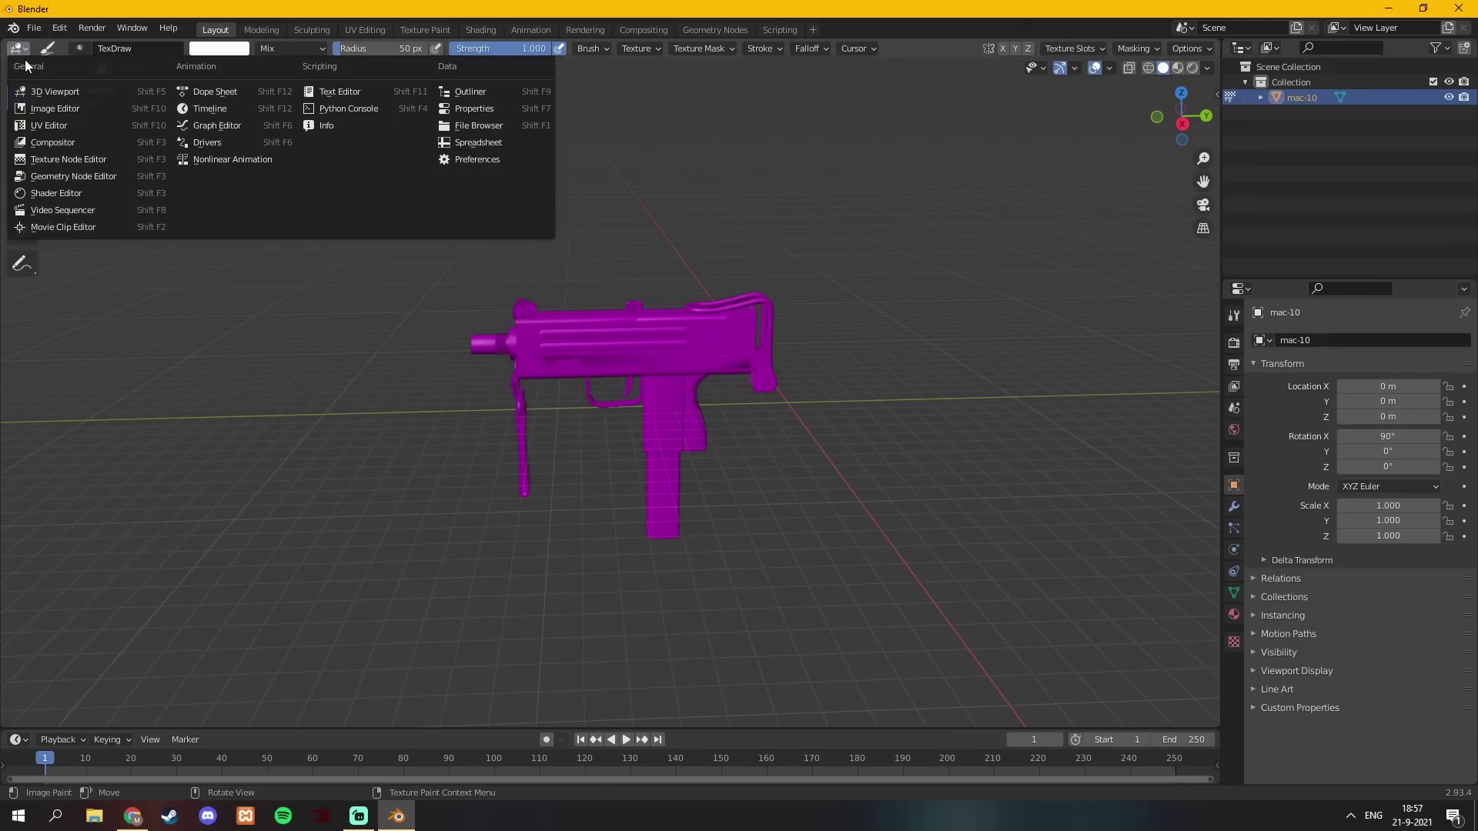
# In the Shader Editor, add an Image Texture node left of Principled BSDF holding Mac-10_skin-tex.
pyautogui.click(52, 194)
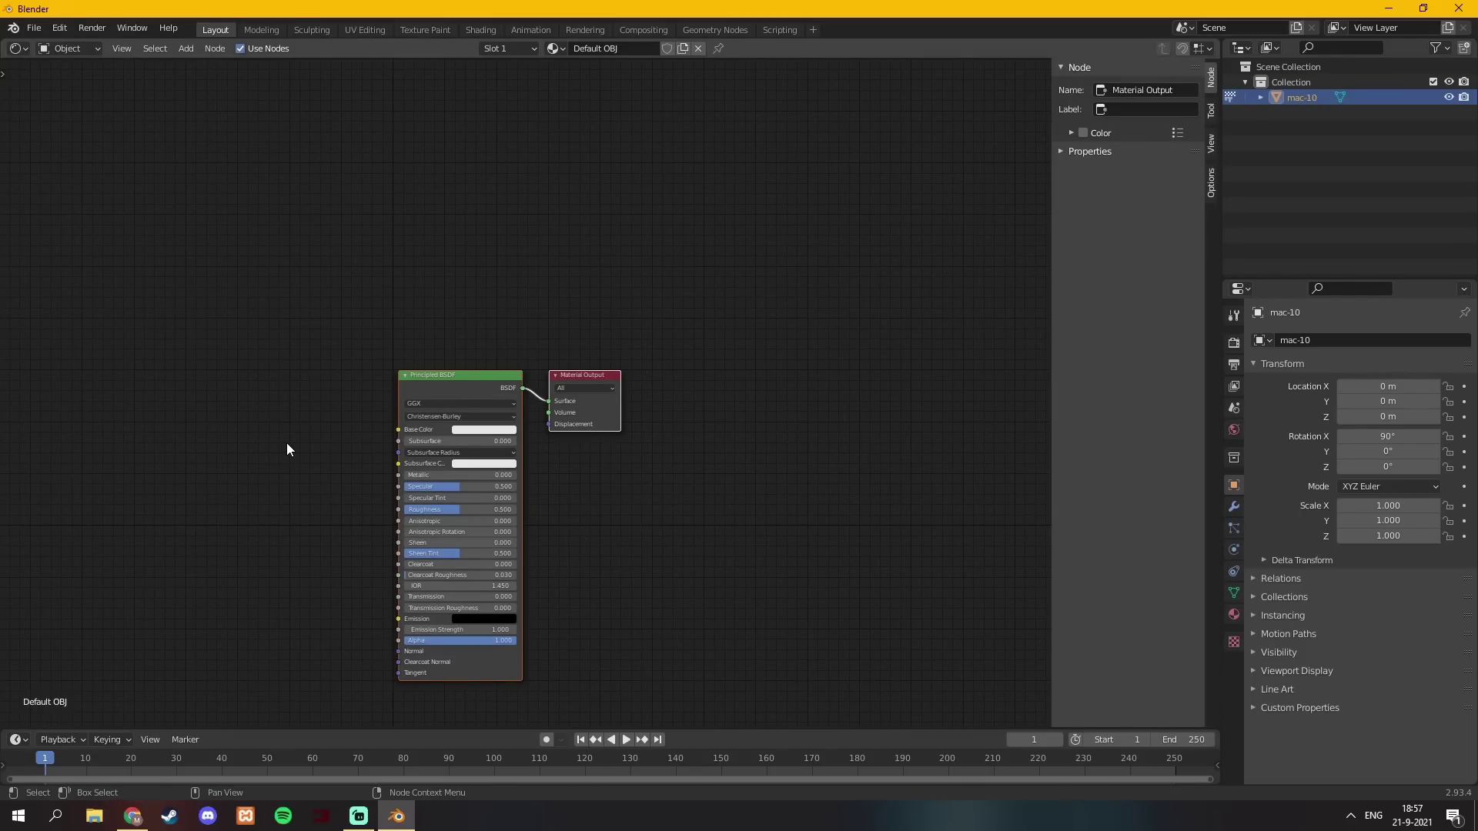
pyautogui.hotkey('shift', 'a')
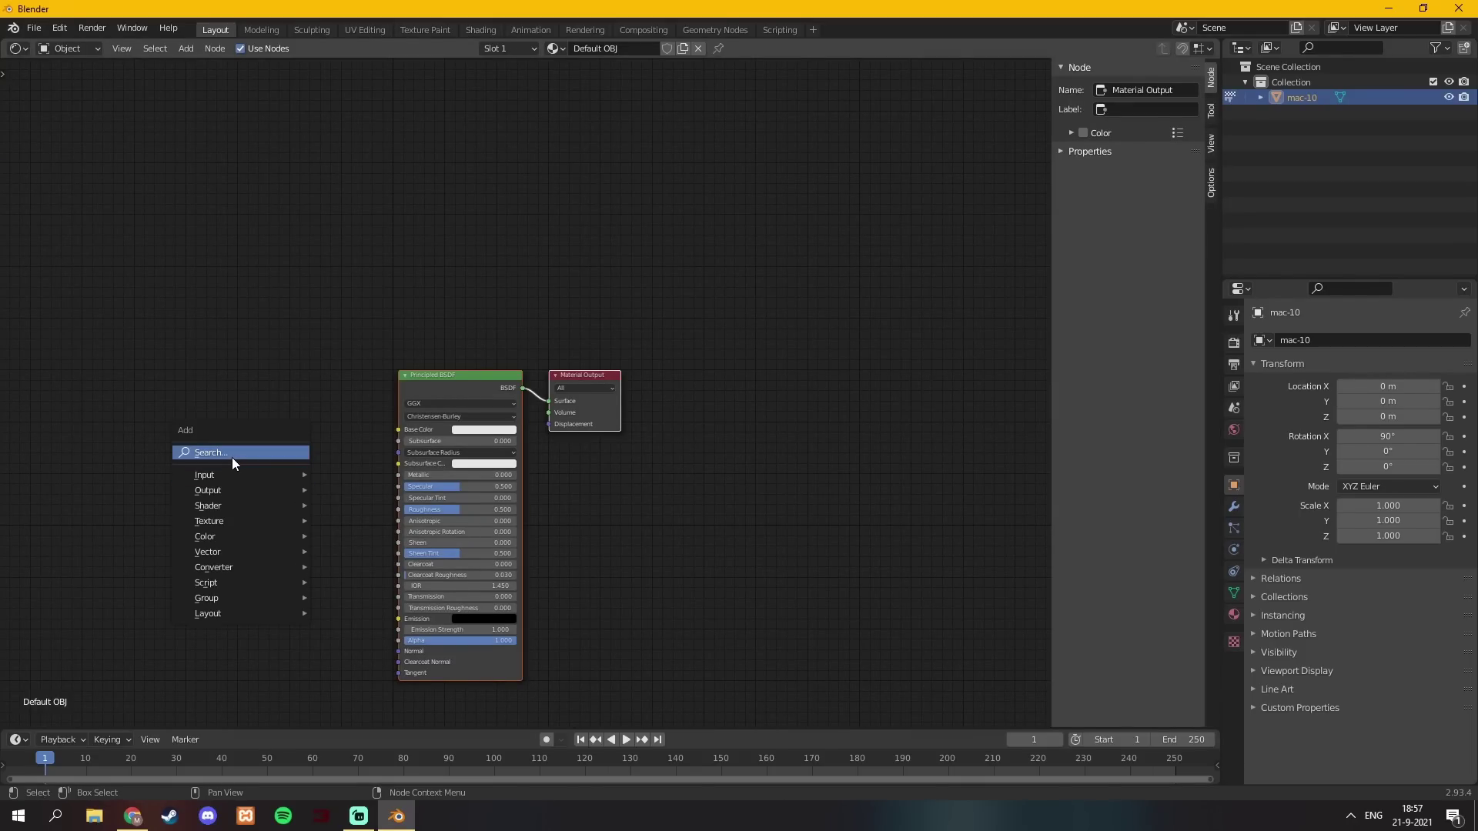
pyautogui.click(232, 459)
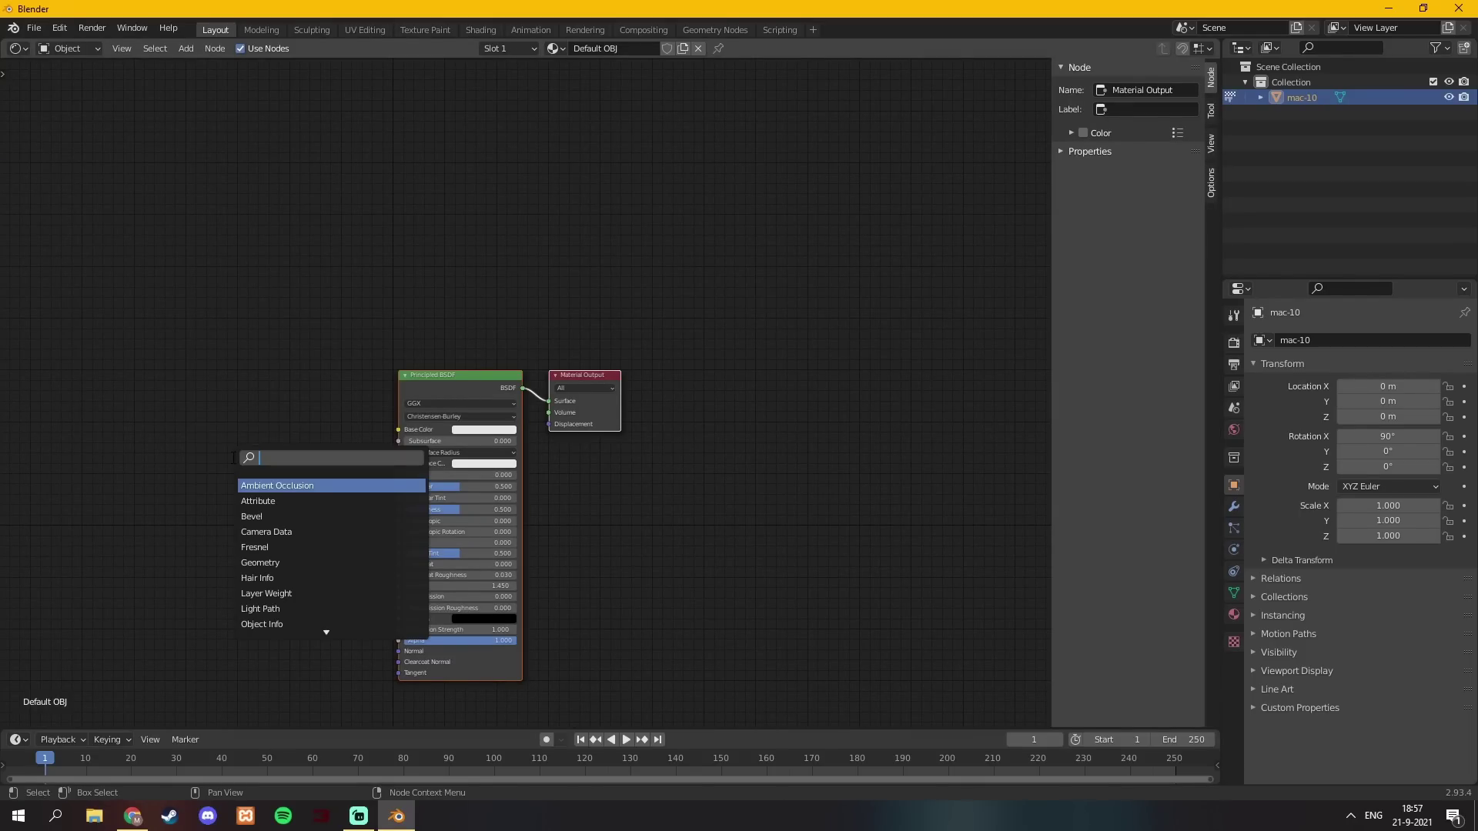
pyautogui.write('image')
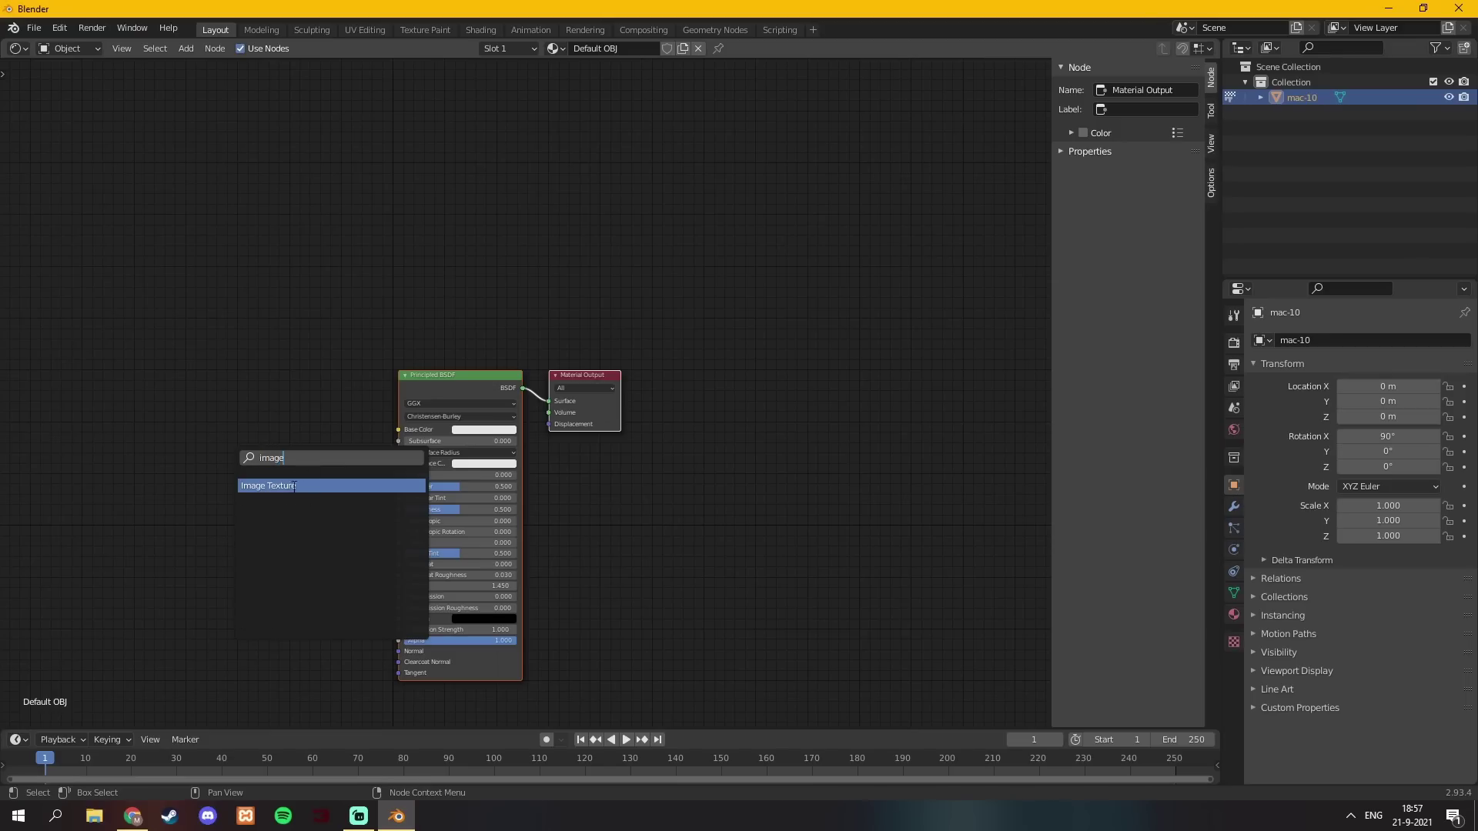
pyautogui.click(281, 487)
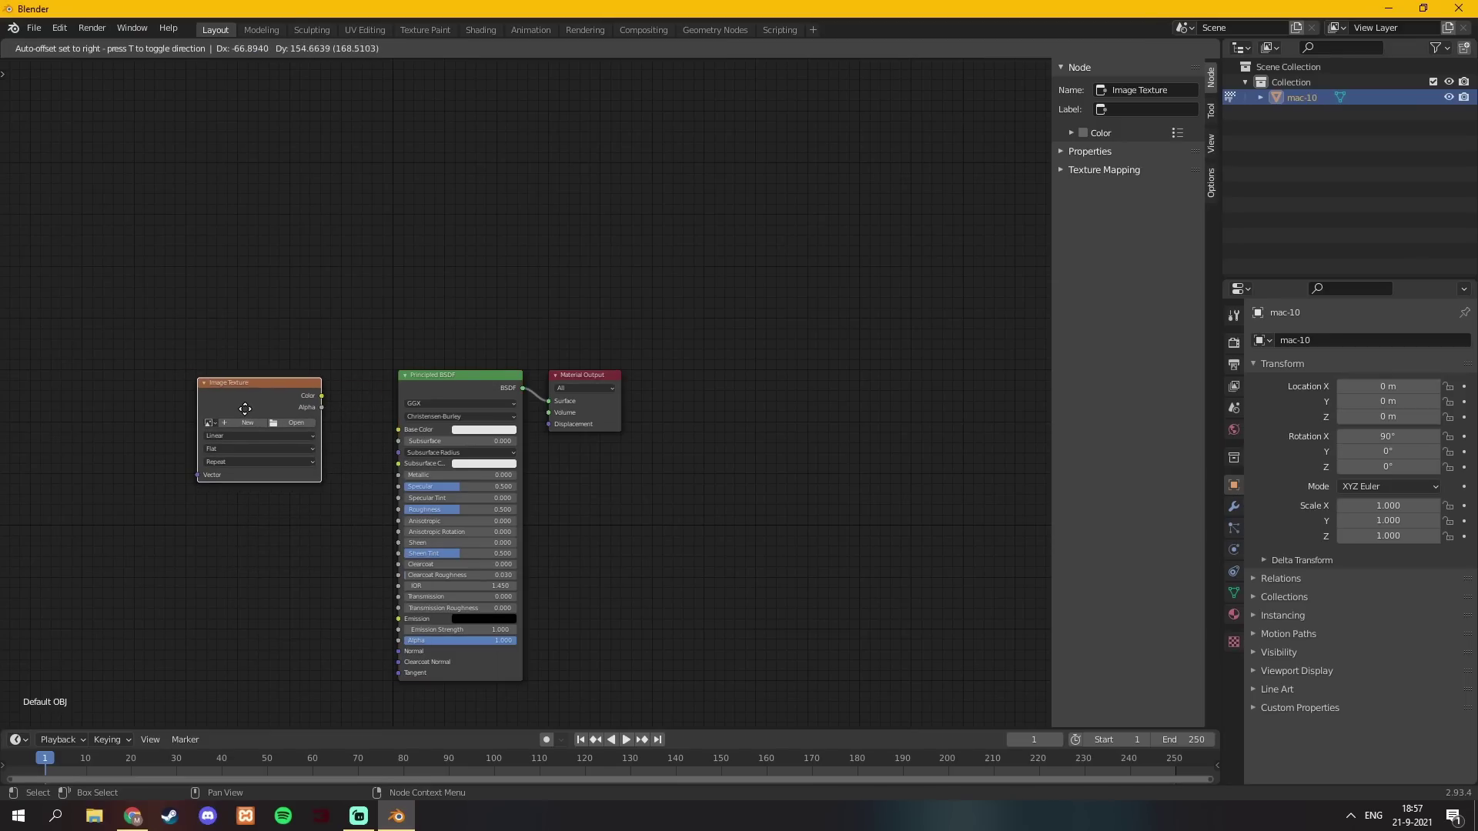
pyautogui.click(278, 416)
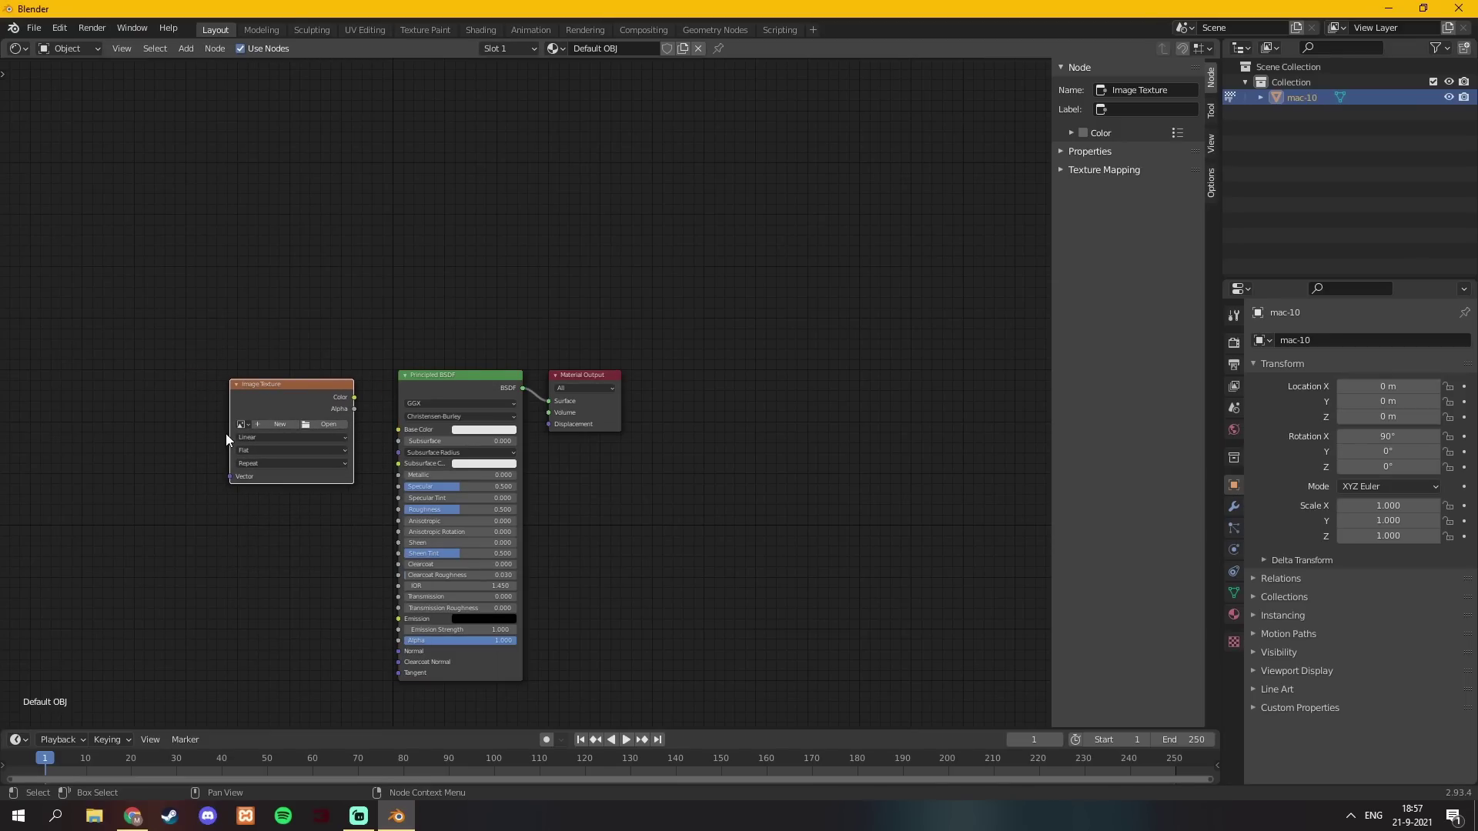
pyautogui.scroll(1, 226, 433)
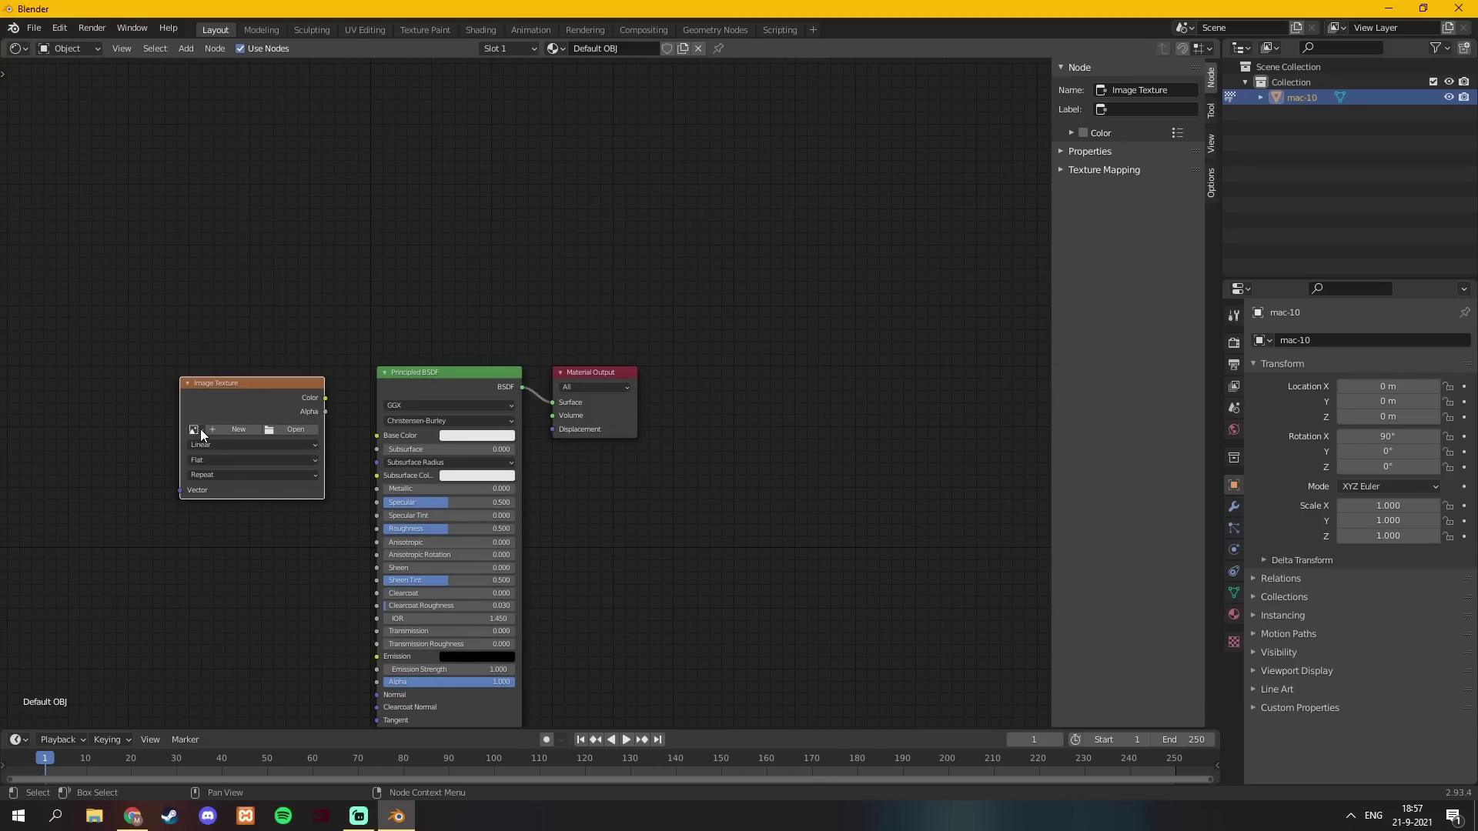
pyautogui.click(198, 428)
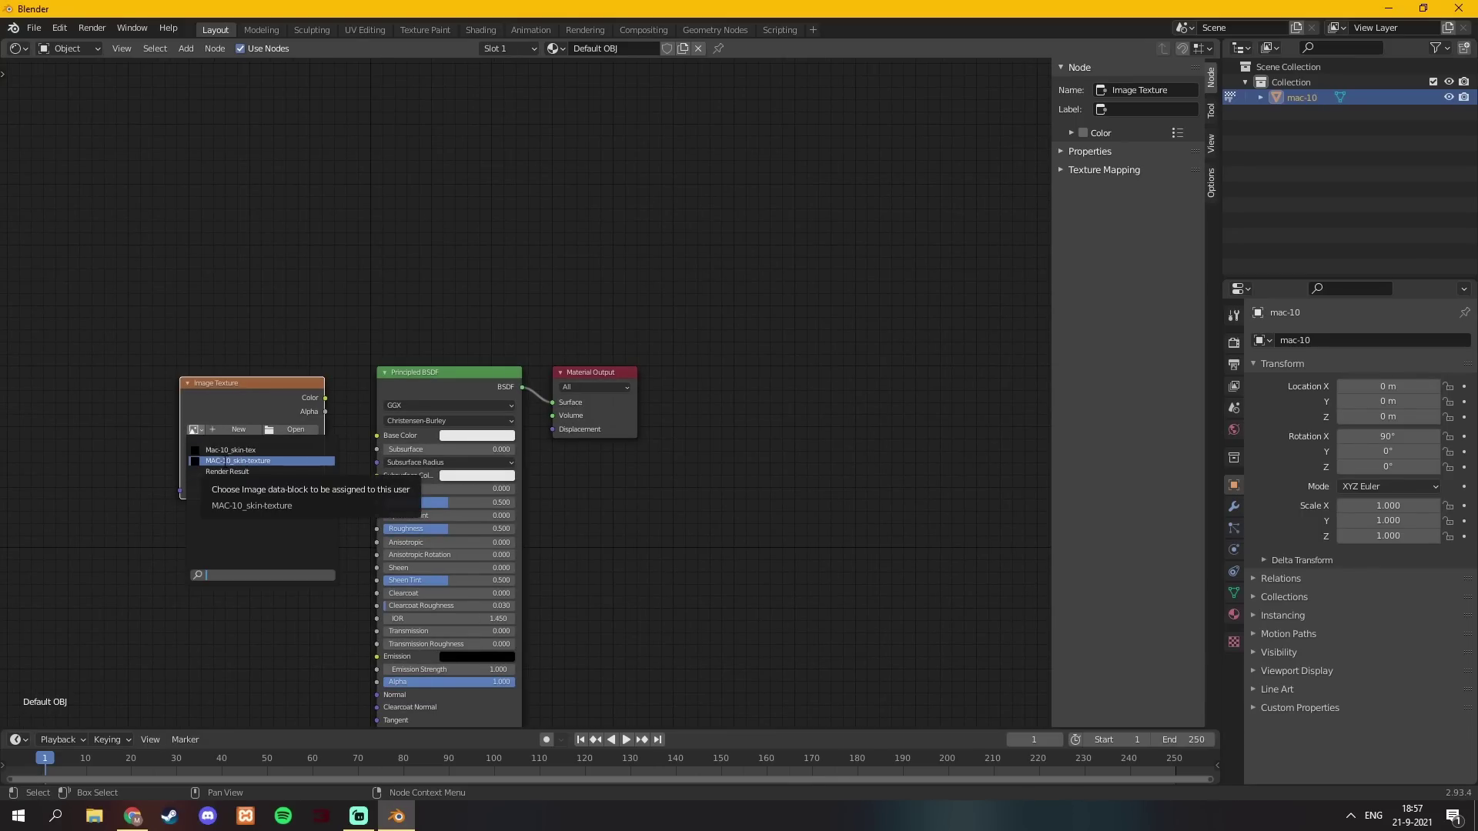
pyautogui.click(224, 450)
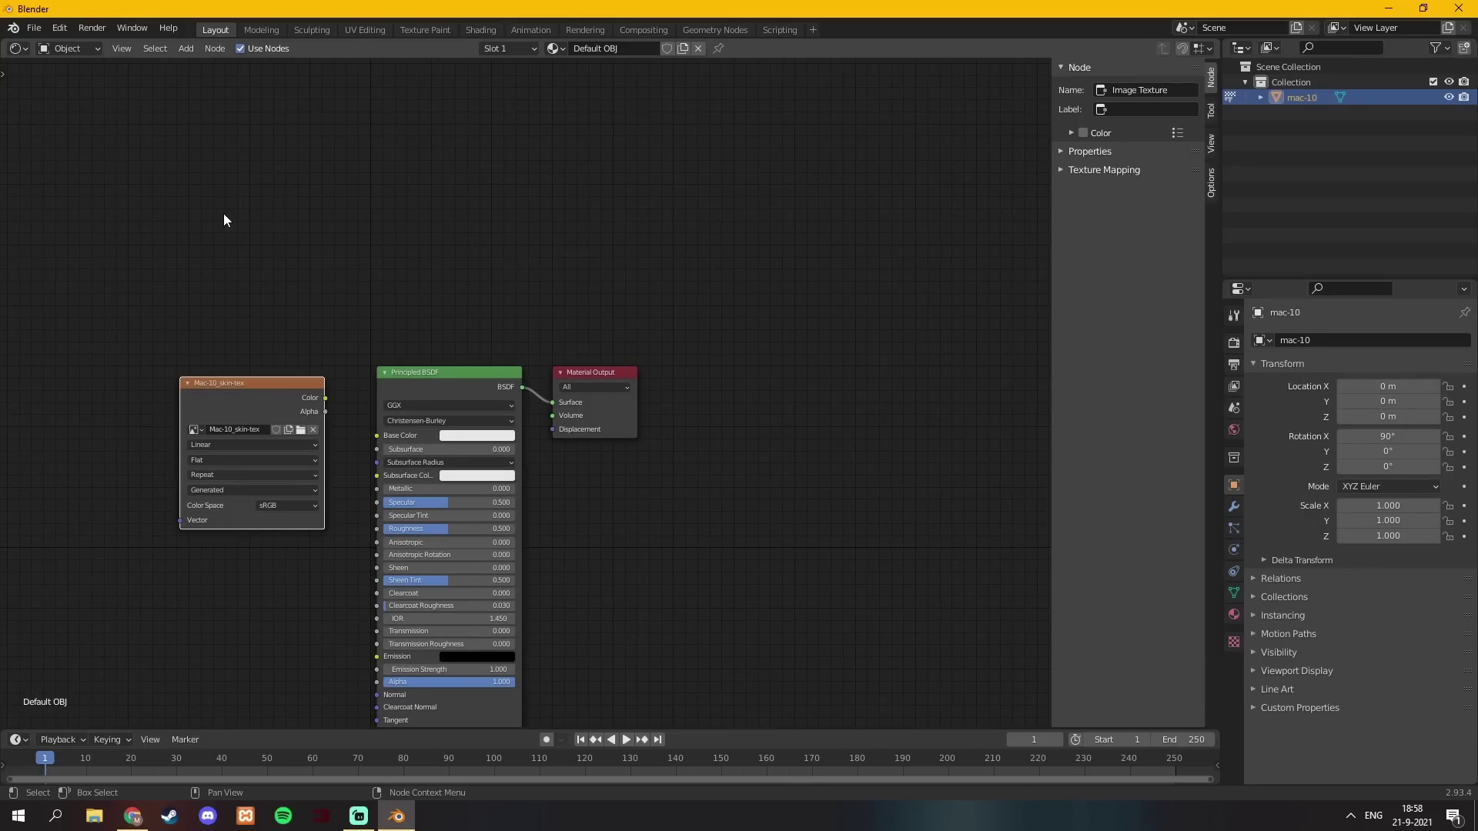
# Switch to the Texture Paint workspace, zoom in on the gun and paint test strokes.
pyautogui.click(20, 48)
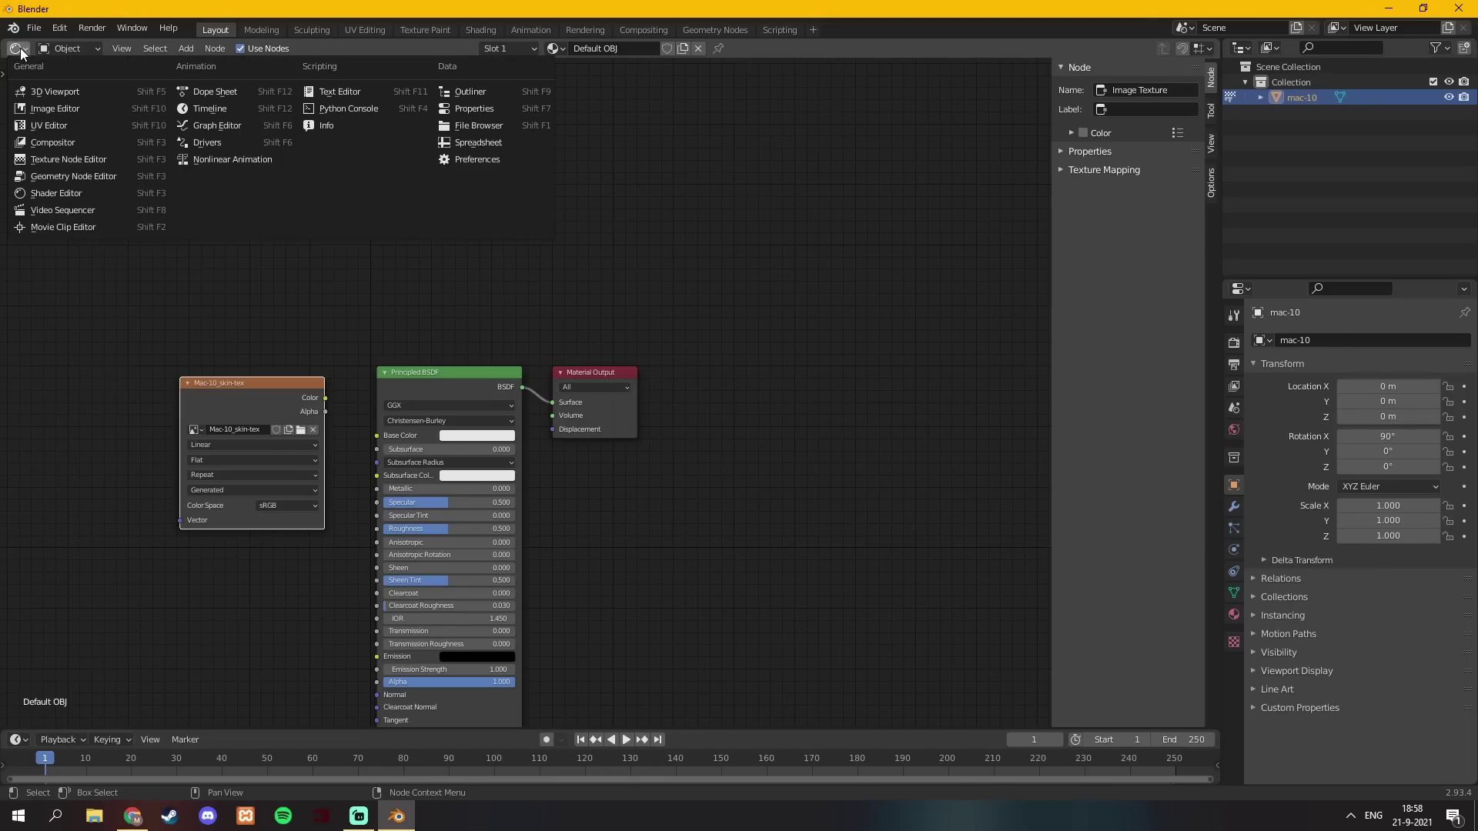
pyautogui.click(49, 93)
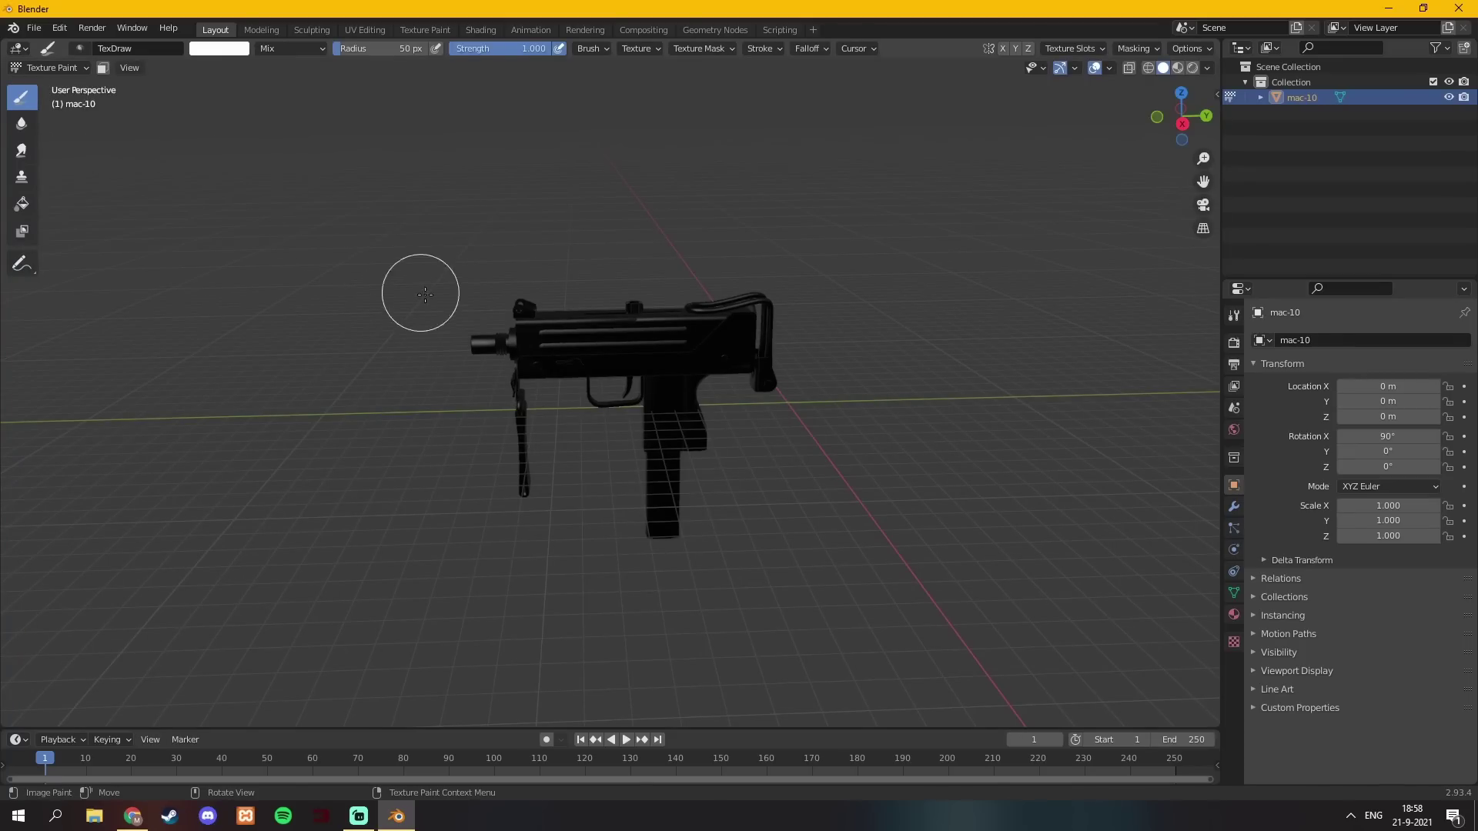
pyautogui.click(425, 30)
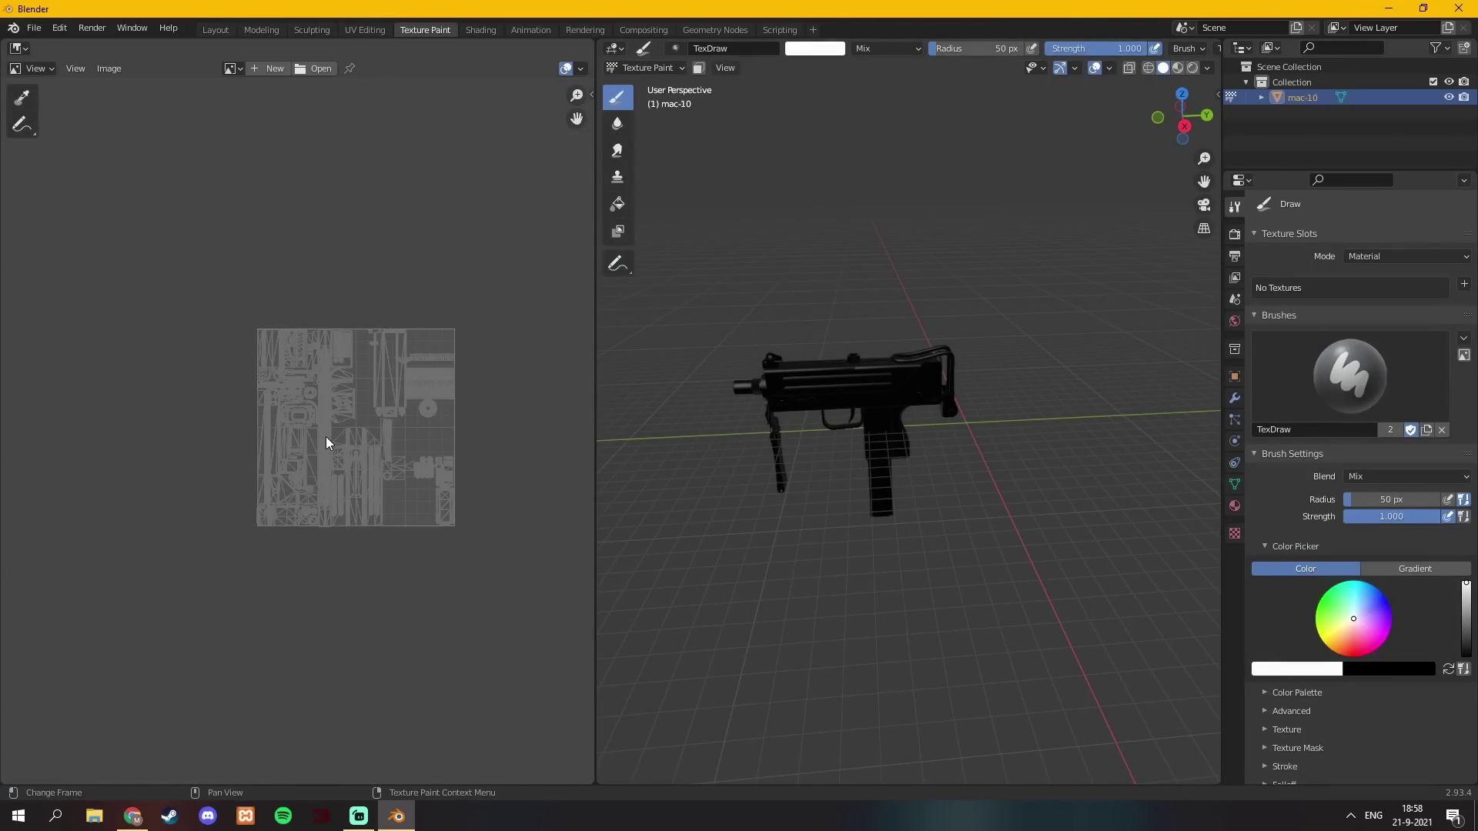
pyautogui.scroll(4, 326, 436)
pyautogui.scroll(-2, 325, 372)
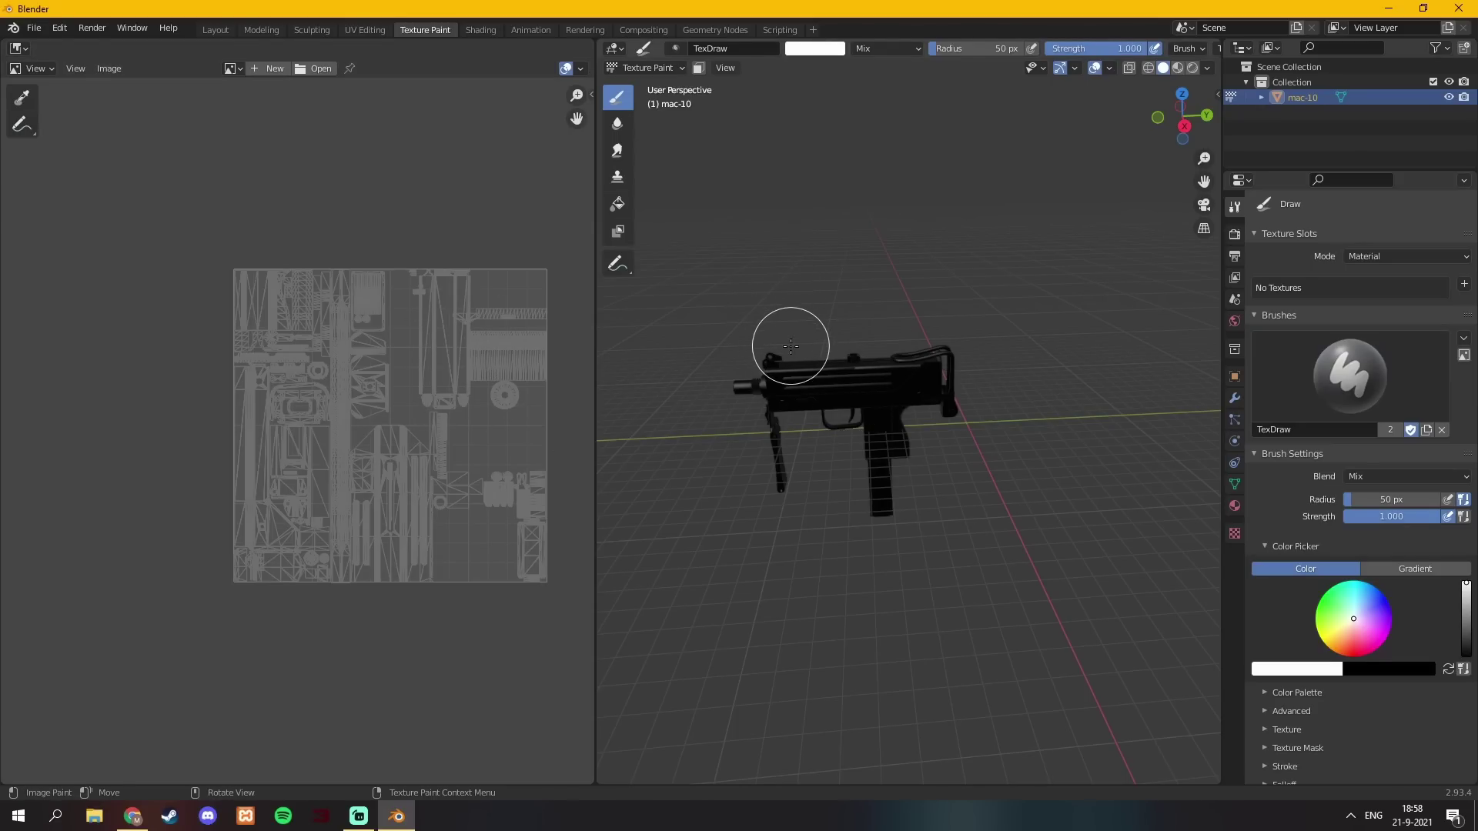
pyautogui.moveTo(777, 366)
pyautogui.mouseDown(button='middle')
pyautogui.moveTo(702, 379)
pyautogui.moveTo(755, 419)
pyautogui.mouseUp(button='middle')
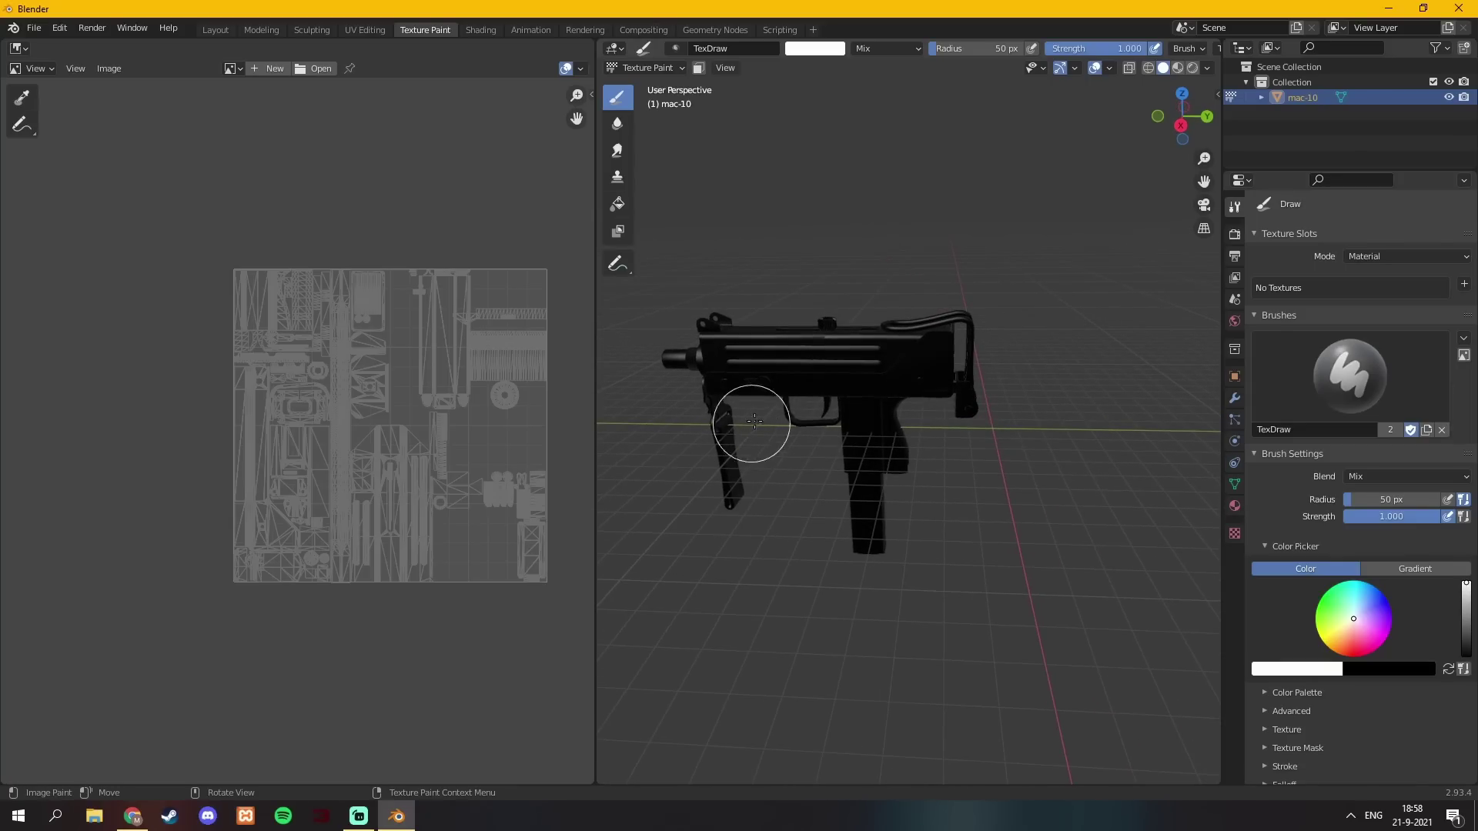
pyautogui.moveTo(741, 368)
pyautogui.mouseDown()
pyautogui.moveTo(814, 349)
pyautogui.moveTo(773, 349)
pyautogui.moveTo(910, 364)
pyautogui.moveTo(729, 347)
pyautogui.moveTo(928, 360)
pyautogui.moveTo(837, 508)
pyautogui.moveTo(848, 446)
pyautogui.moveTo(874, 427)
pyautogui.moveTo(693, 366)
pyautogui.moveTo(708, 422)
pyautogui.moveTo(754, 464)
pyautogui.moveTo(768, 350)
pyautogui.moveTo(1020, 363)
pyautogui.moveTo(941, 412)
pyautogui.moveTo(957, 379)
pyautogui.moveTo(812, 340)
pyautogui.moveTo(976, 327)
pyautogui.moveTo(664, 333)
pyautogui.moveTo(801, 340)
pyautogui.mouseUp()
pyautogui.moveTo(801, 339)
pyautogui.mouseDown(button='middle')
pyautogui.moveTo(846, 362)
pyautogui.moveTo(699, 429)
pyautogui.moveTo(785, 108)
pyautogui.mouseUp(button='middle')
# Set the brush colour to bright green and paint it across the gun's upper receiver.
pyautogui.click(815, 48)
pyautogui.moveTo(831, 165); pyautogui.dragTo(794, 117)
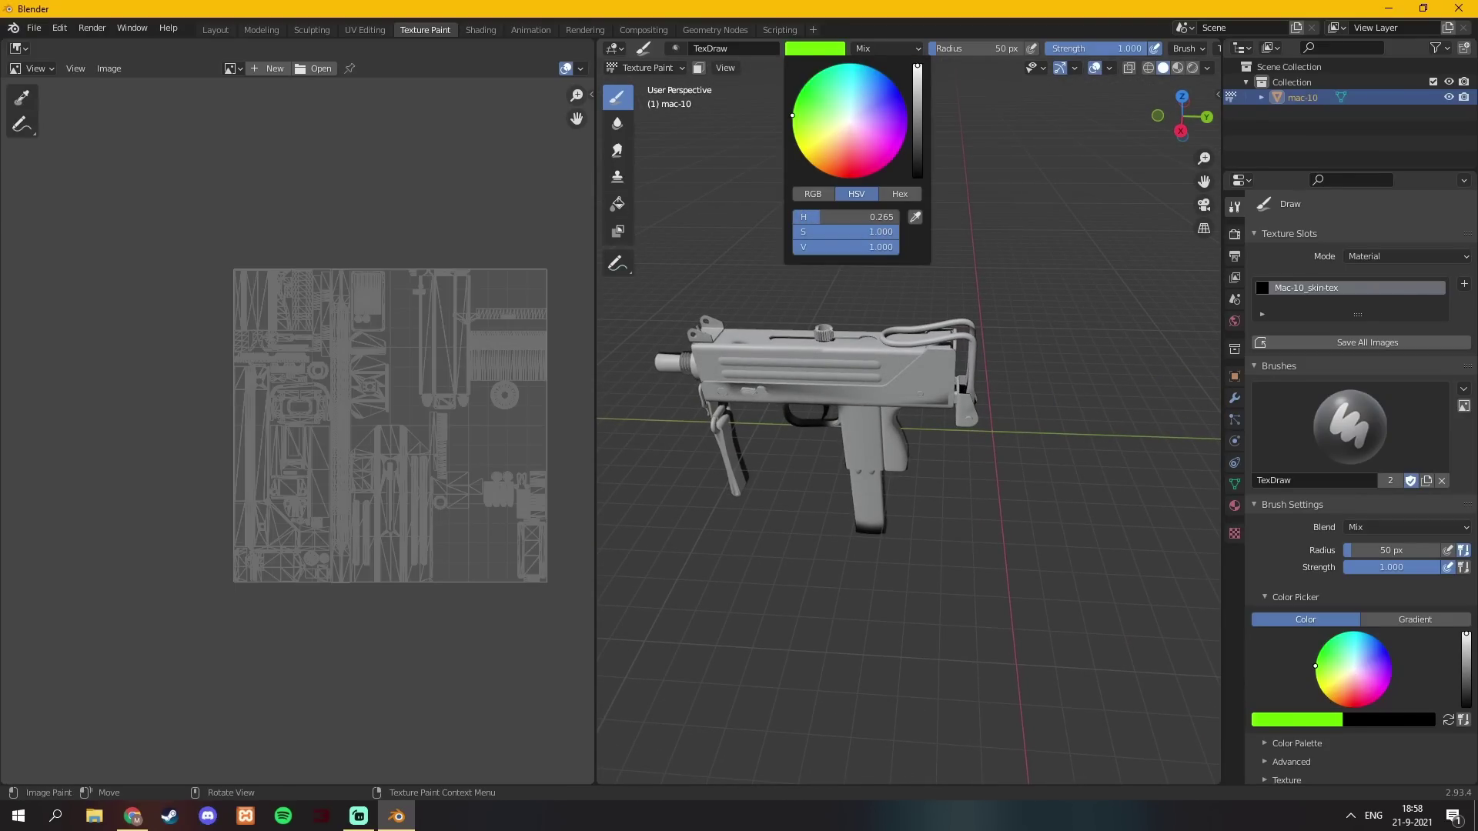
pyautogui.moveTo(797, 362)
pyautogui.mouseDown()
pyautogui.moveTo(782, 358)
pyautogui.moveTo(855, 364)
pyautogui.mouseUp()
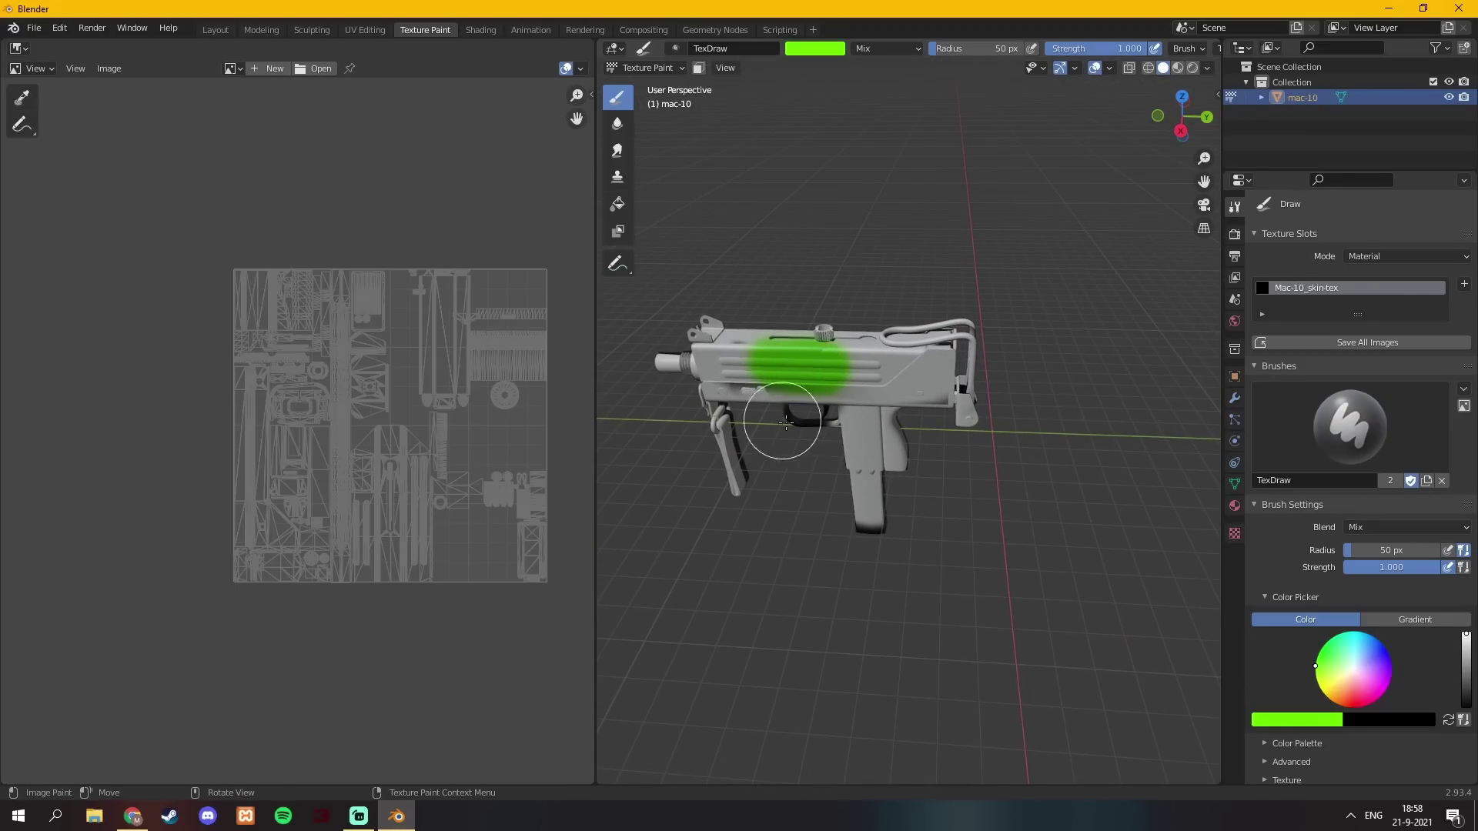
pyautogui.moveTo(818, 423); pyautogui.dragTo(778, 400, button='middle')
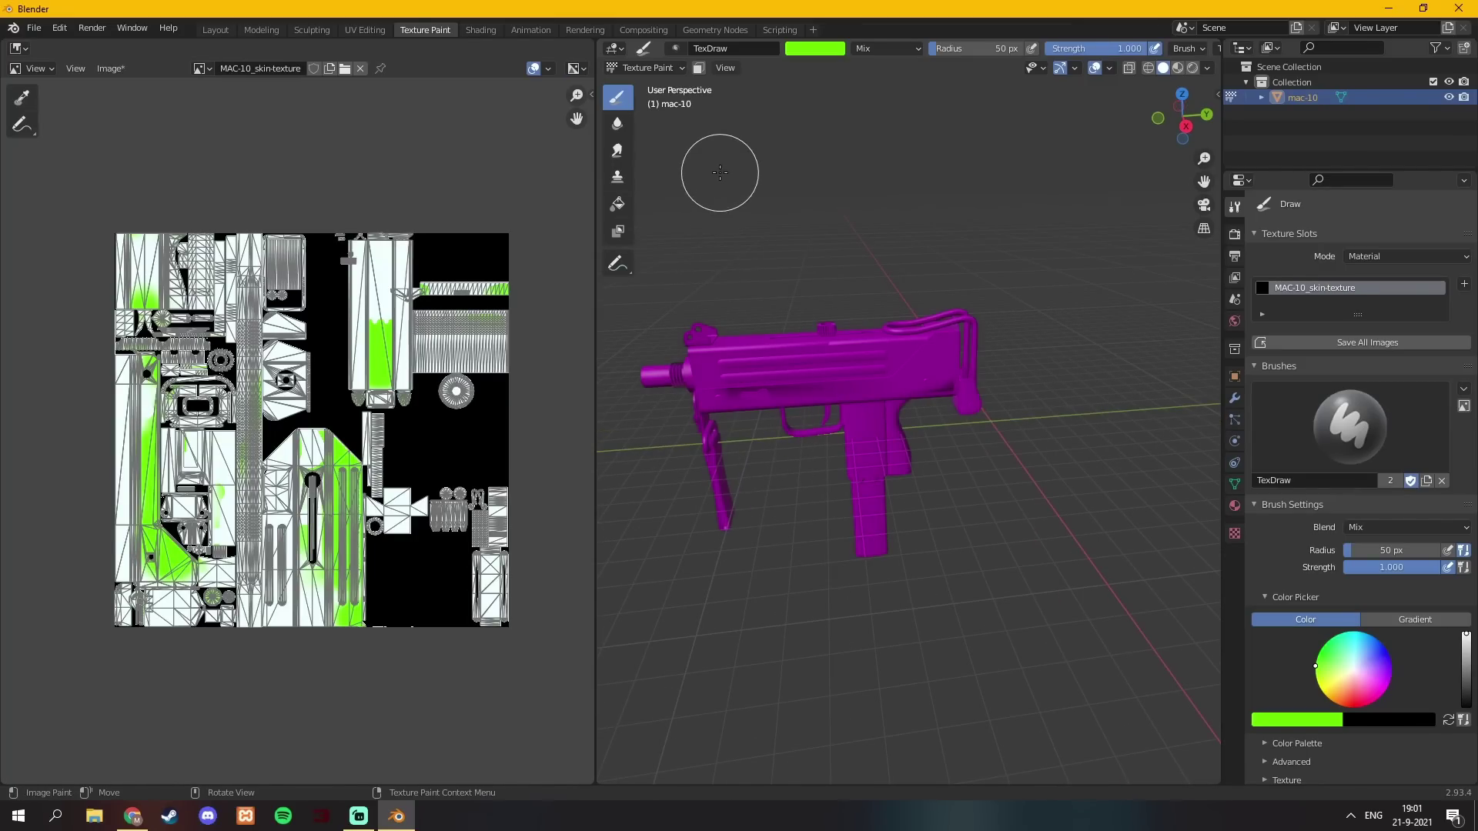
# Use Image > Save to store the texture as MAC-10_skin-texture.png, choosing the Desktop folder.
pyautogui.click(662, 67)
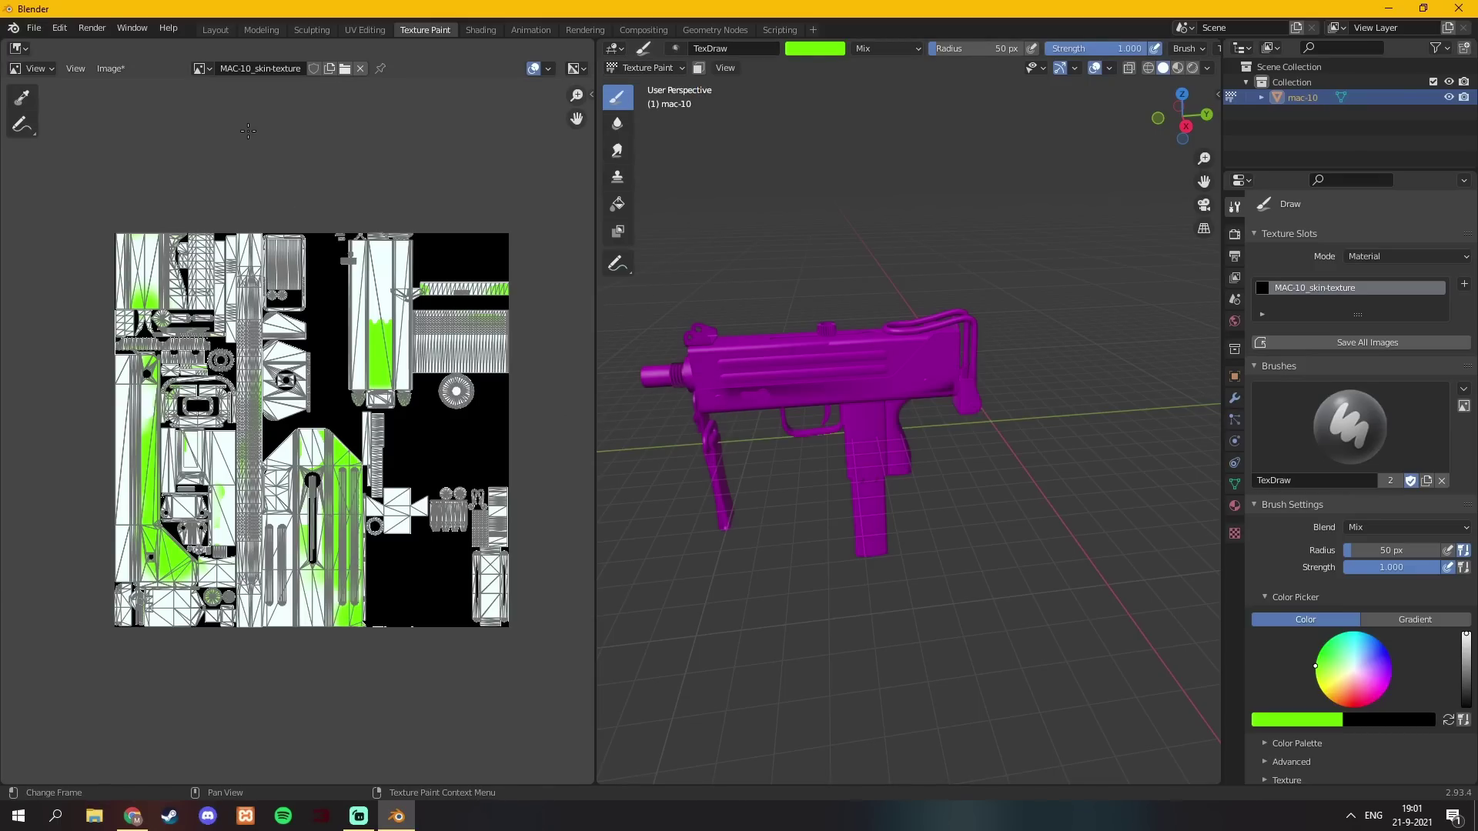
pyautogui.click(110, 69)
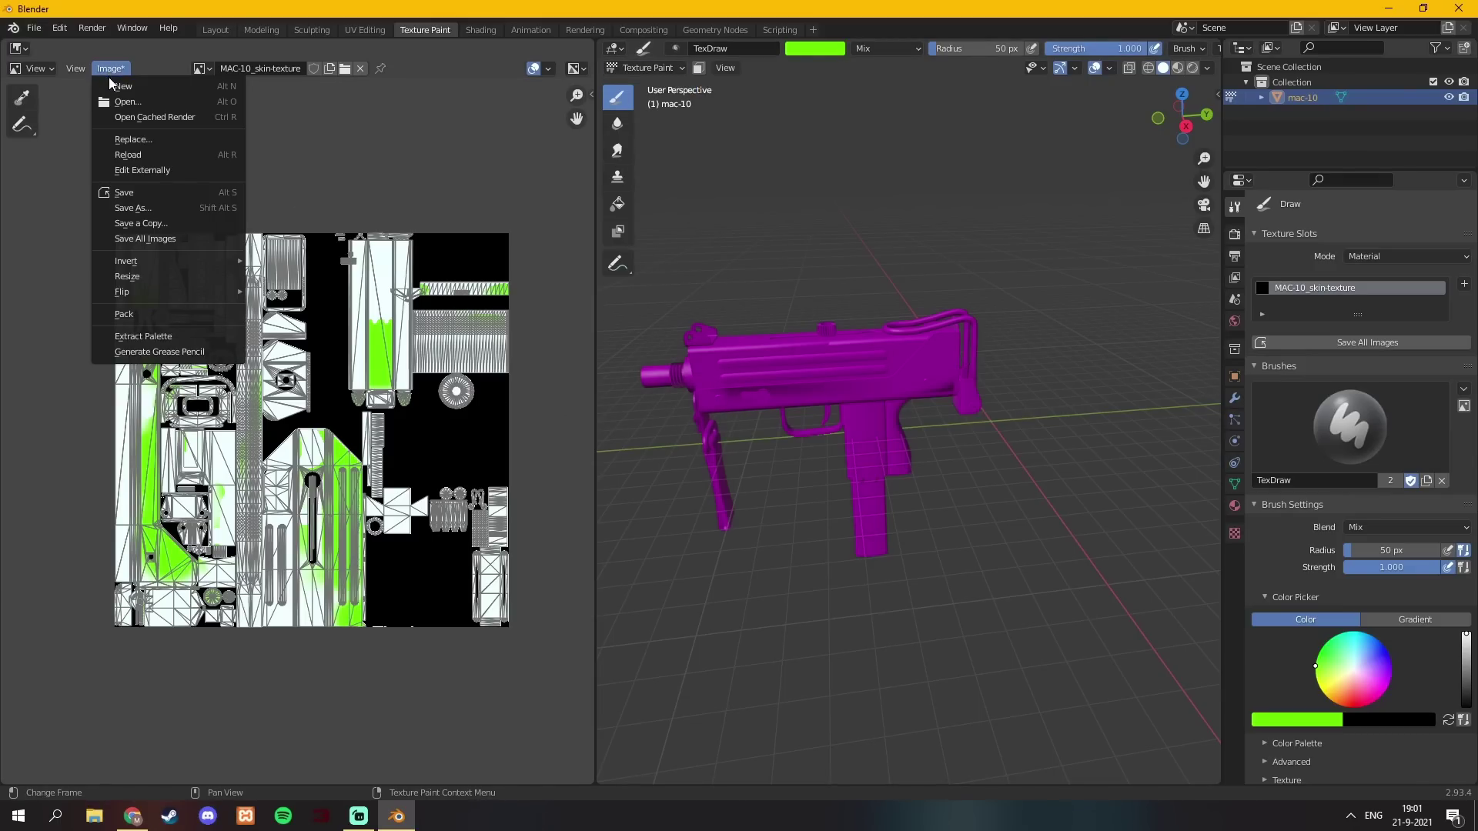
pyautogui.click(126, 194)
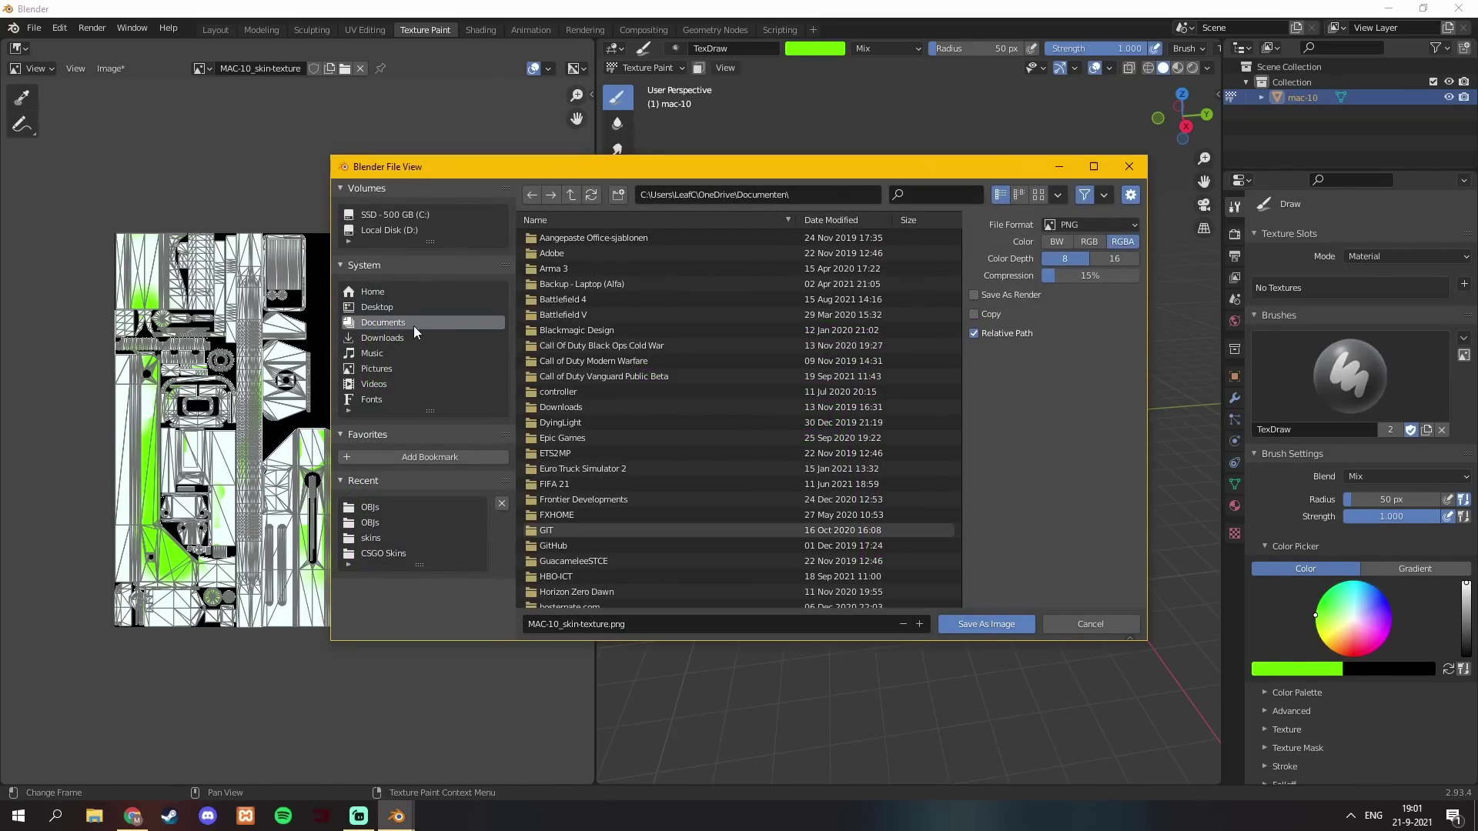
pyautogui.click(388, 307)
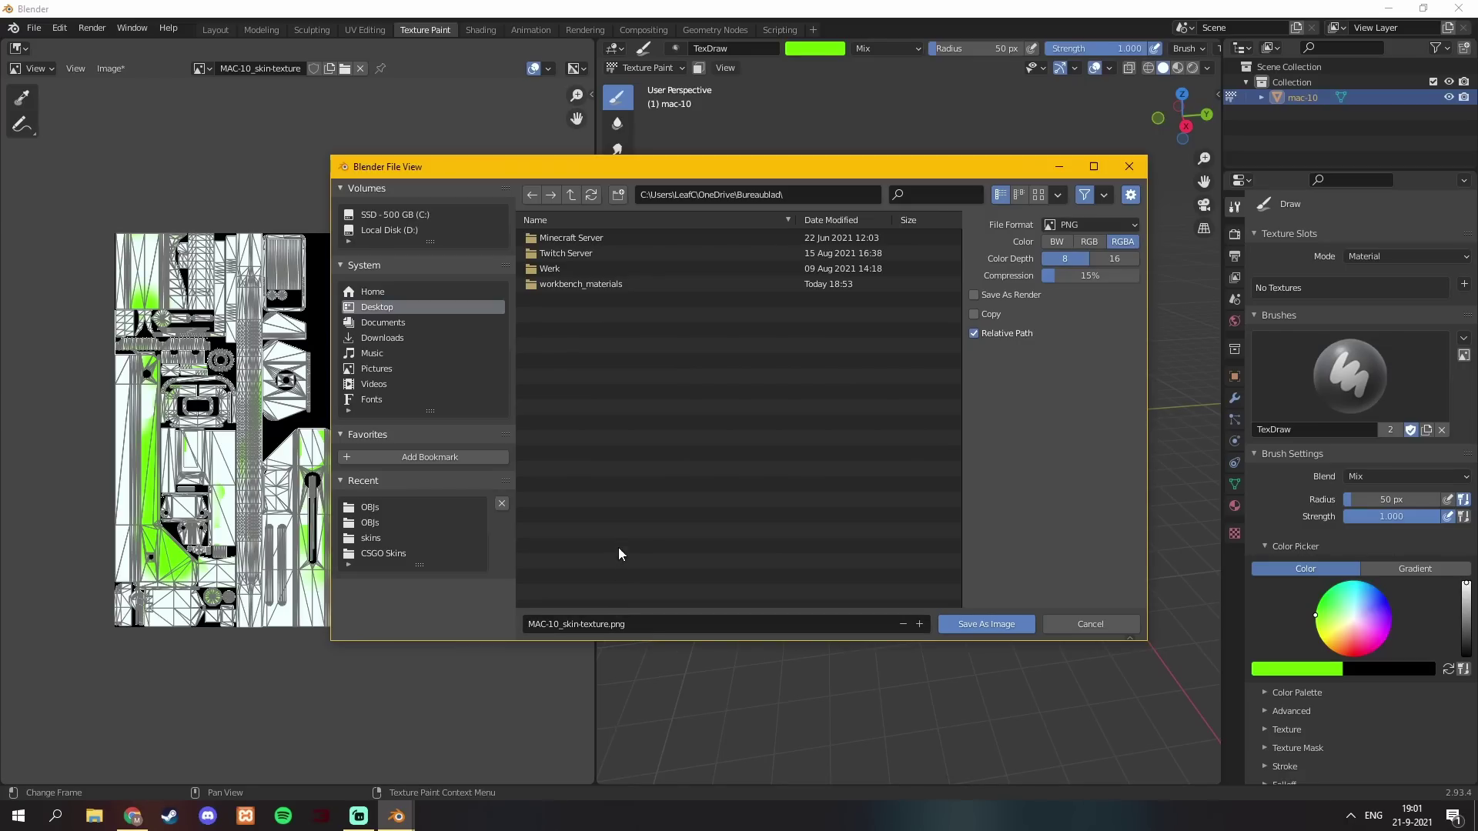
# Save the texture as a PNG, then search Google for 'vtfedit download'.
pyautogui.click(973, 624)
pyautogui.hotkey('alt', 'Tab')
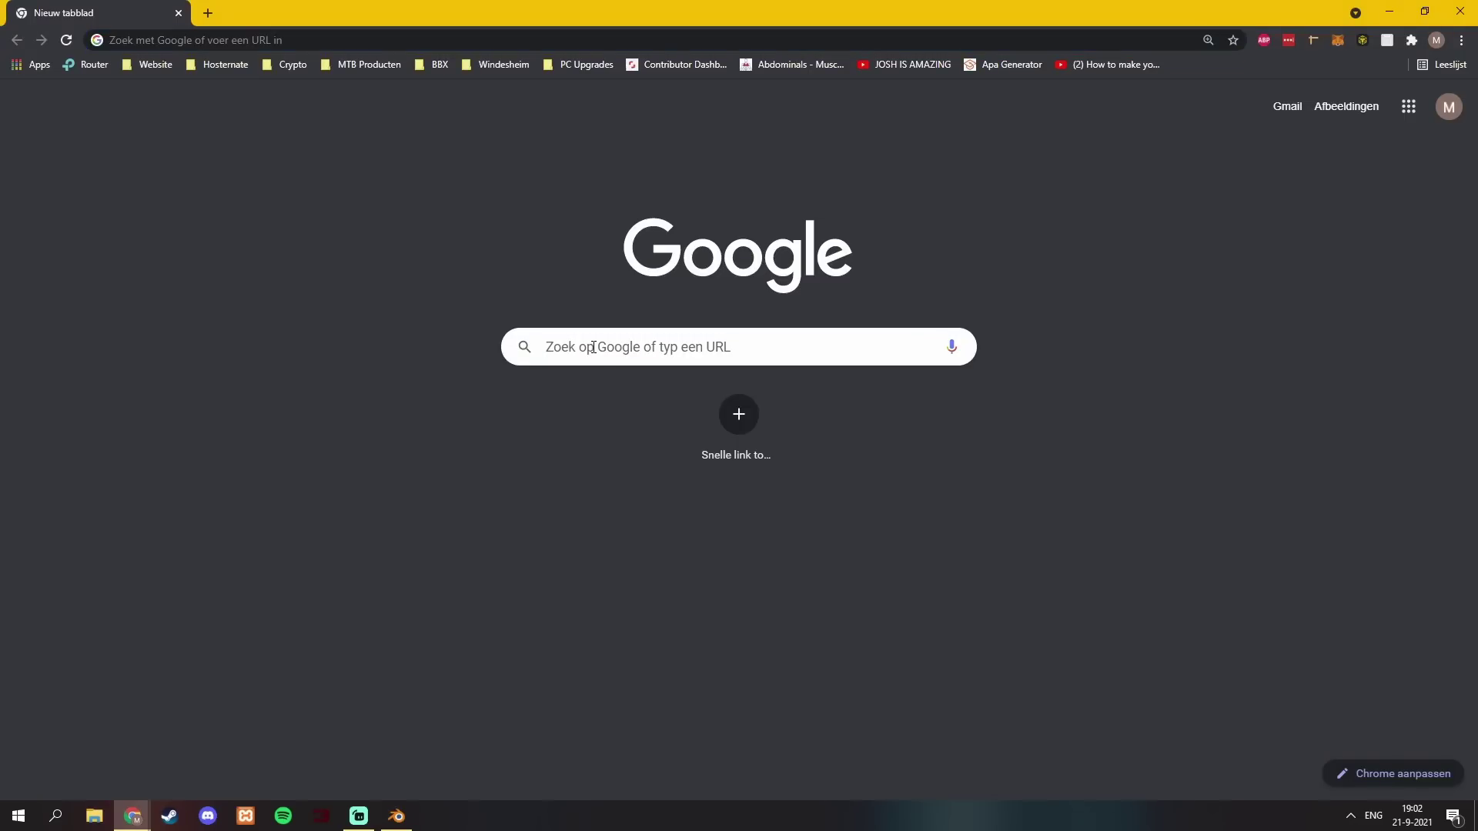
pyautogui.click(593, 347)
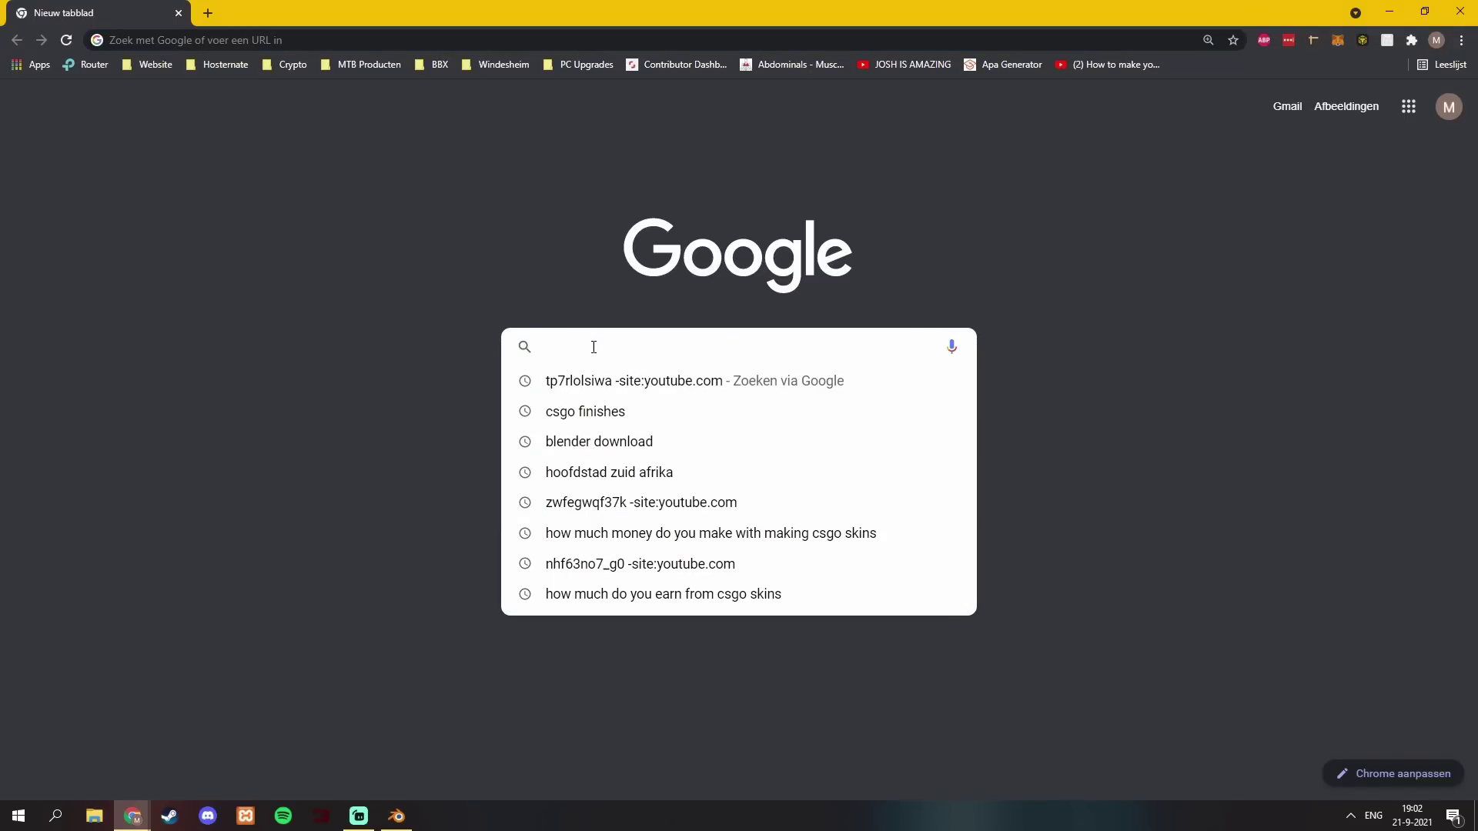
pyautogui.write('vtfedit d')
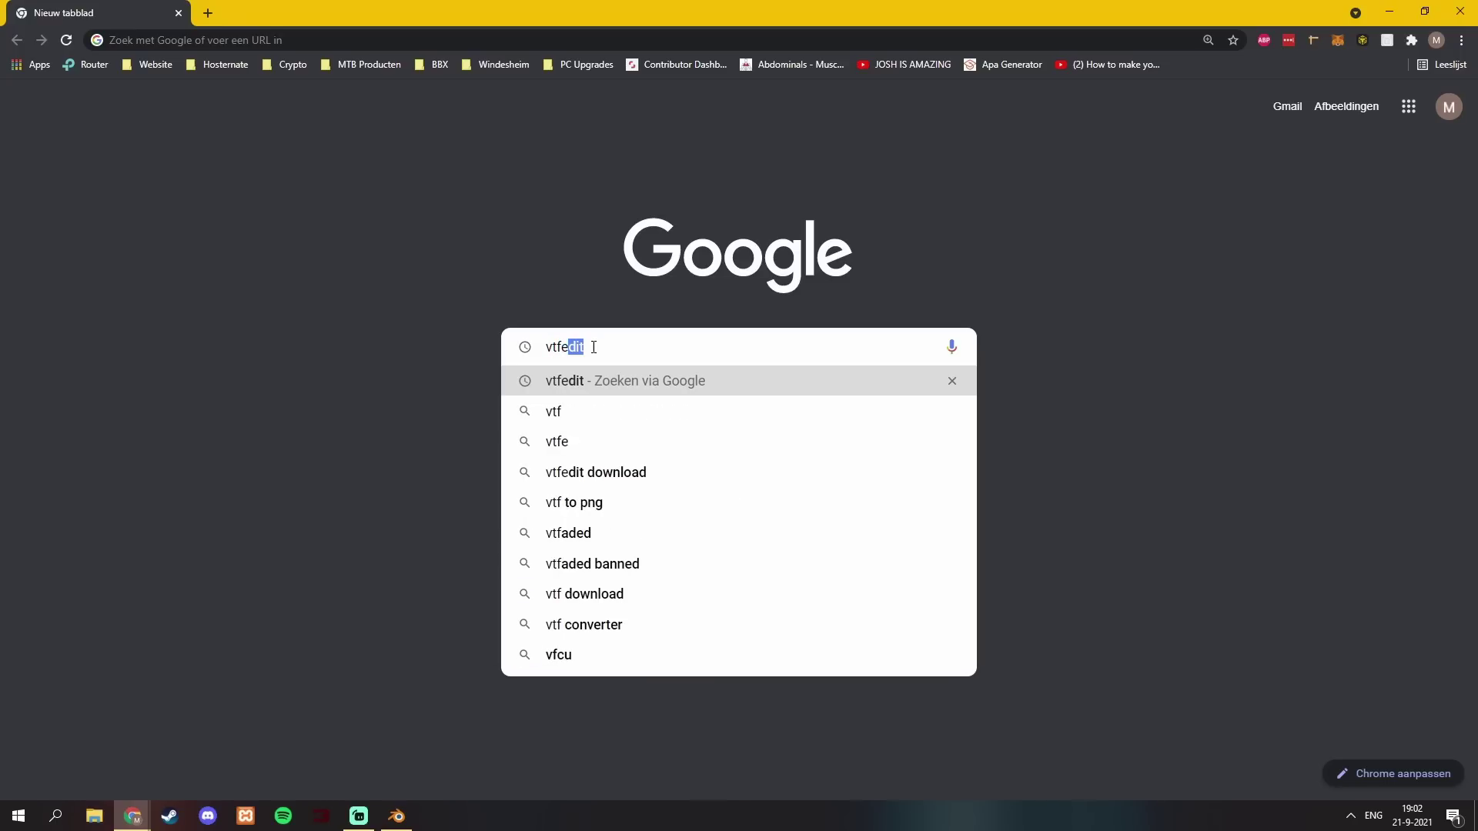
pyautogui.write('ownload')
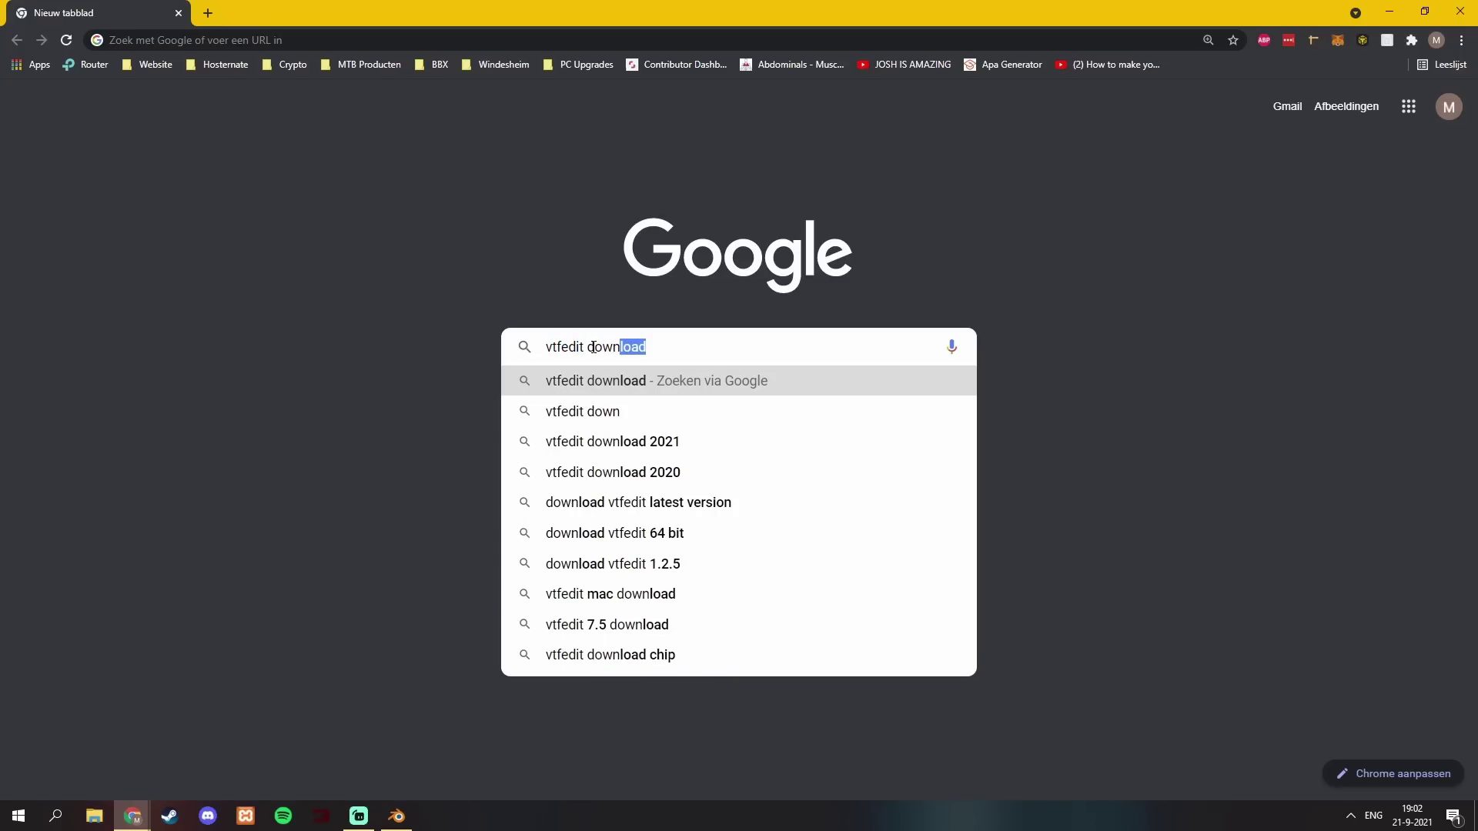
pyautogui.press('Return')
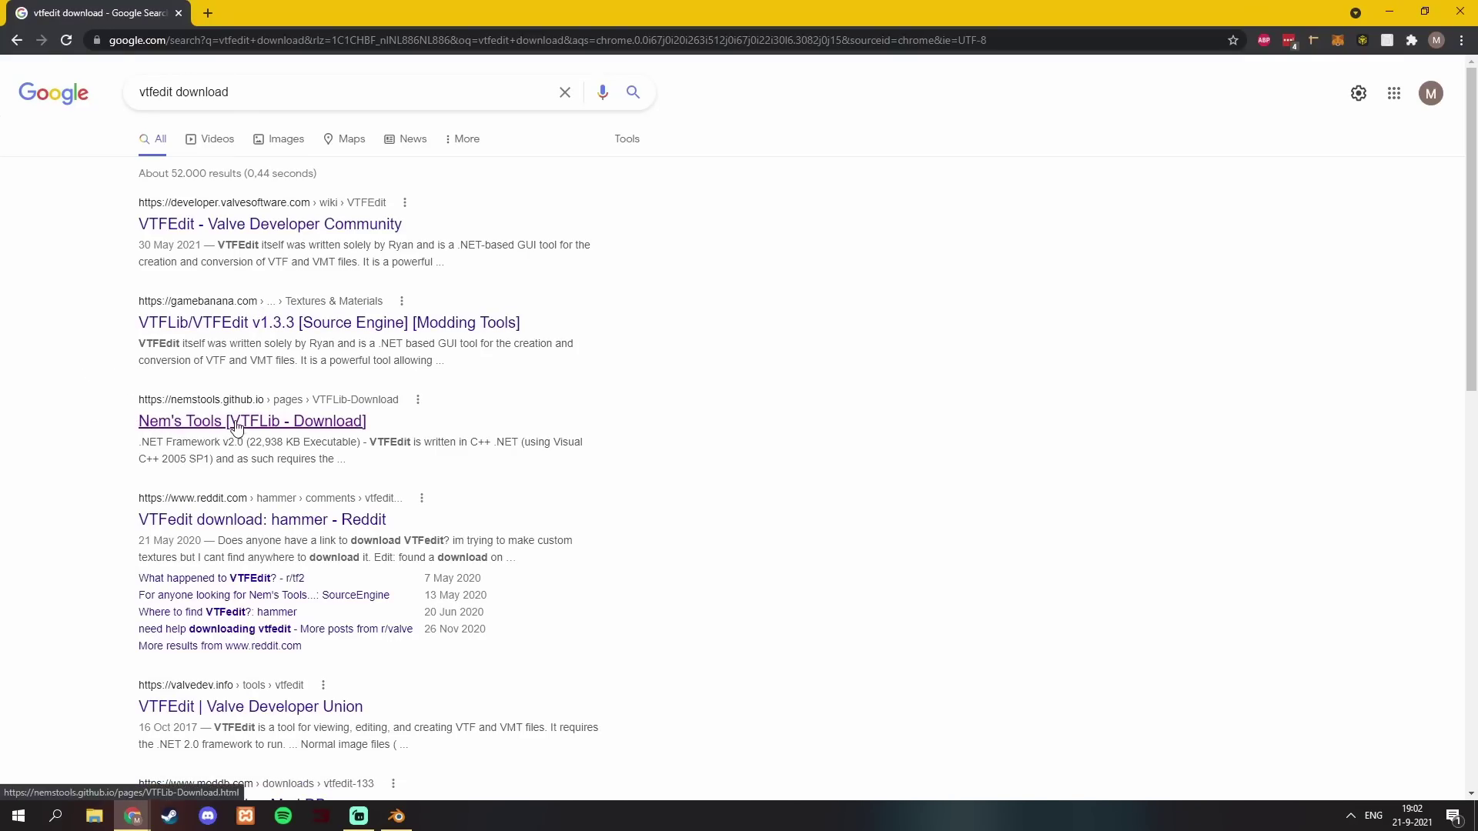
# From Nem's Tools, download the VTFEdit installer via the Web Archive, then cancel its setup.
pyautogui.click(209, 425)
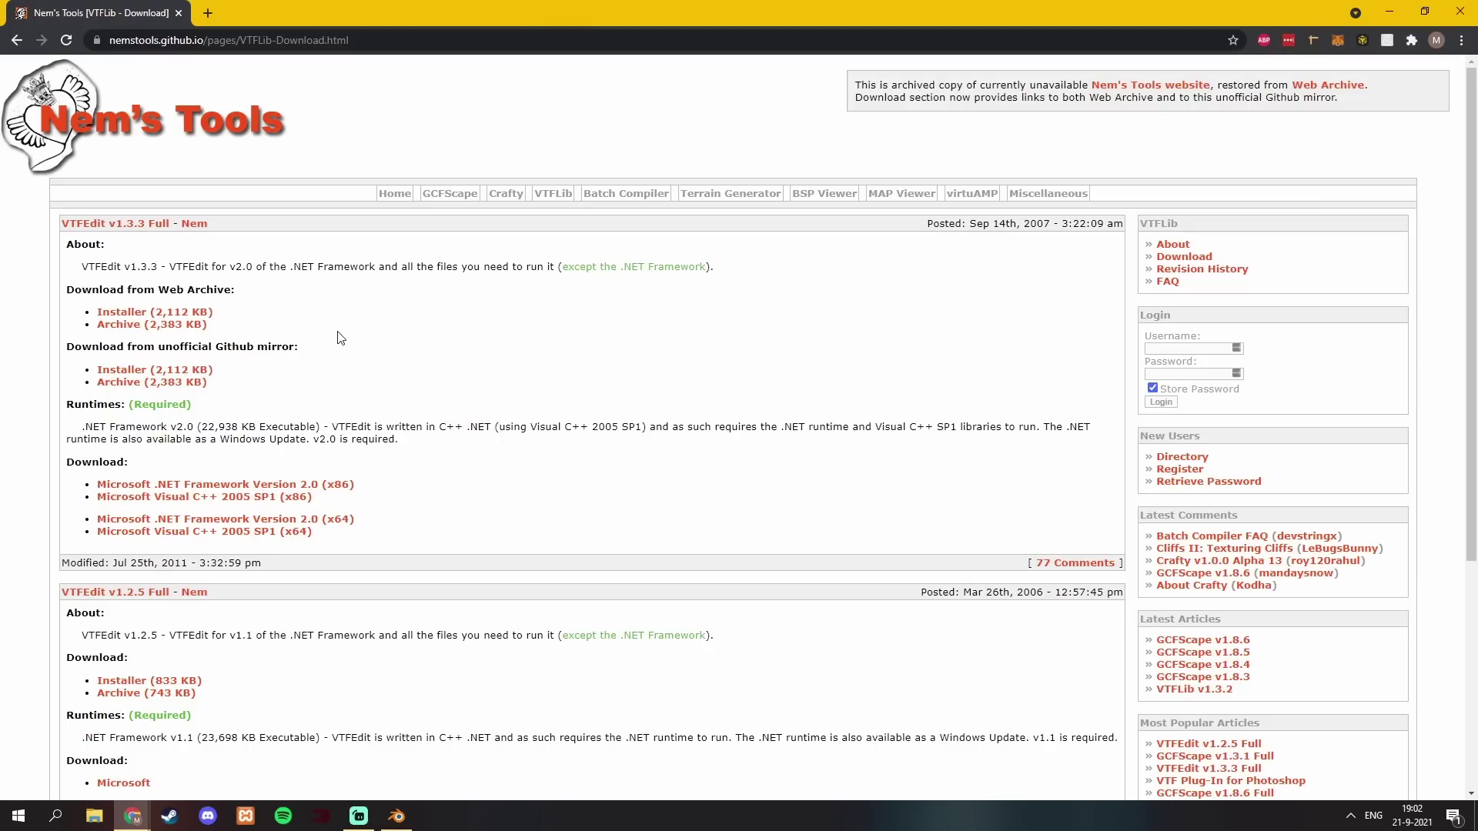
pyautogui.click(145, 314)
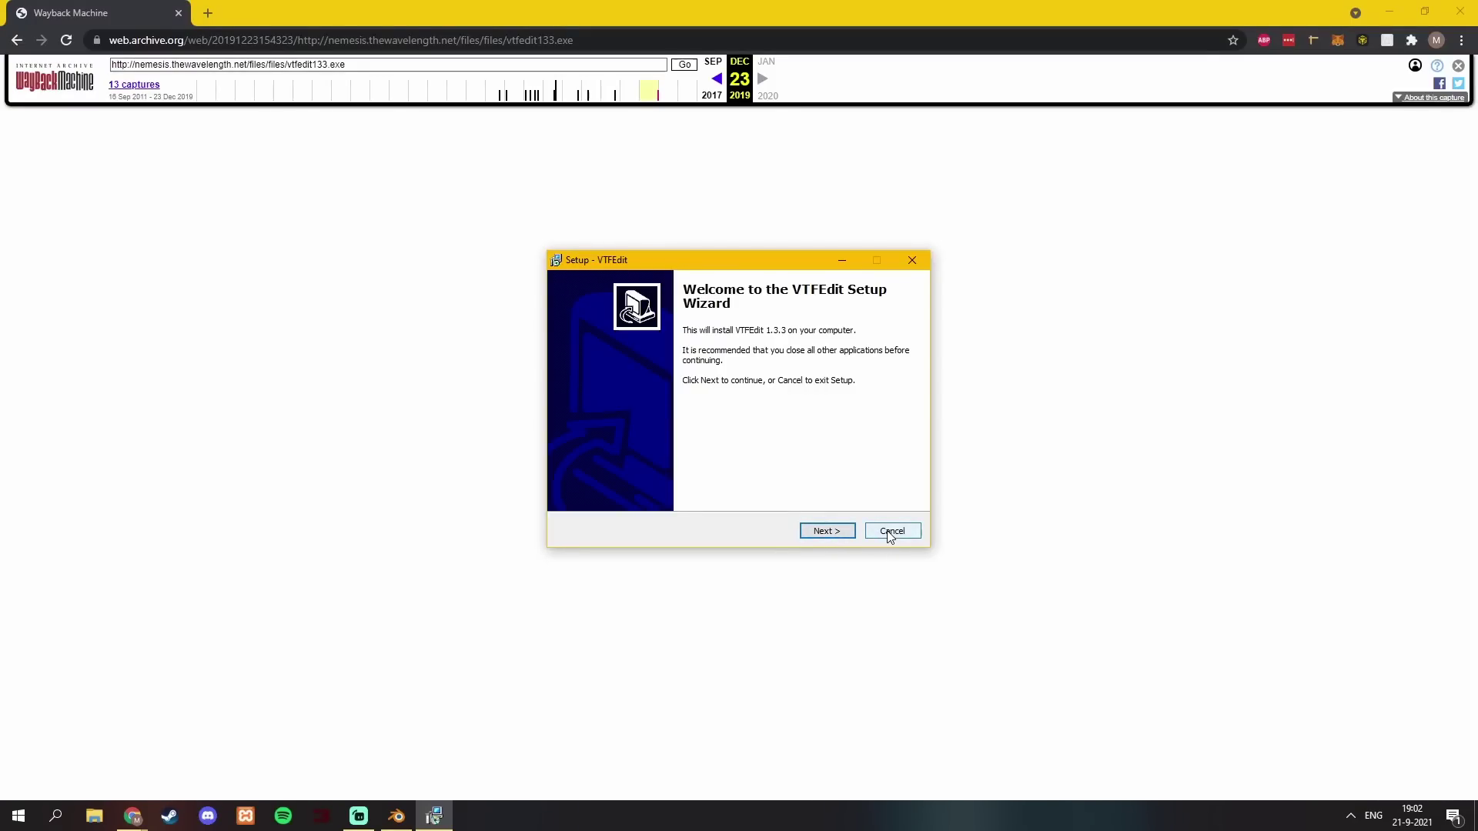
pyautogui.click(890, 533)
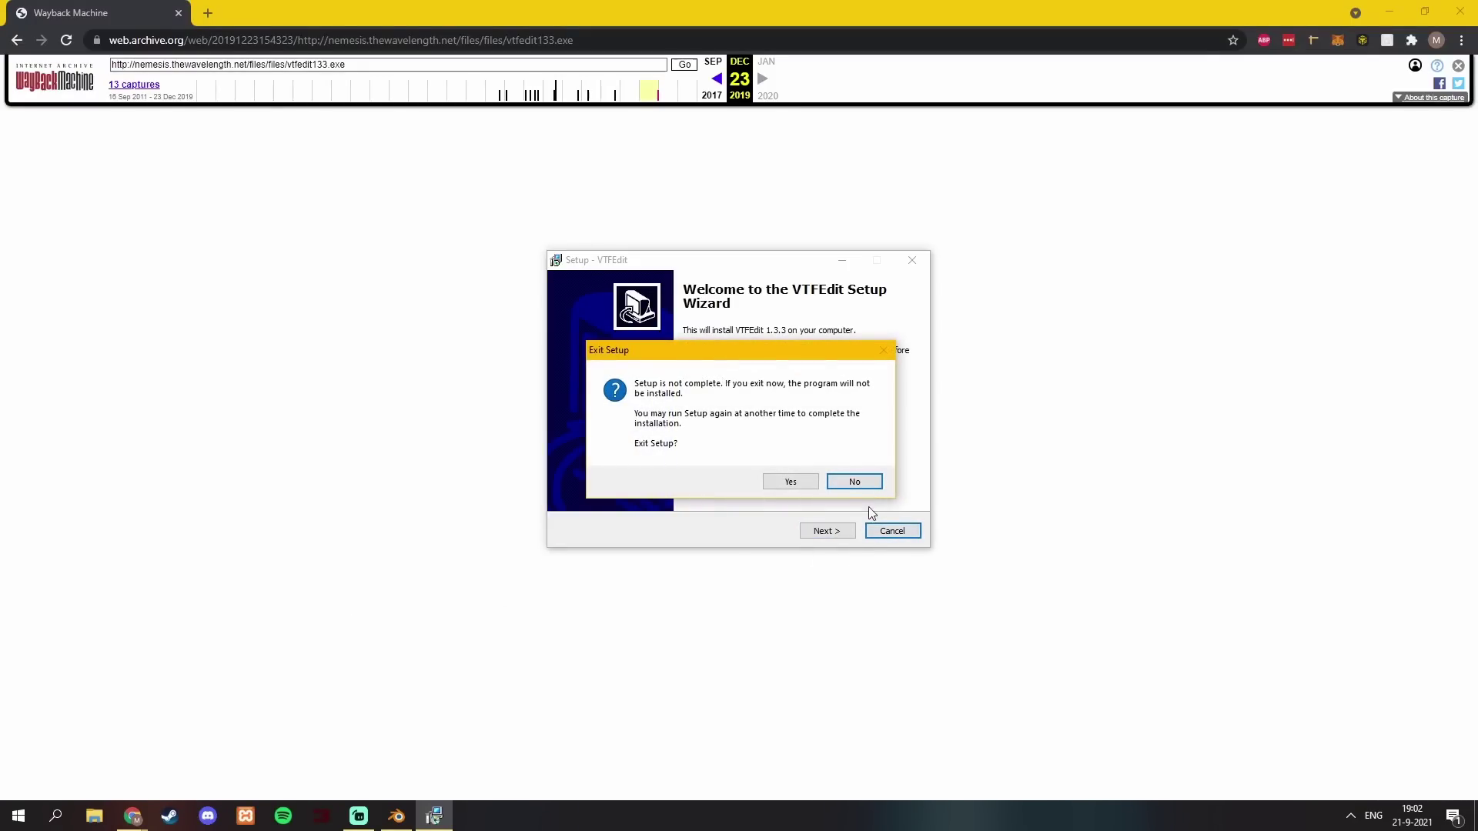
# Exit the VTFEdit setup without installing and launch VTFEdit from Windows search.
pyautogui.click(790, 481)
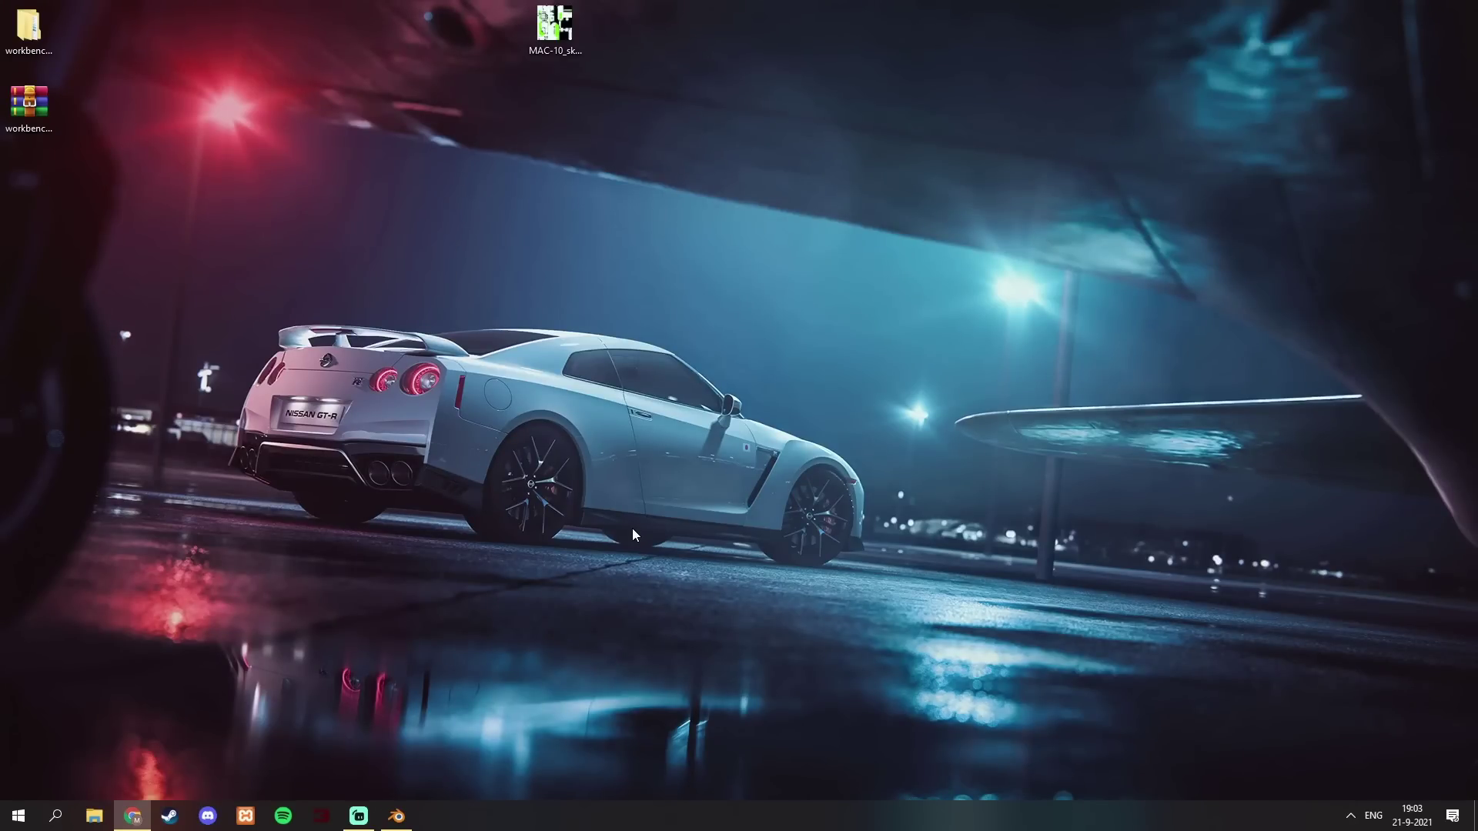
pyautogui.press('super')
pyautogui.write('vtfedit')
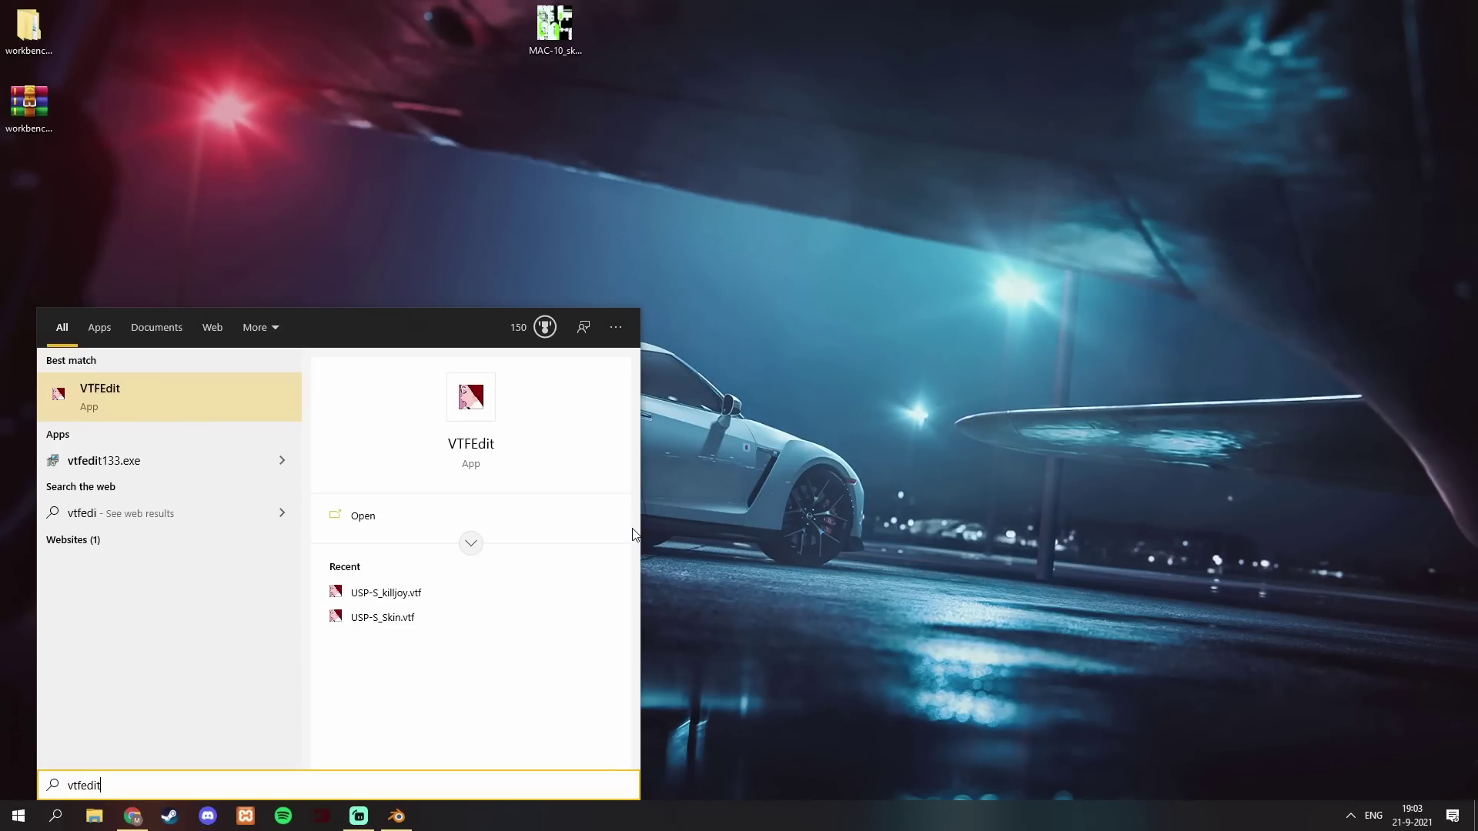
pyautogui.press('Return')
# Import MAC-10_skin-texture.png from the Desktop and look through the VTF Options tabs.
pyautogui.click(13, 25)
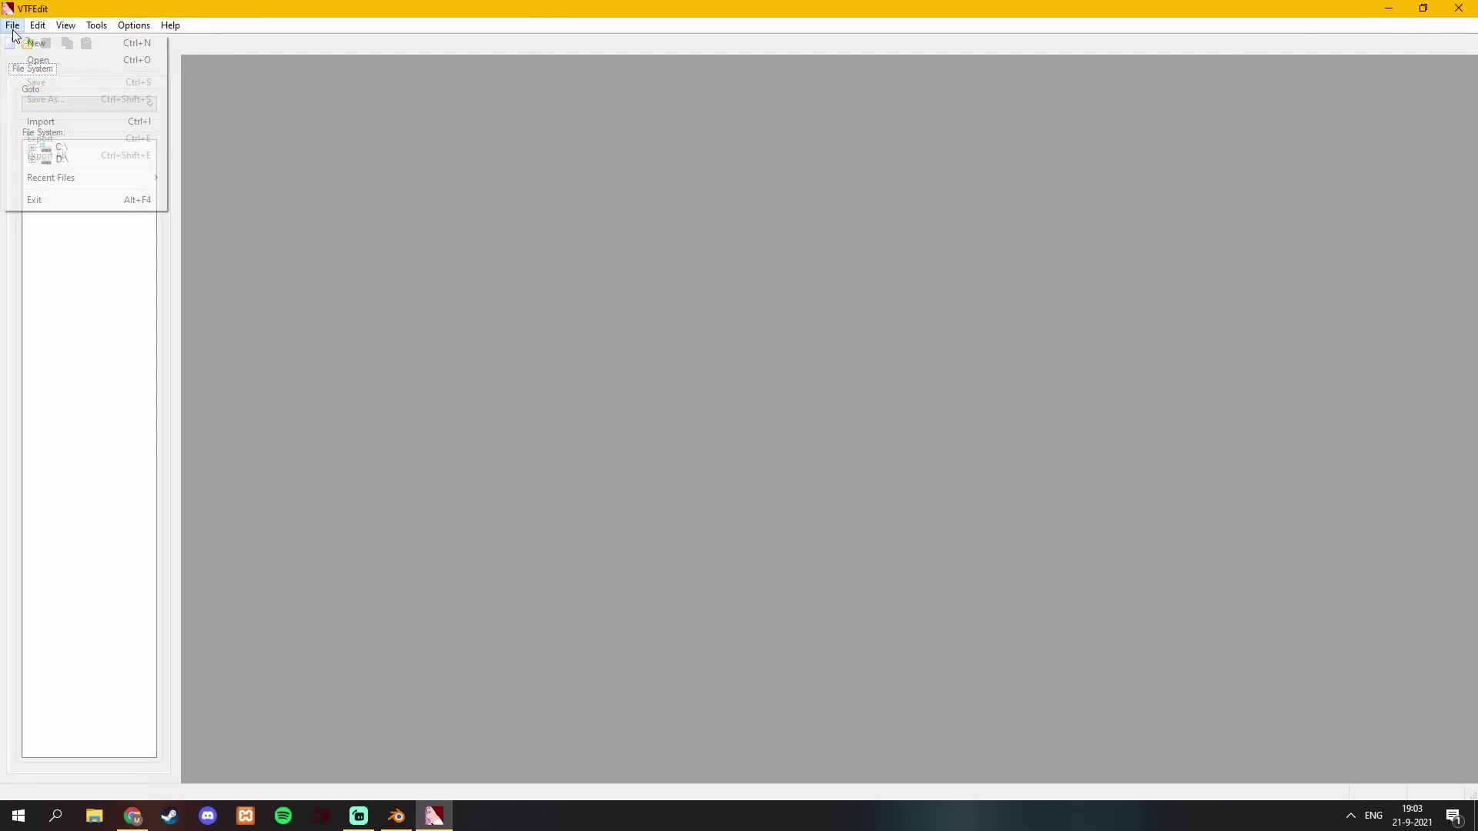
pyautogui.click(46, 123)
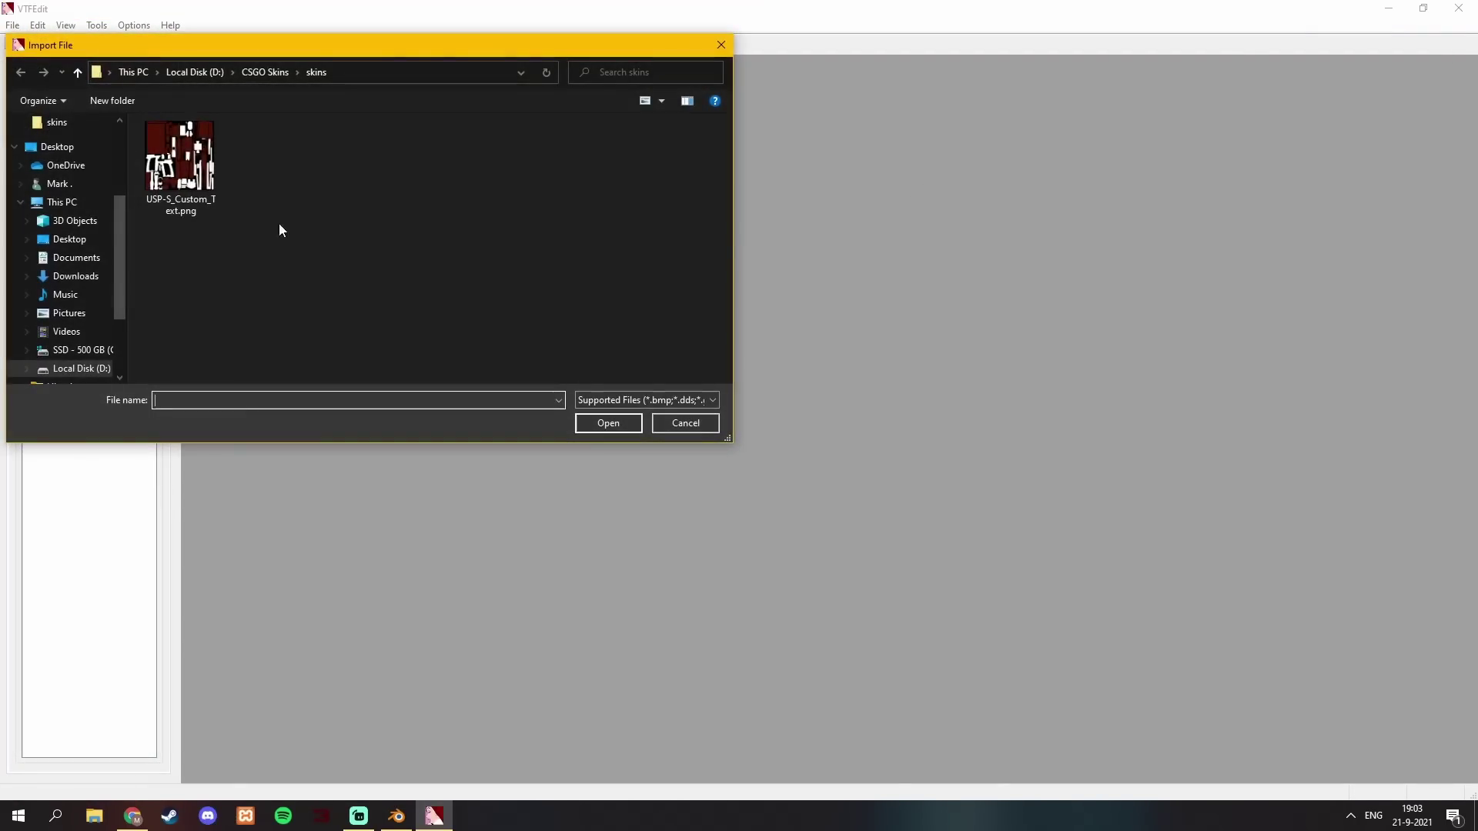
pyautogui.click(65, 239)
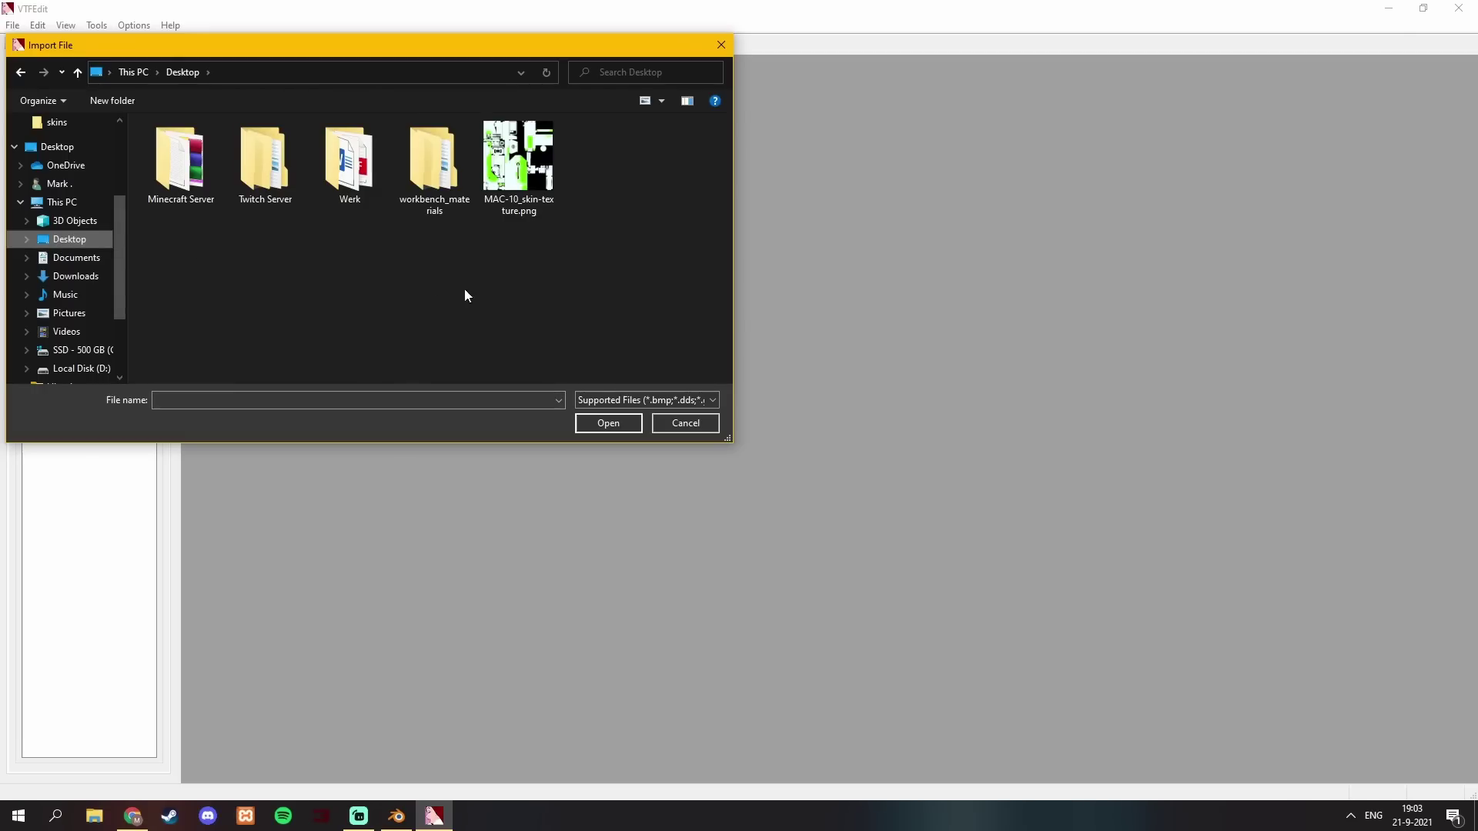
pyautogui.click(524, 196)
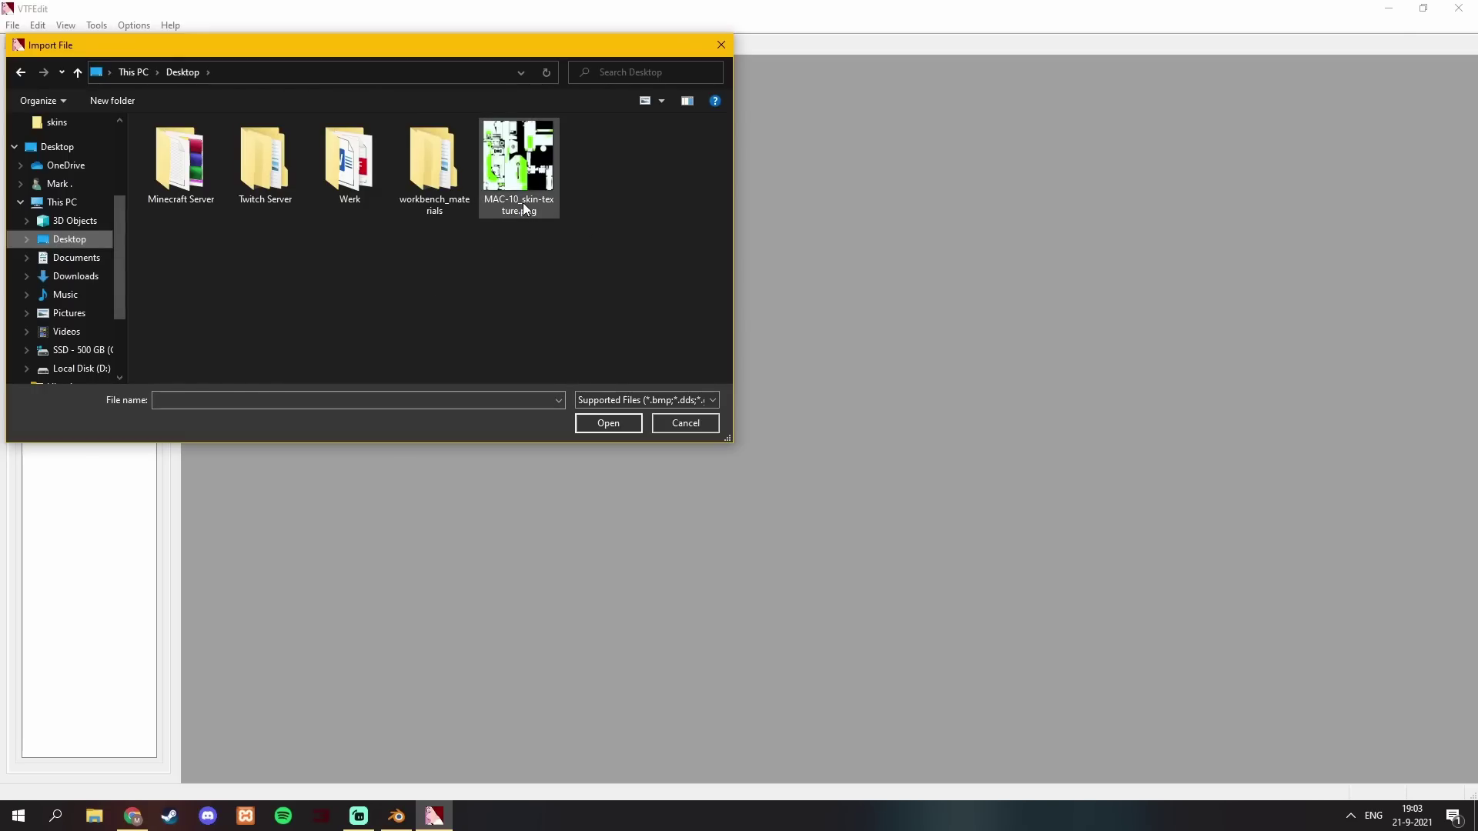
pyautogui.click(597, 425)
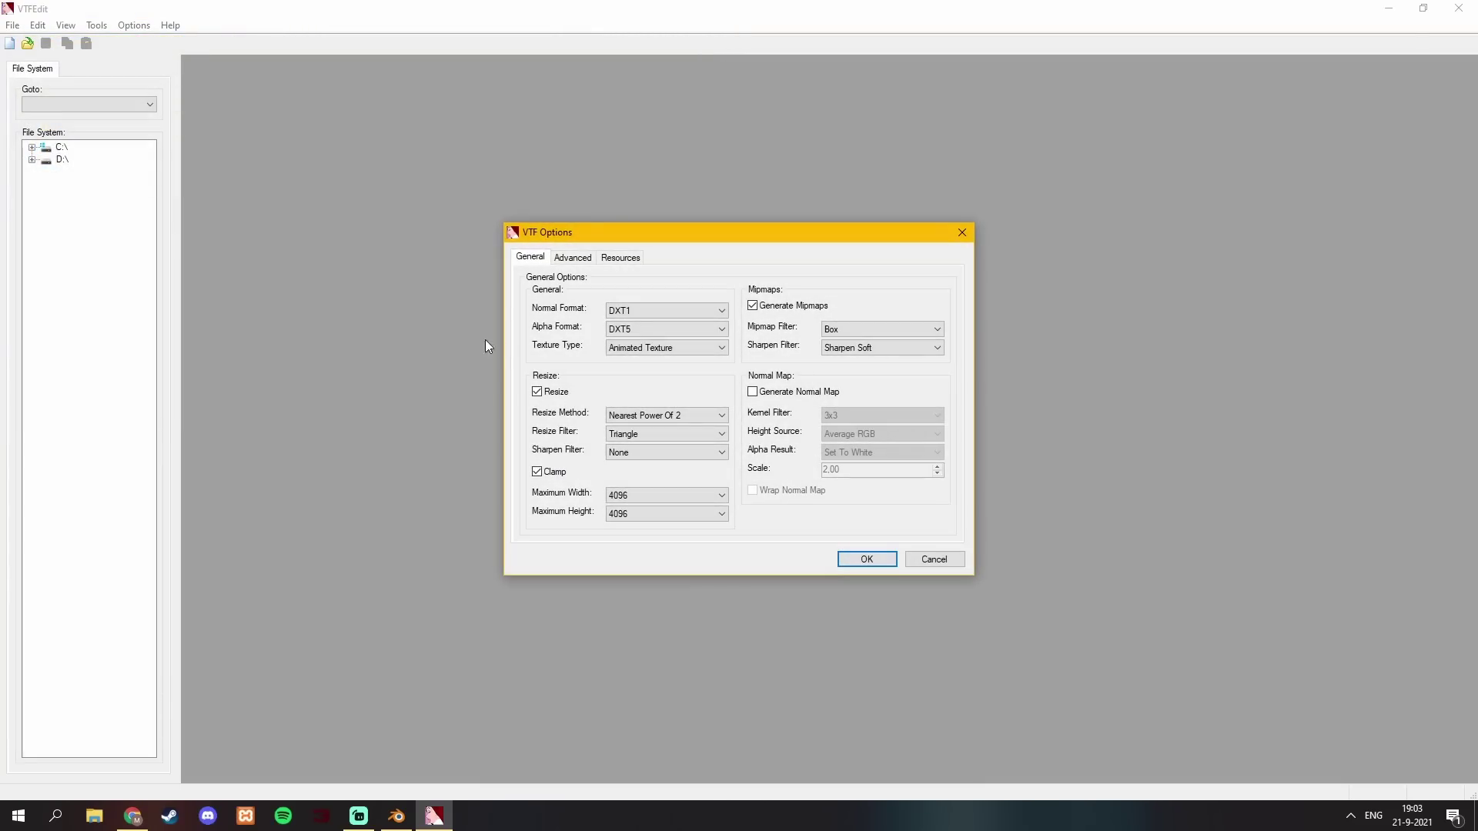
pyautogui.click(571, 258)
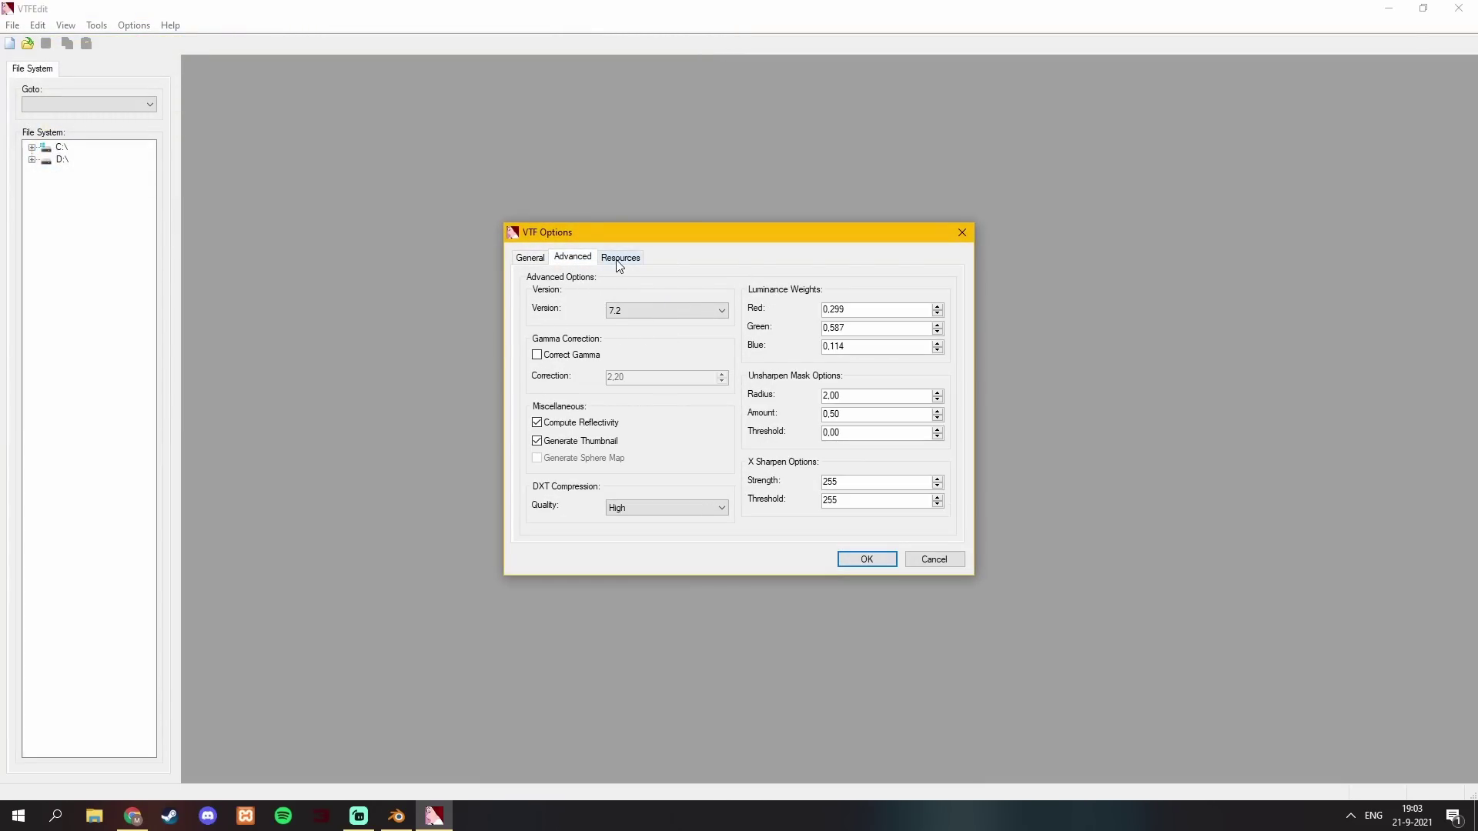
pyautogui.click(619, 258)
pyautogui.click(529, 257)
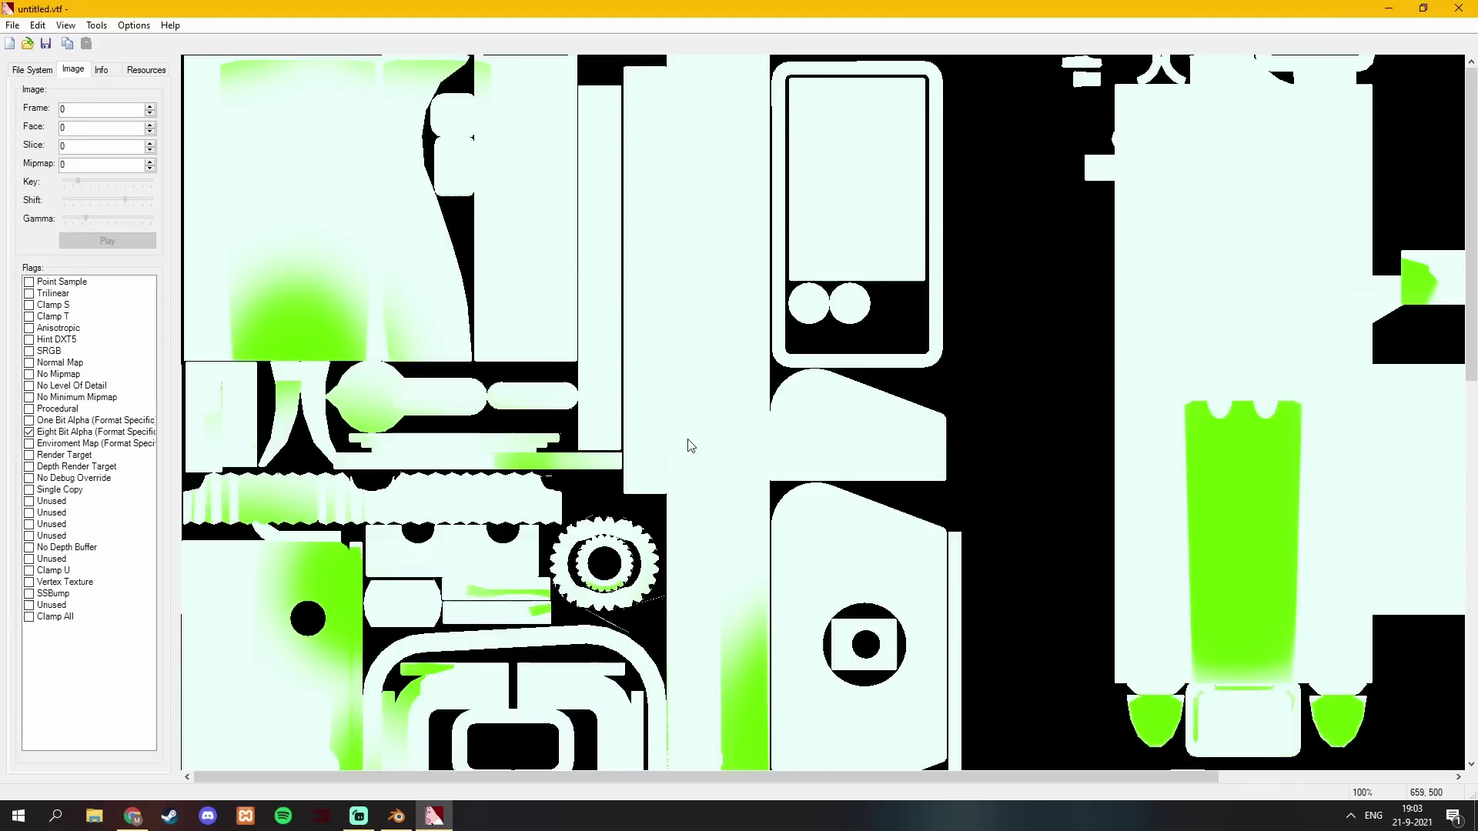
# Save the converted texture to the Desktop as mac-10.vtf and close VTFEdit.
pyautogui.scroll(-3, 831, 438)
pyautogui.scroll(3, 830, 435)
pyautogui.scroll(-9, 702, 470)
pyautogui.scroll(9, 702, 470)
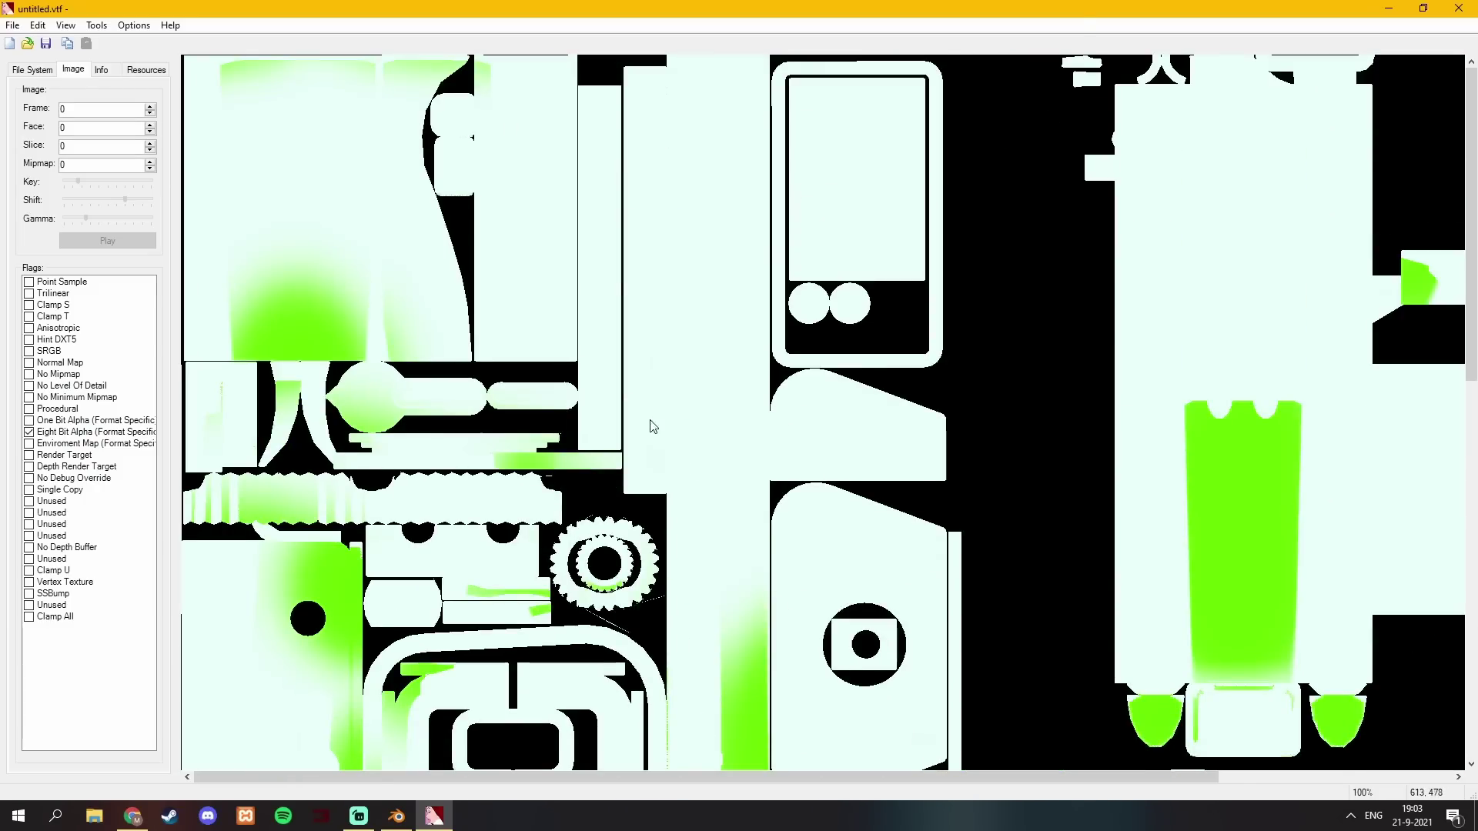
pyautogui.click(45, 44)
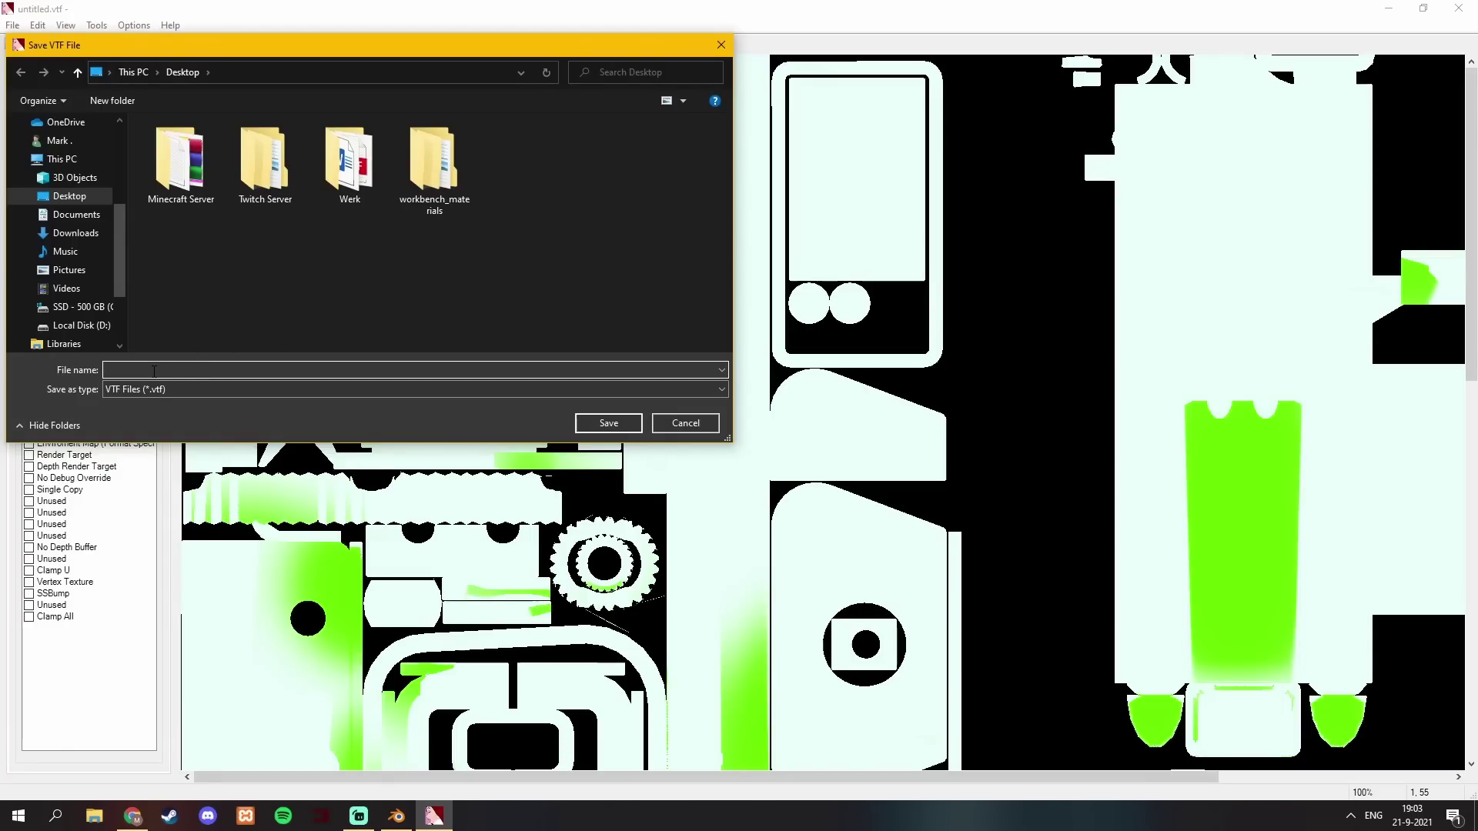
pyautogui.write('mac-10')
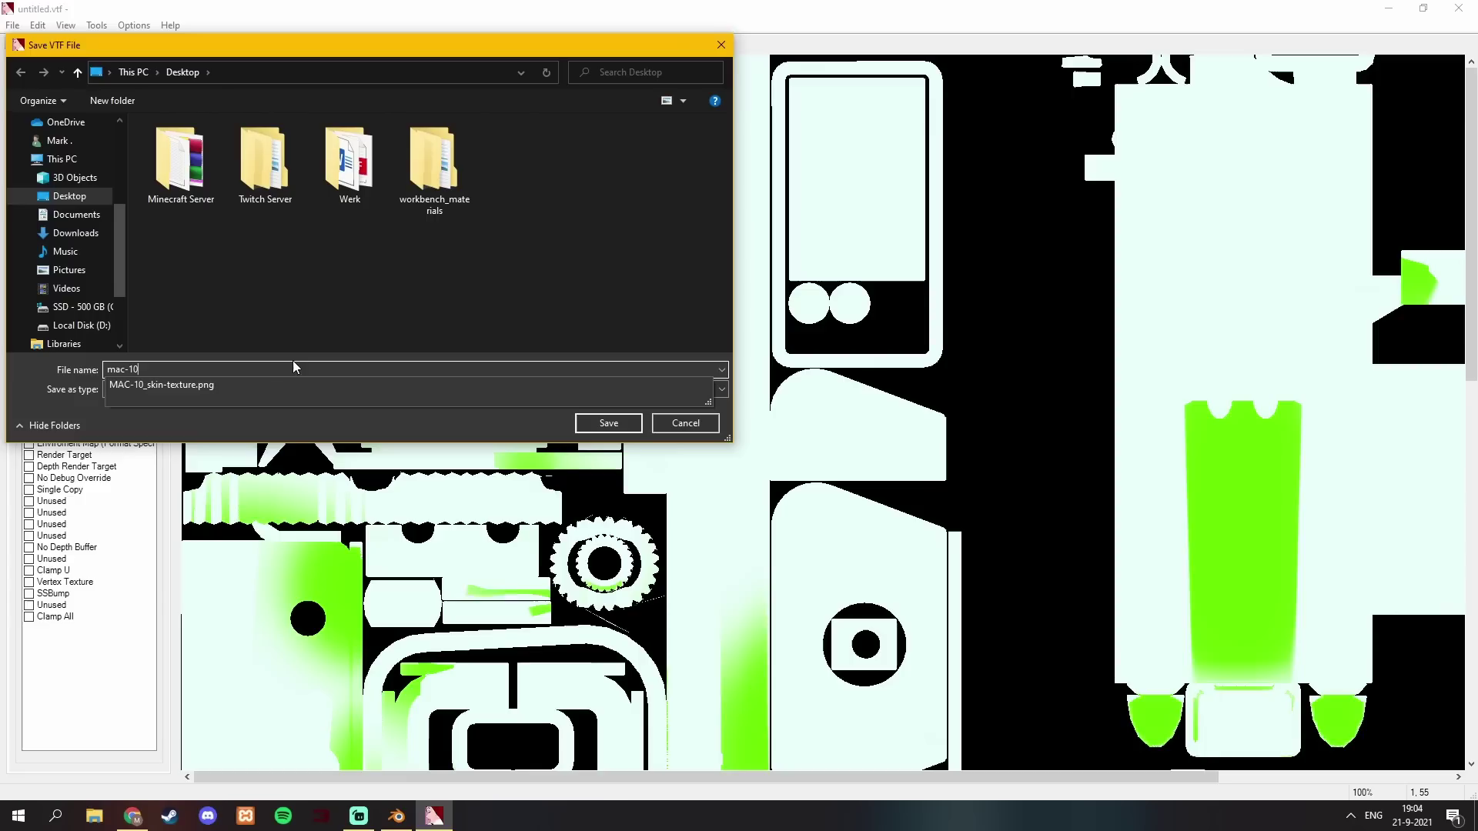
pyautogui.click(250, 433)
pyautogui.click(607, 423)
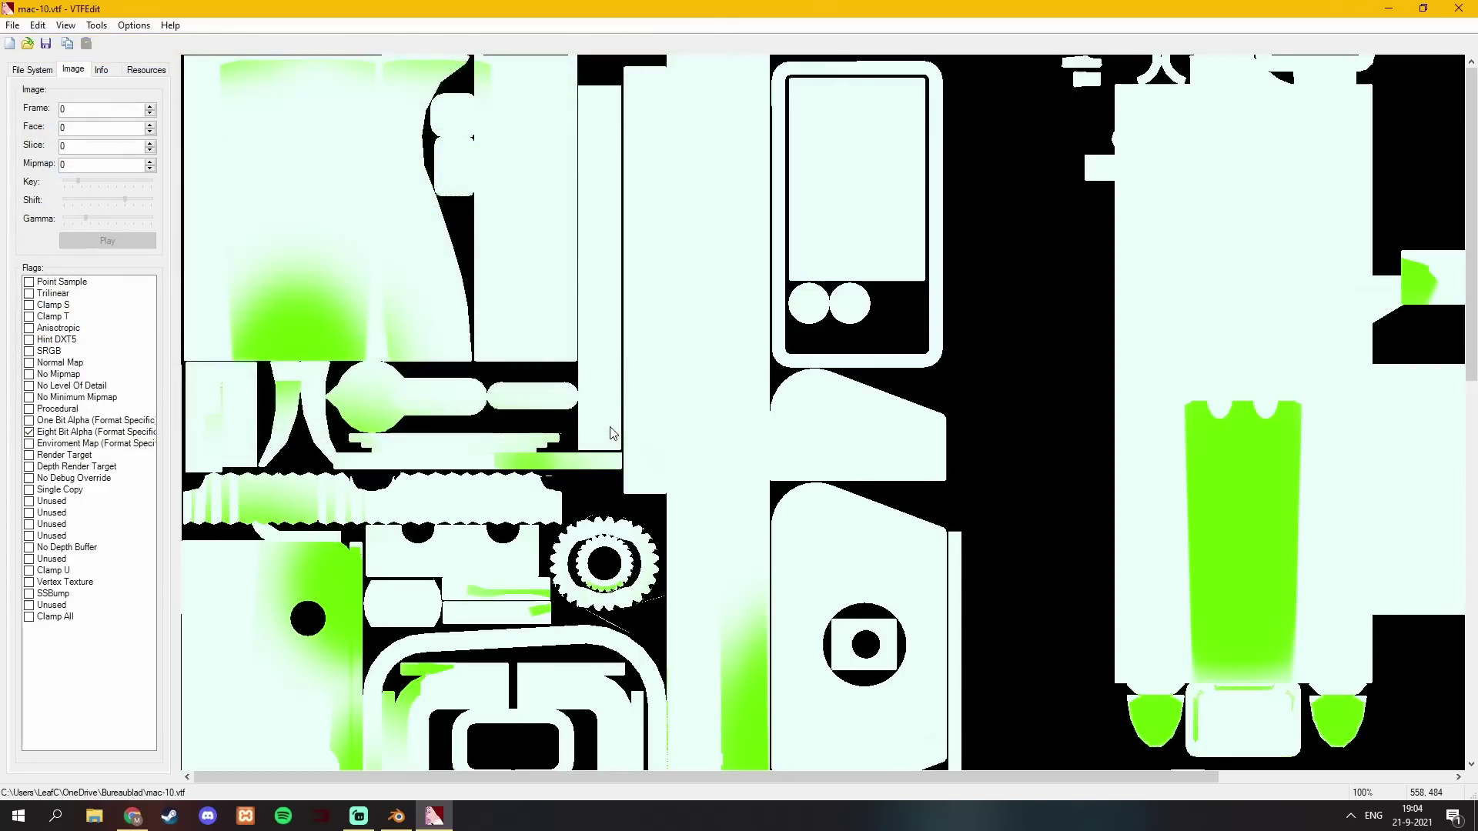
pyautogui.click(1458, 8)
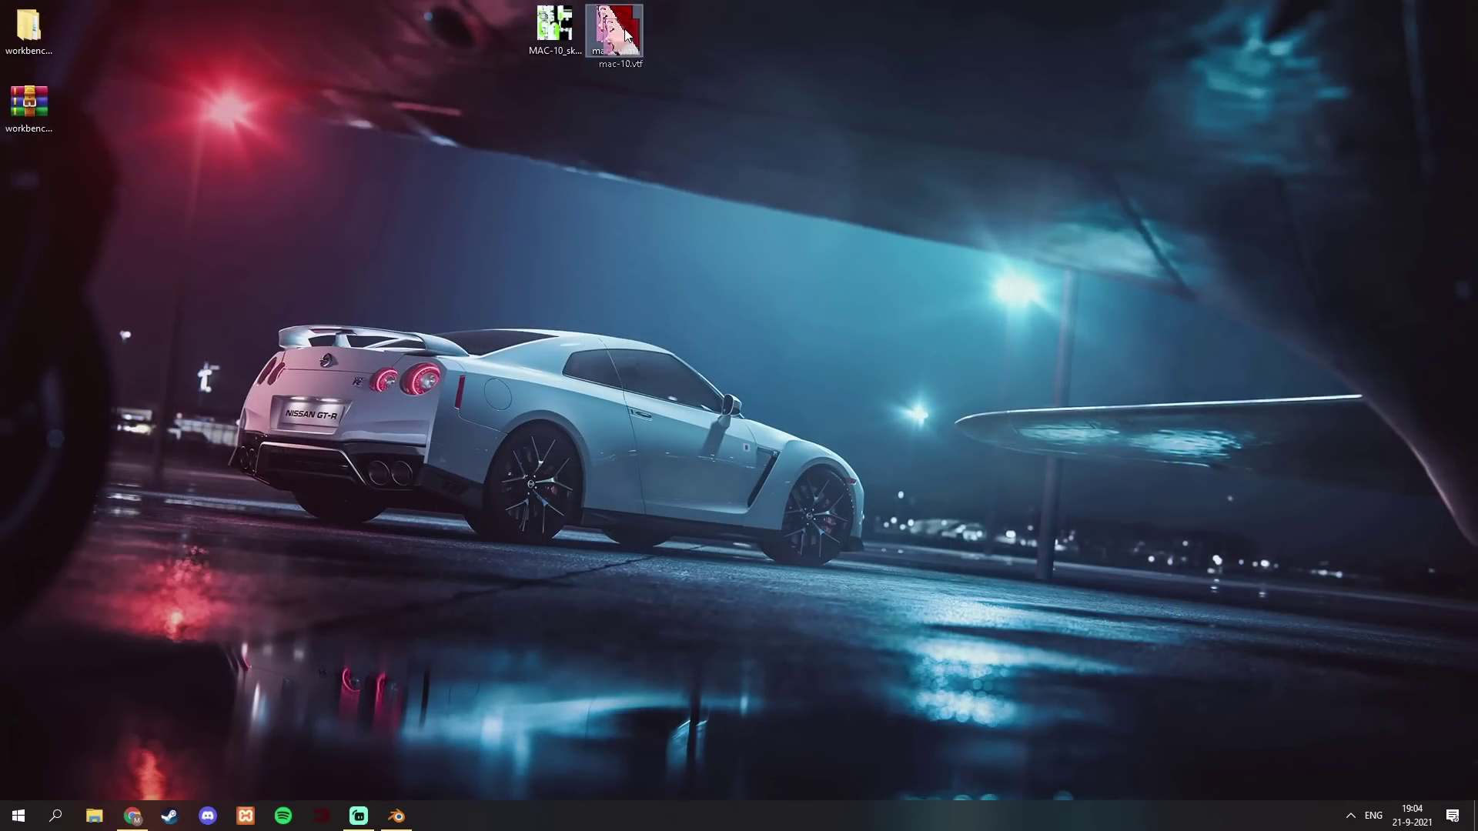
# In Game Settings, set Enable Developer Console to Yes.
pyautogui.moveTo(613, 27); pyautogui.dragTo(714, 55)
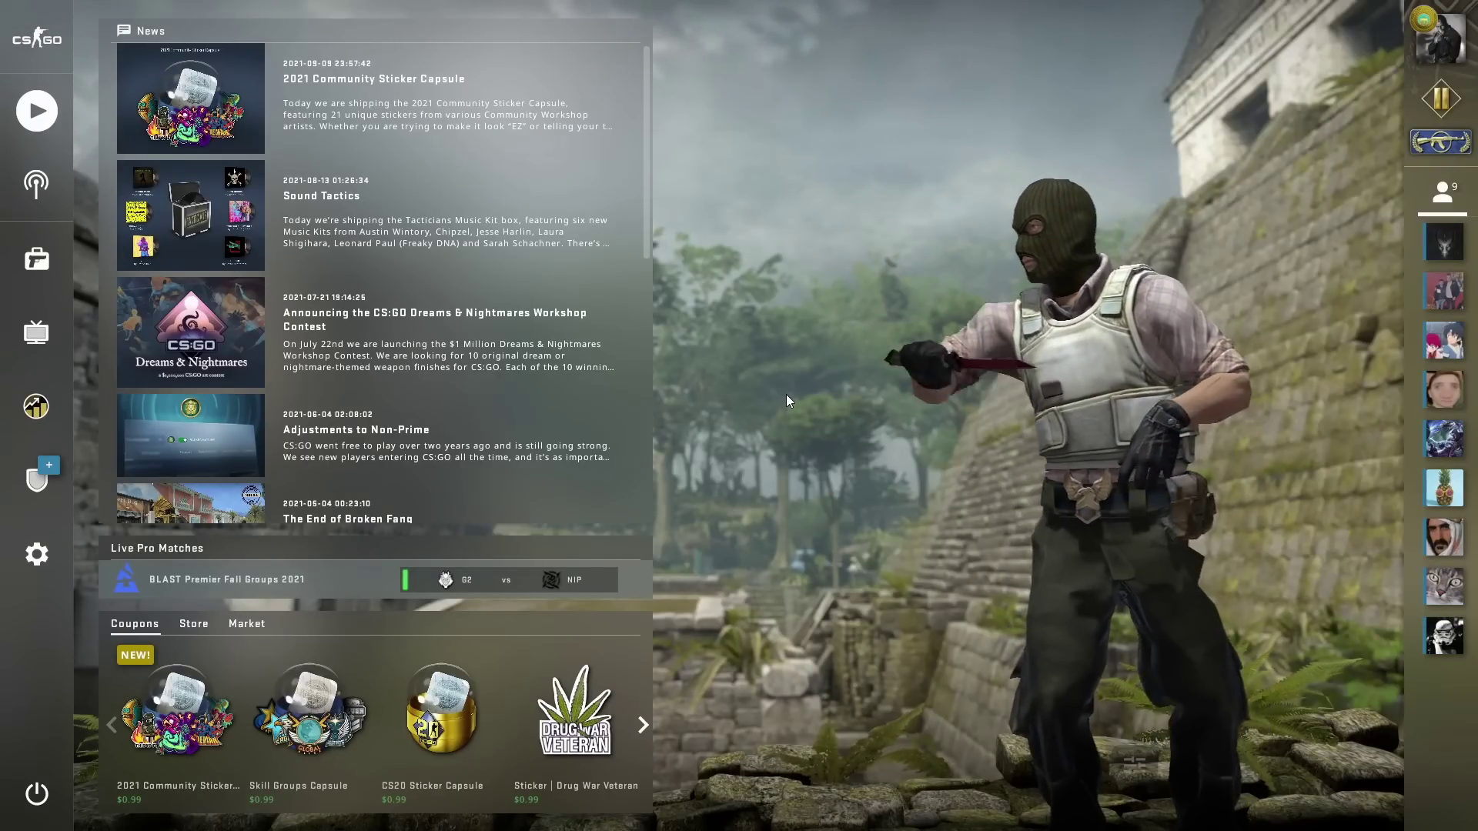
pyautogui.click(28, 556)
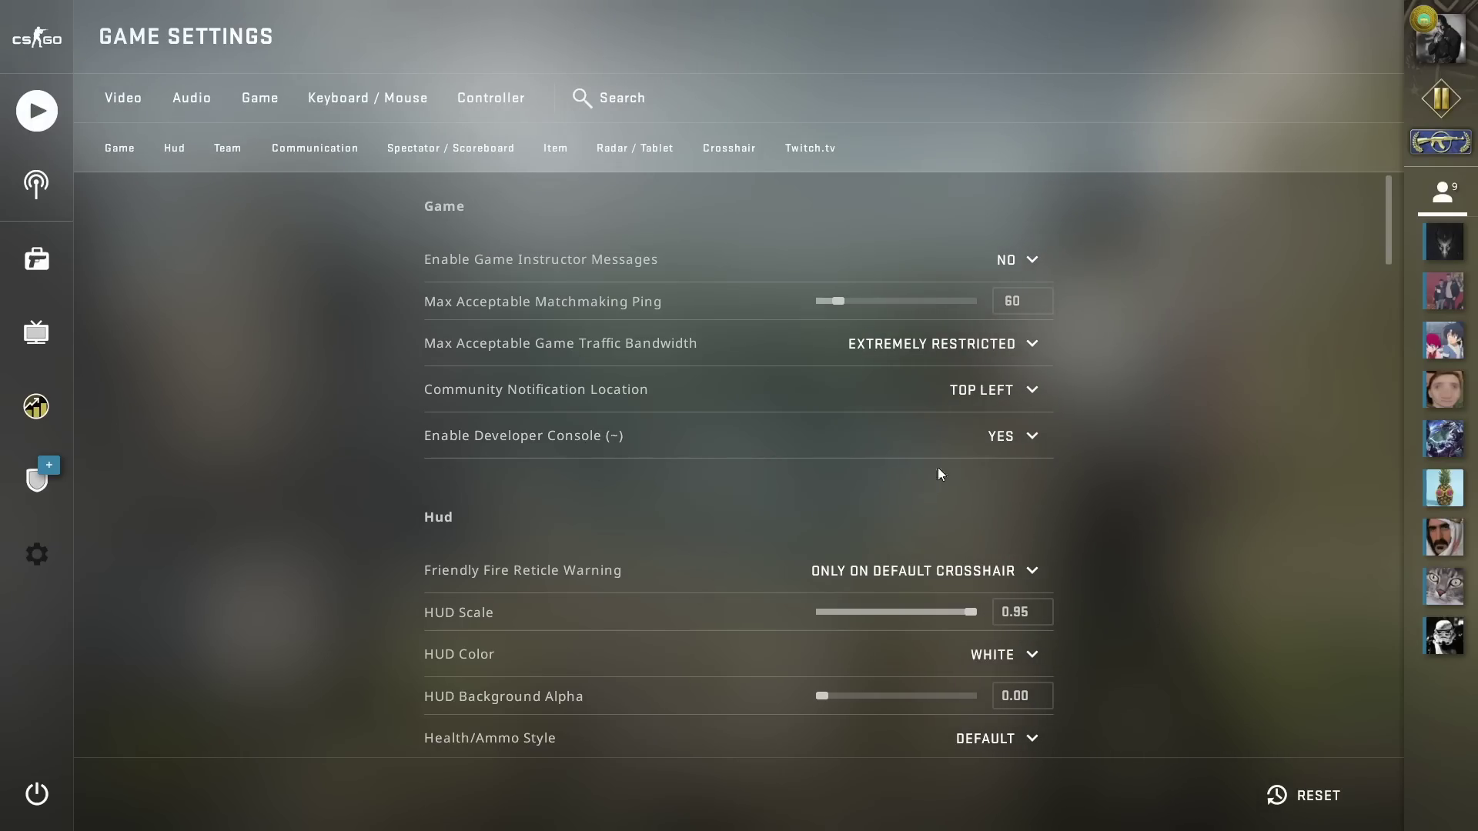
pyautogui.click(1004, 440)
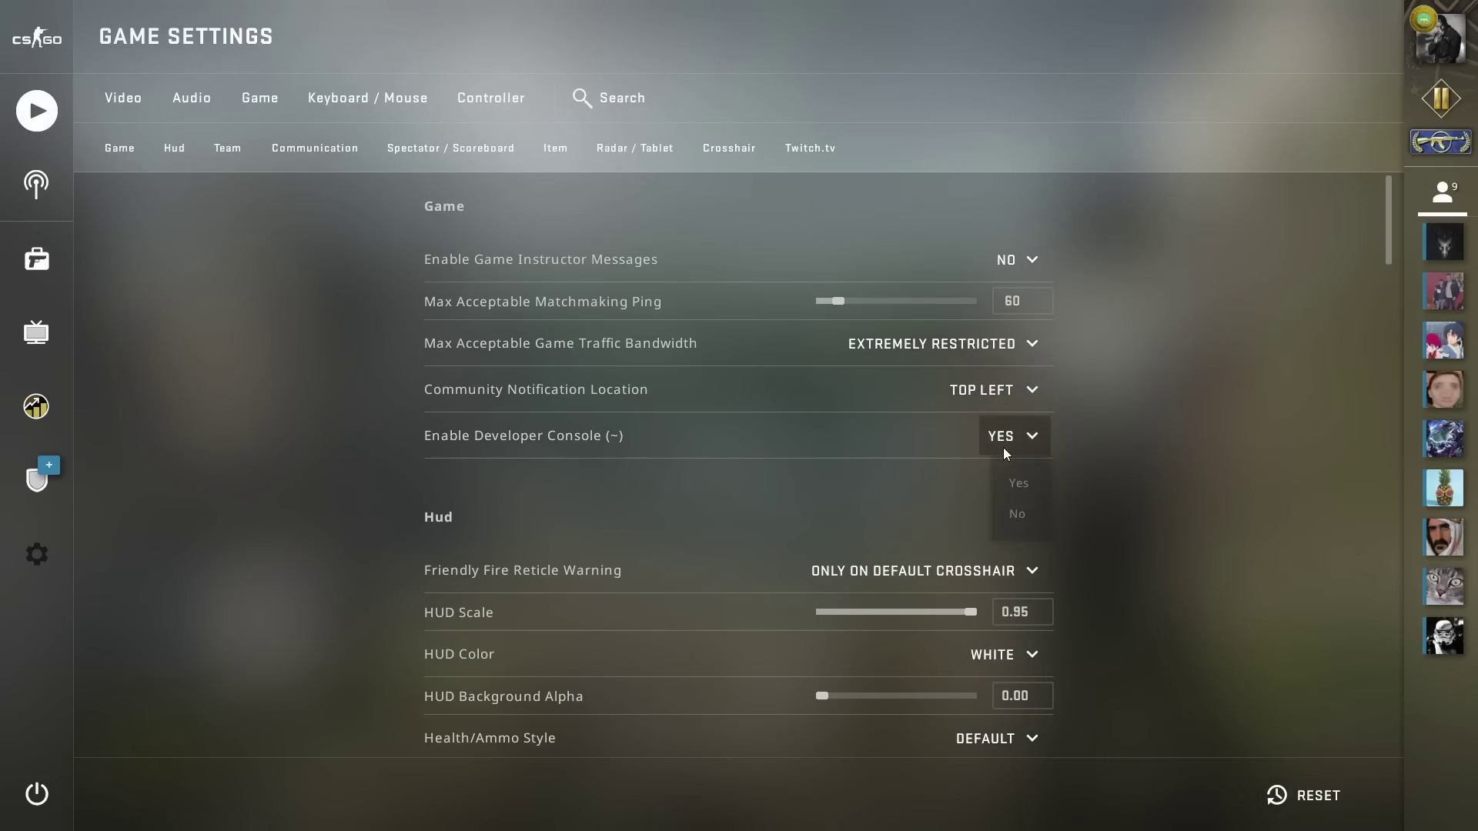
pyautogui.click(1019, 484)
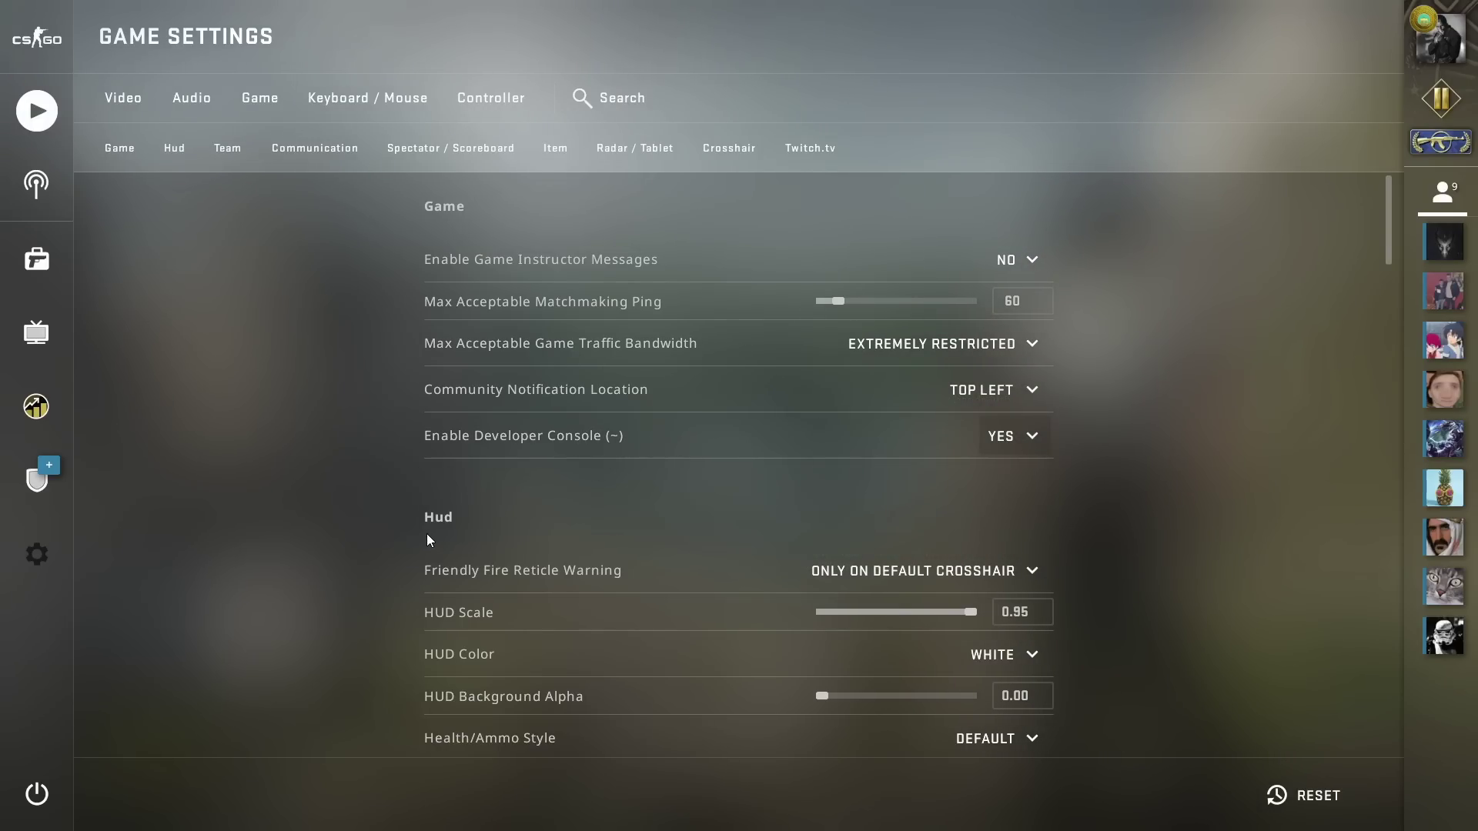
# Run workshop_workbench from the developer console.
pyautogui.press('`')
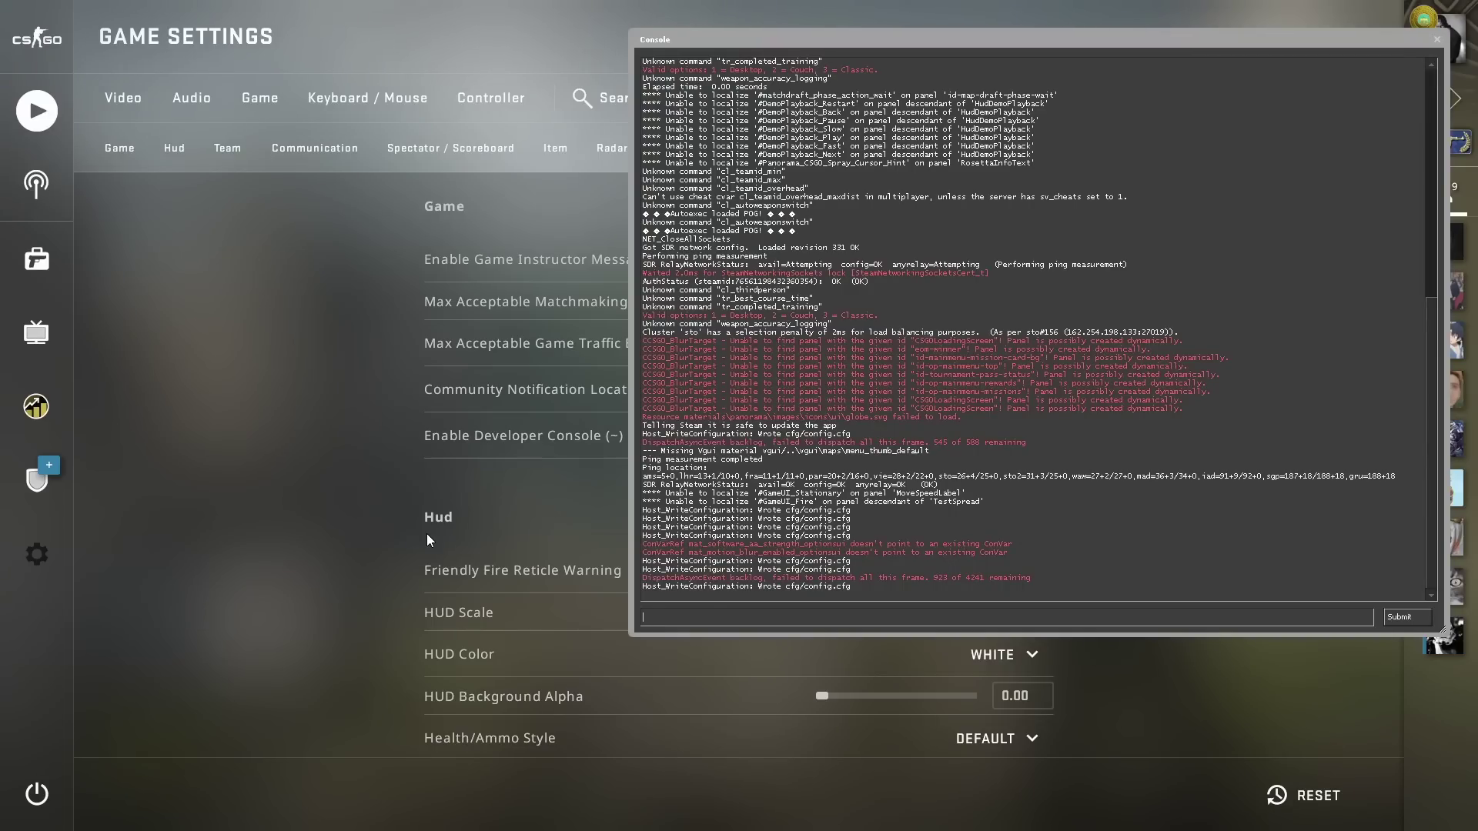
pyautogui.write('workshop_workbench')
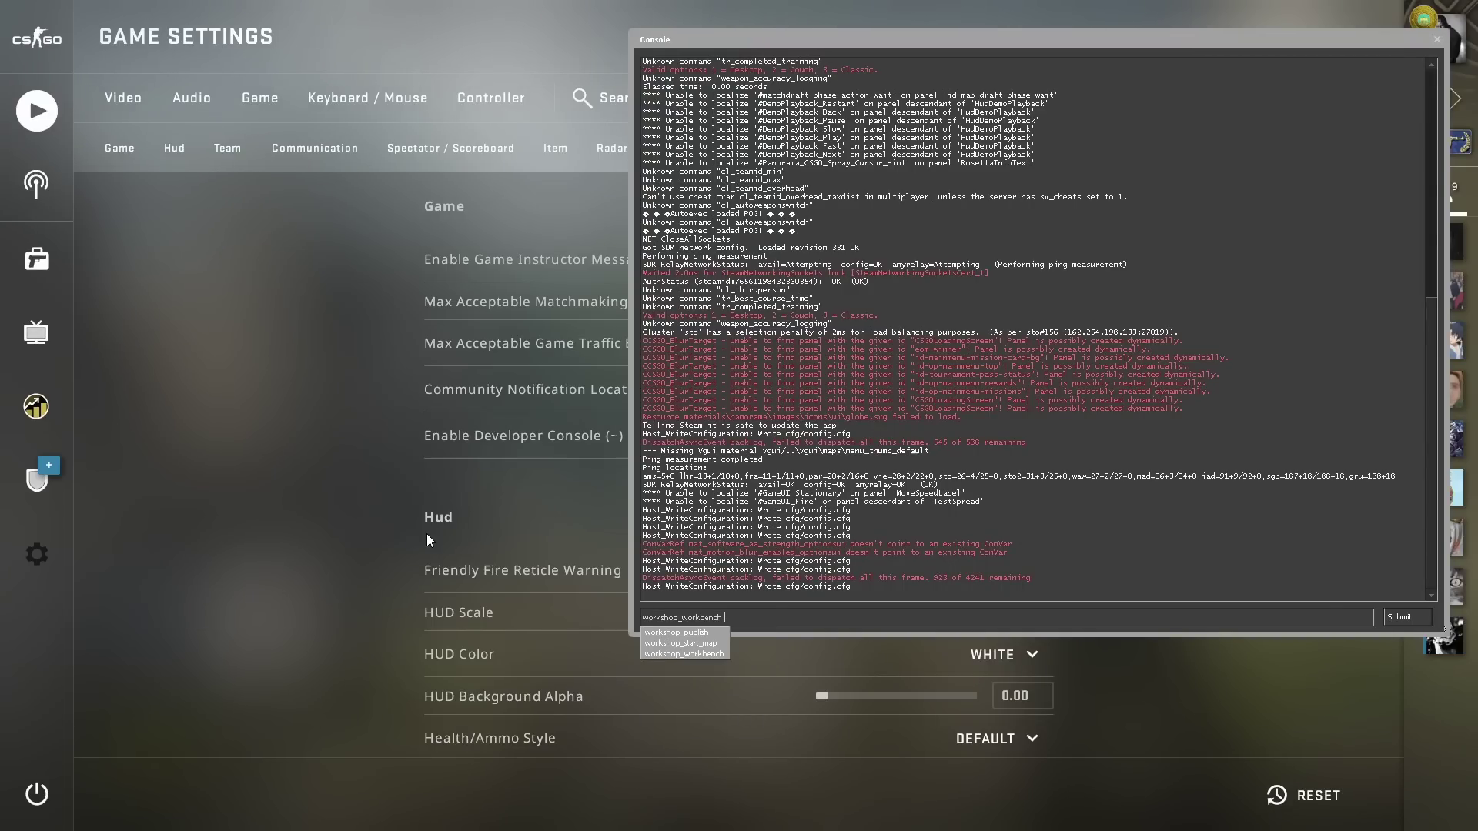
pyautogui.press('Return')
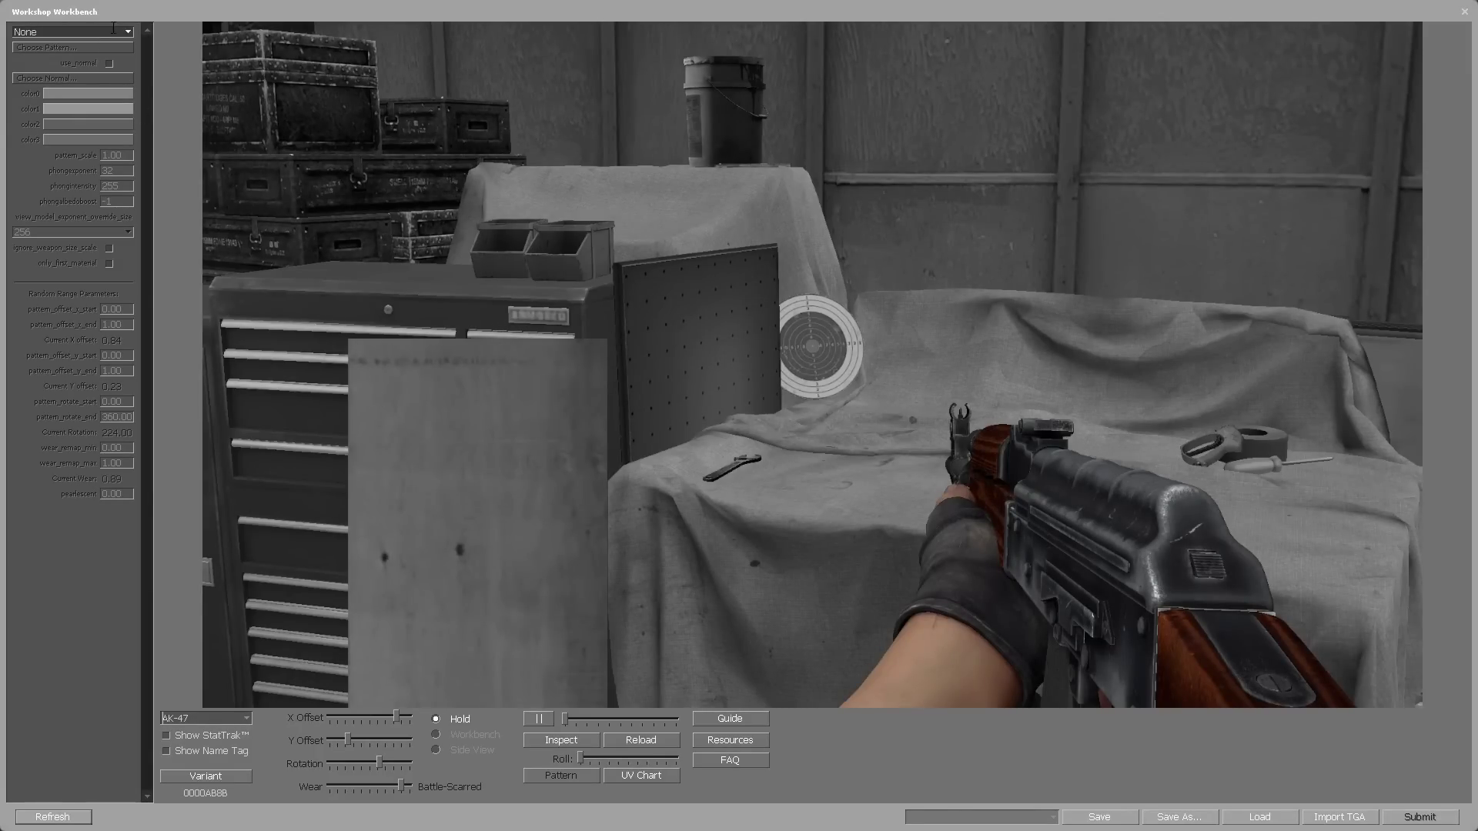
# Set the paint style to Custom Paint Job and load mac-10.vtf from the Desktop as the pattern.
pyautogui.click(127, 33)
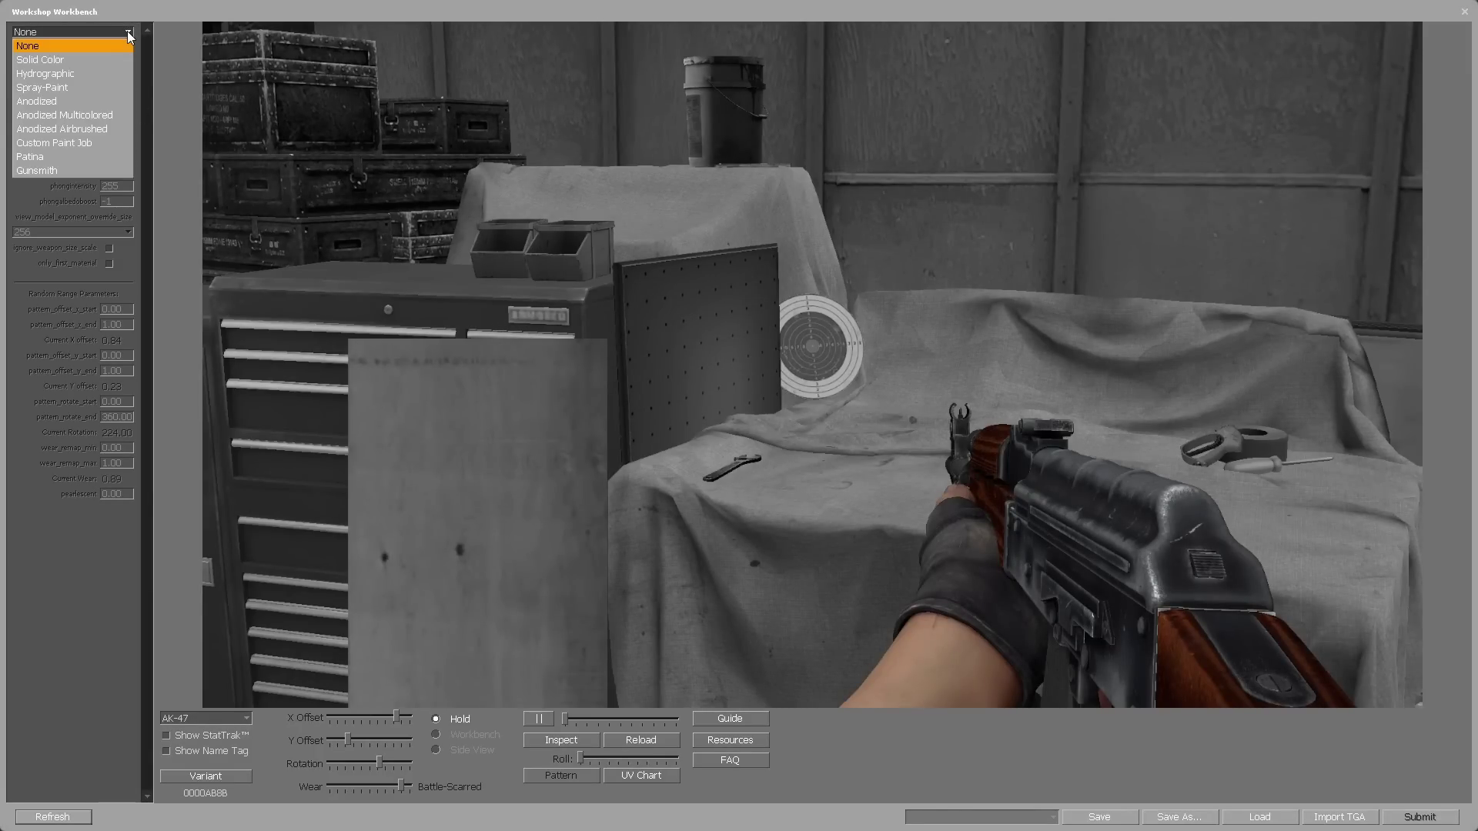
pyautogui.click(62, 143)
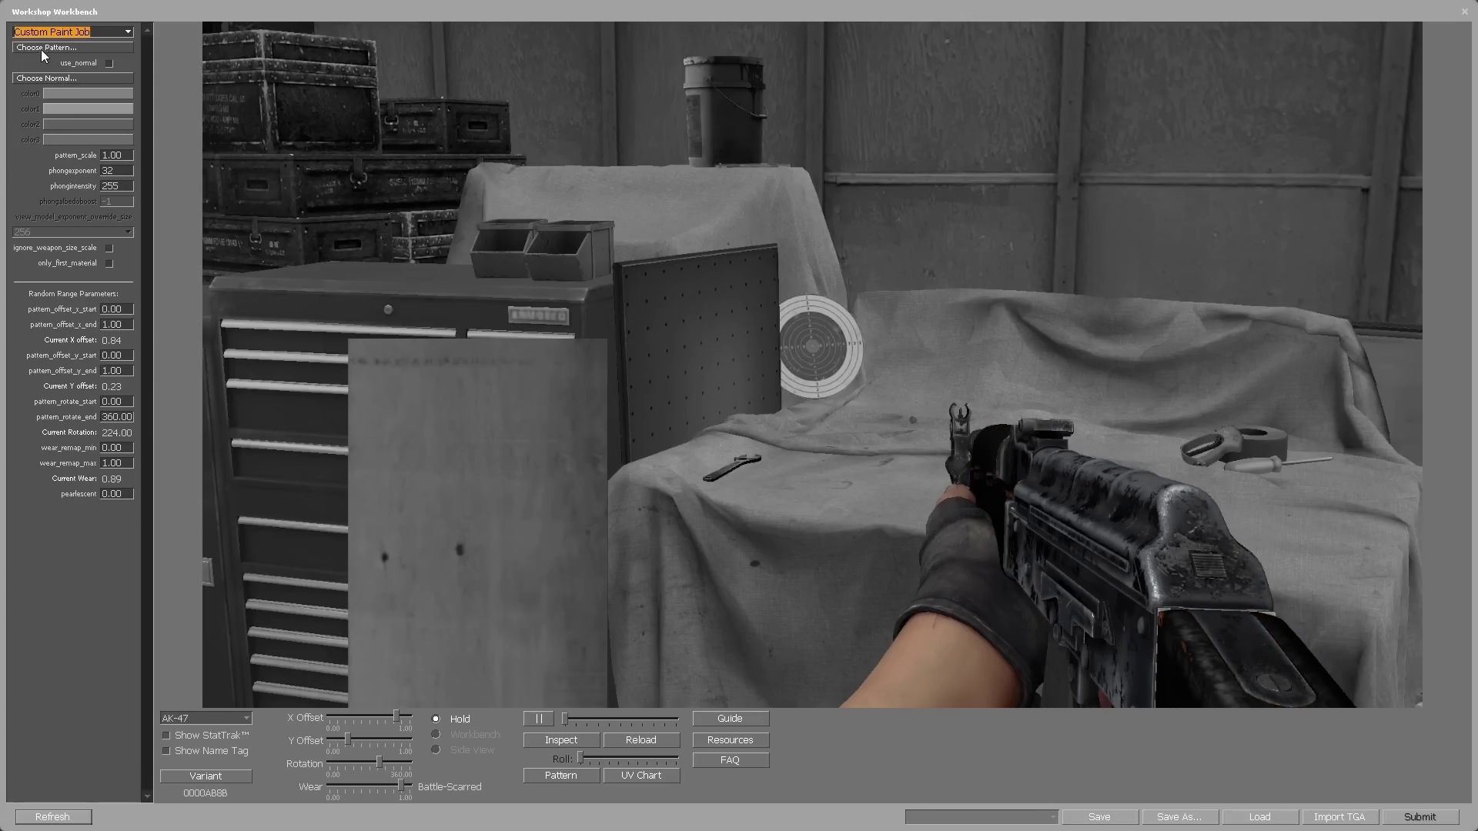
pyautogui.click(52, 48)
pyautogui.click(564, 302)
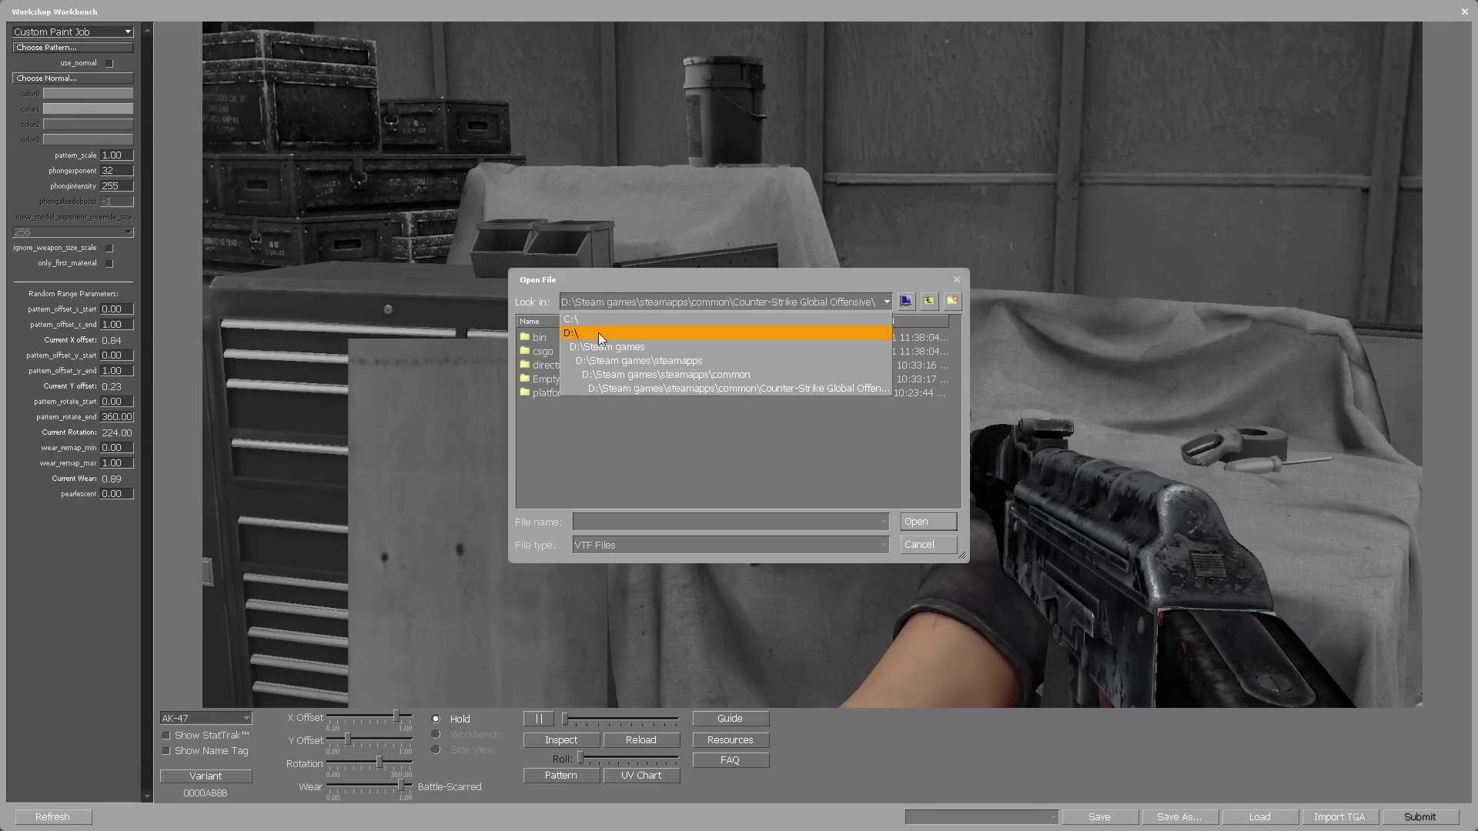
pyautogui.click(588, 334)
pyautogui.click(581, 303)
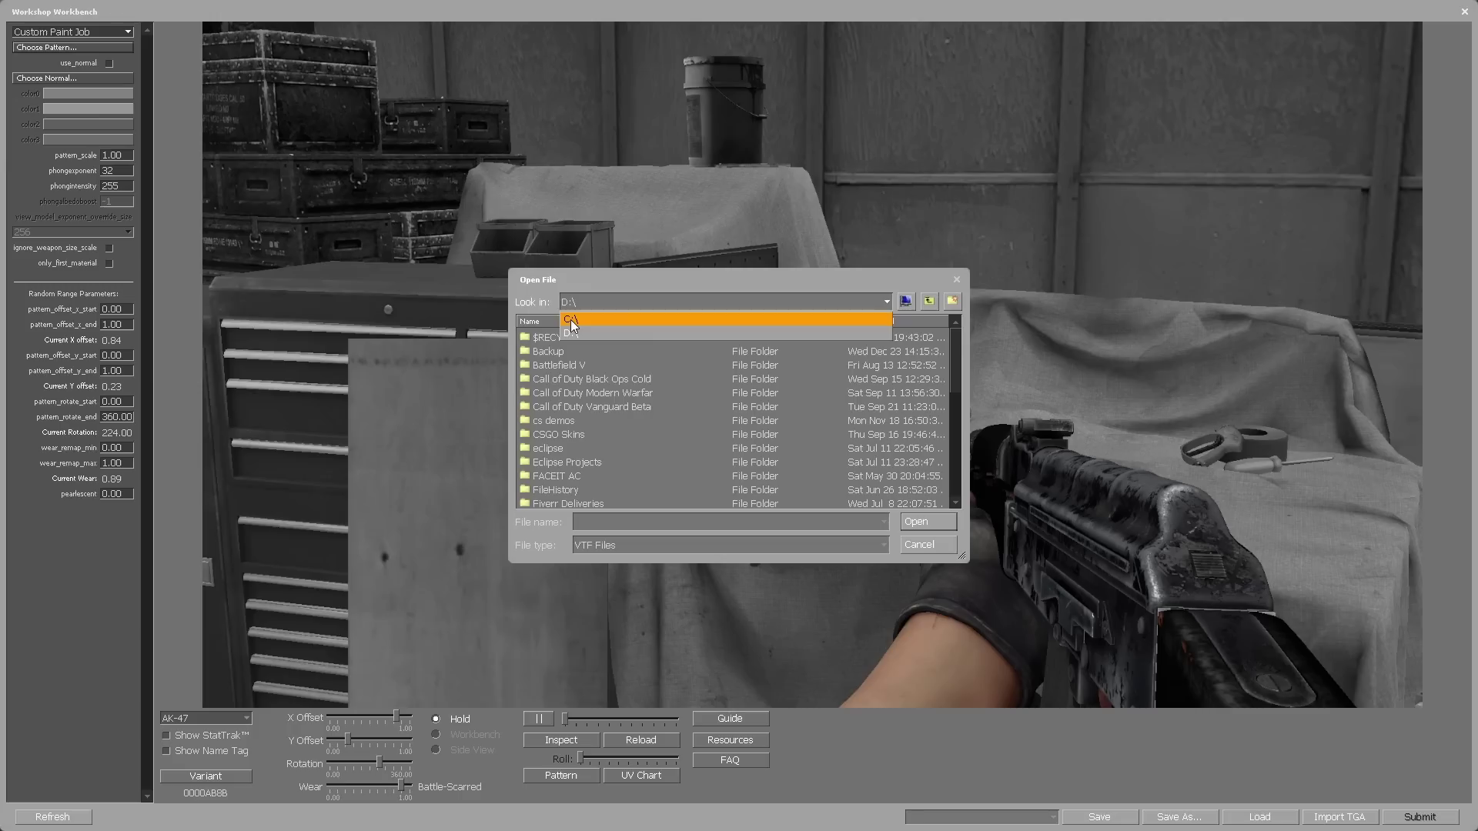
pyautogui.click(662, 456)
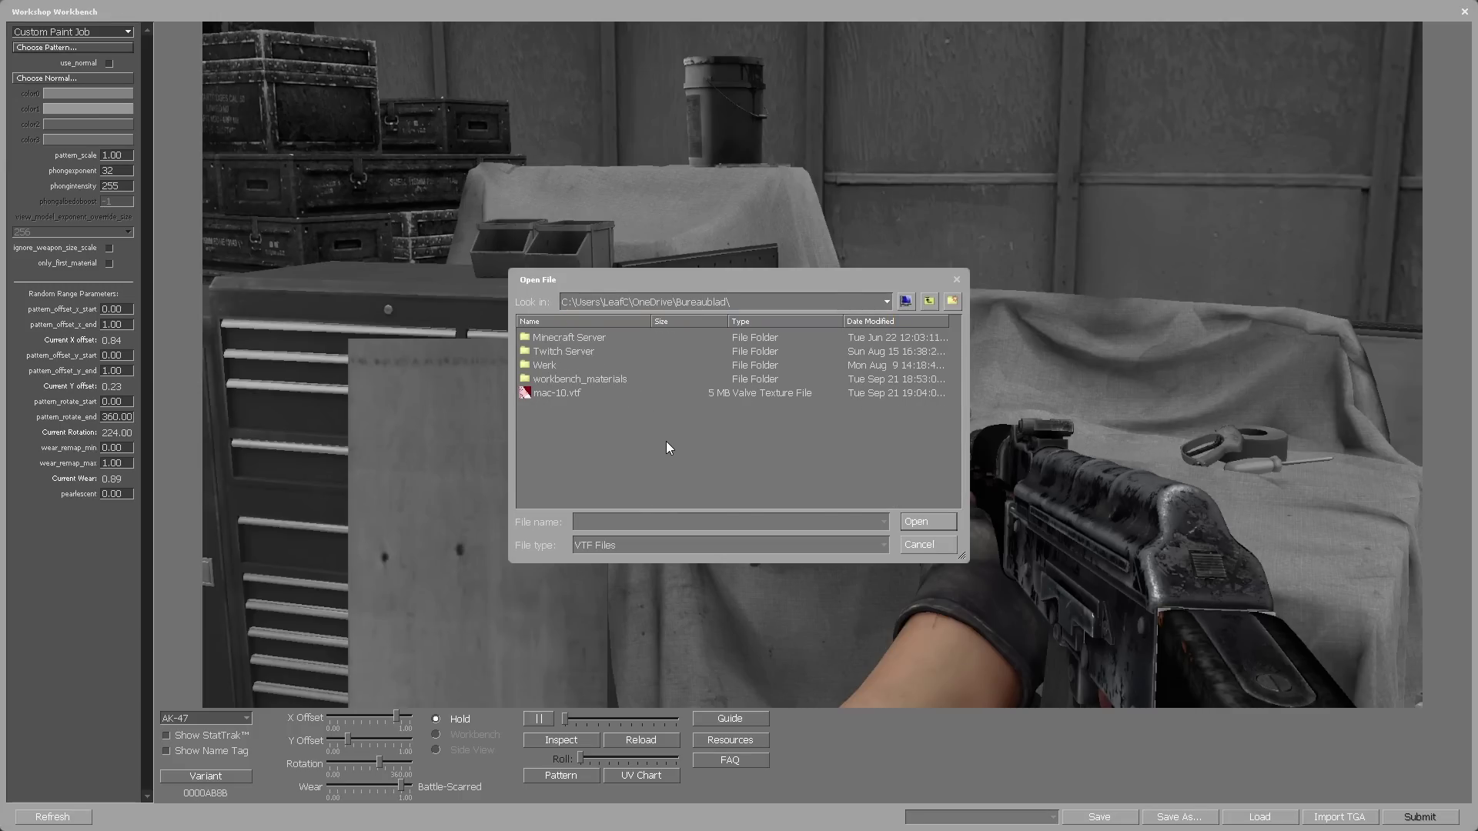
pyautogui.click(577, 394)
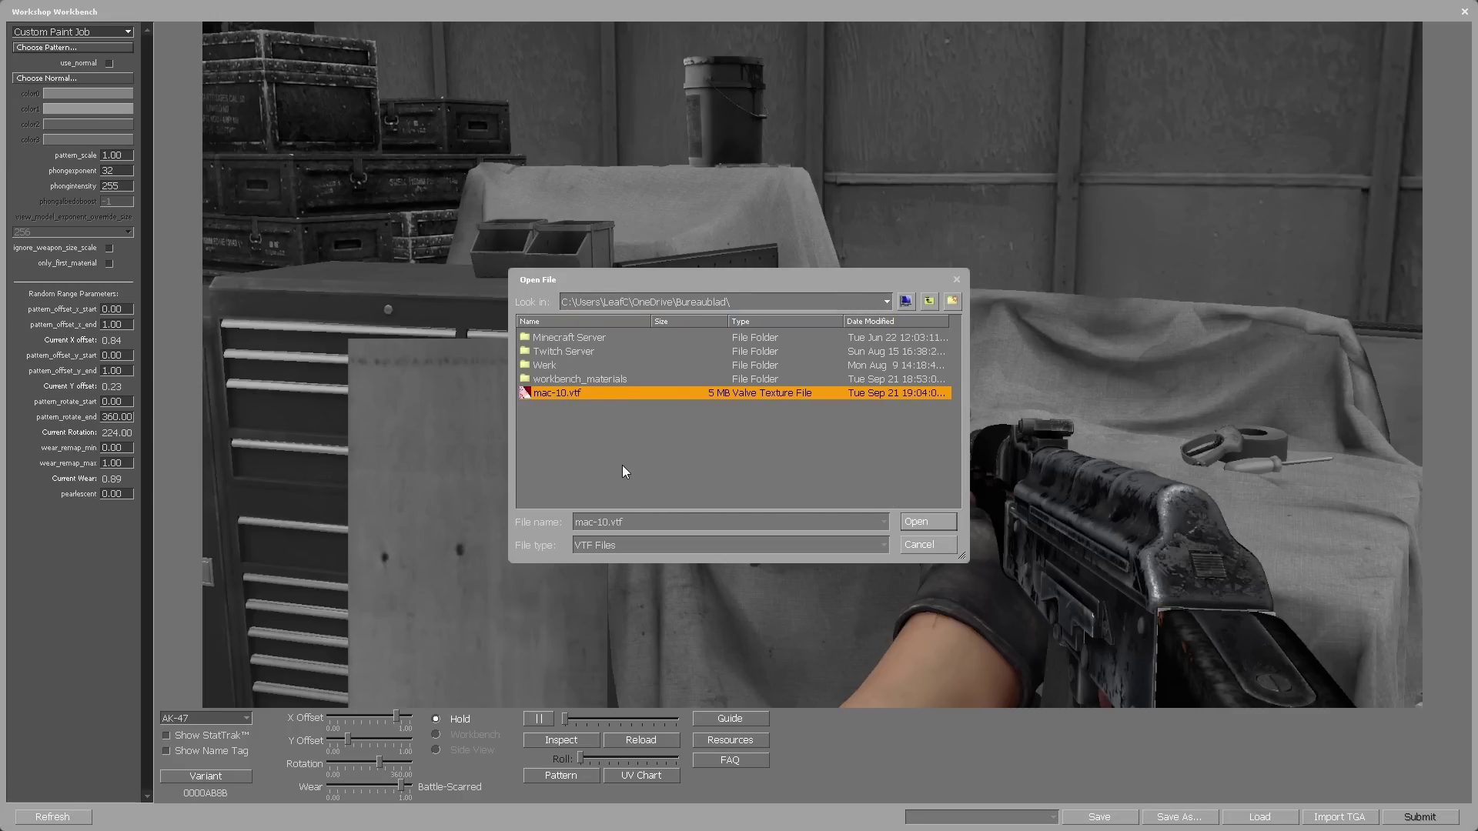
pyautogui.click(932, 524)
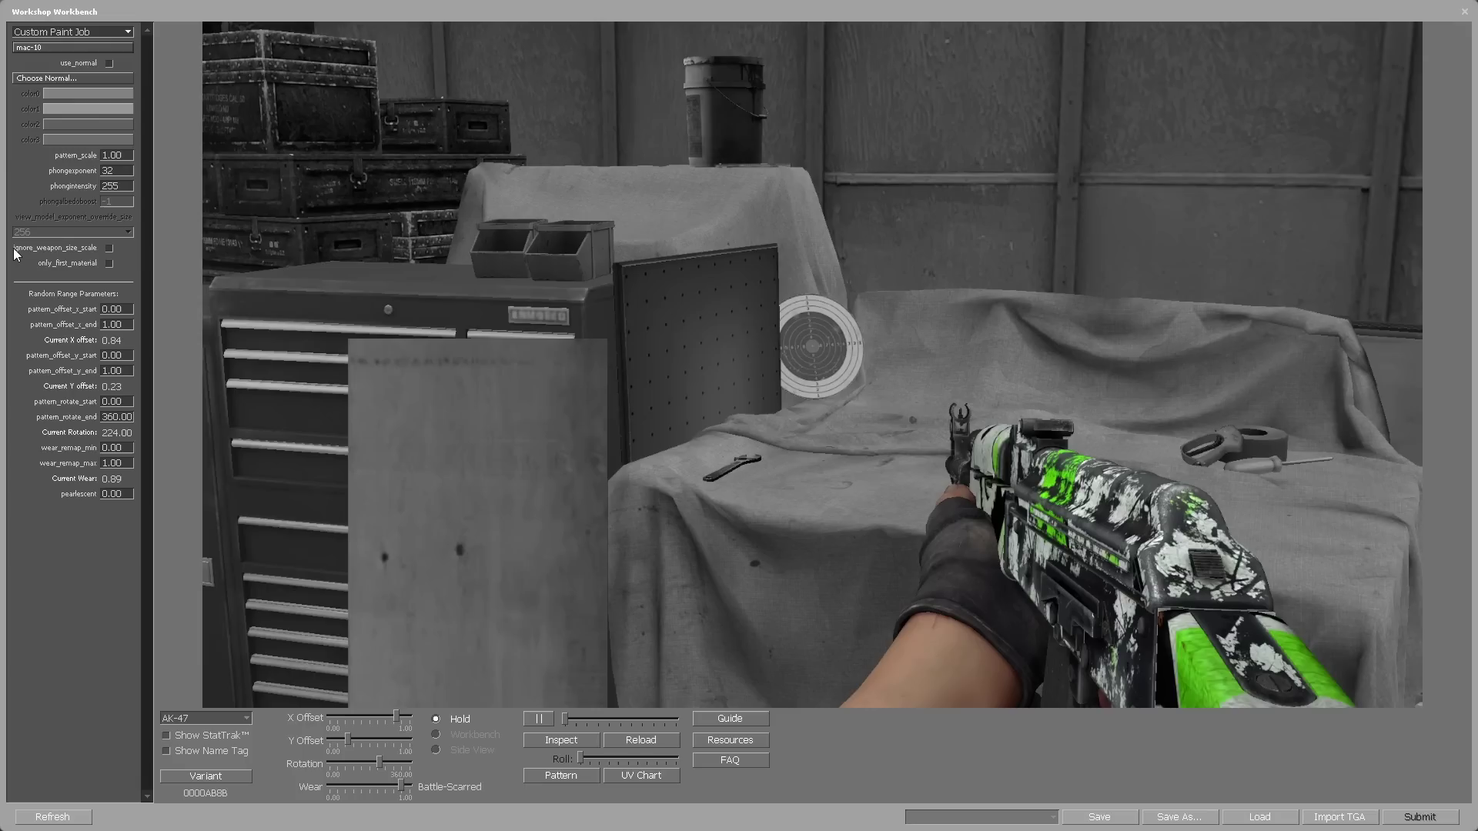
# Tick ignore_weapon_size_scale and set pattern_offset_x_end, pattern_offset_y_end and pattern_rotate_end to 0.
pyautogui.click(109, 249)
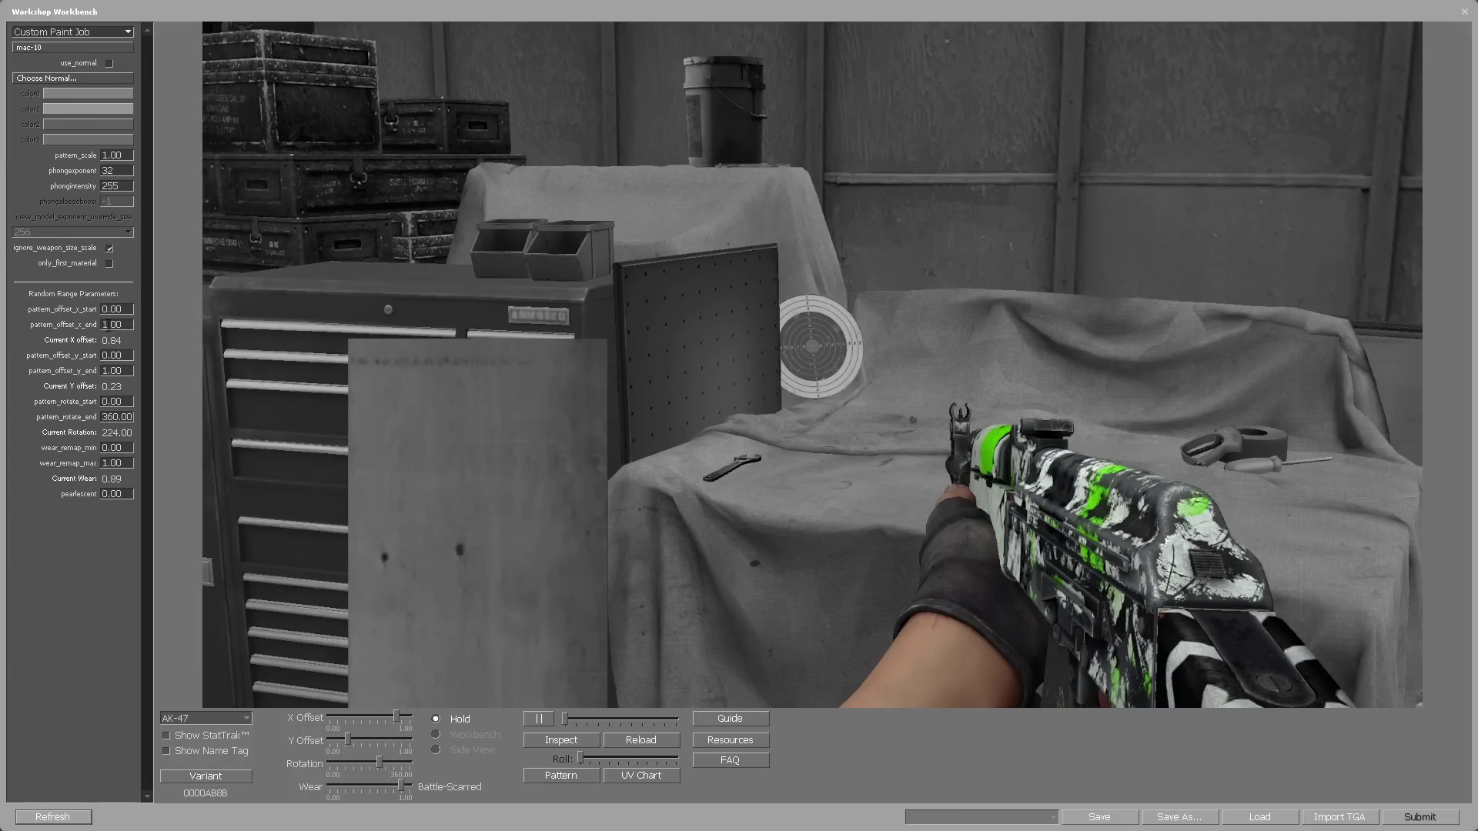
pyautogui.click(104, 324)
pyautogui.write('0')
pyautogui.click(112, 371)
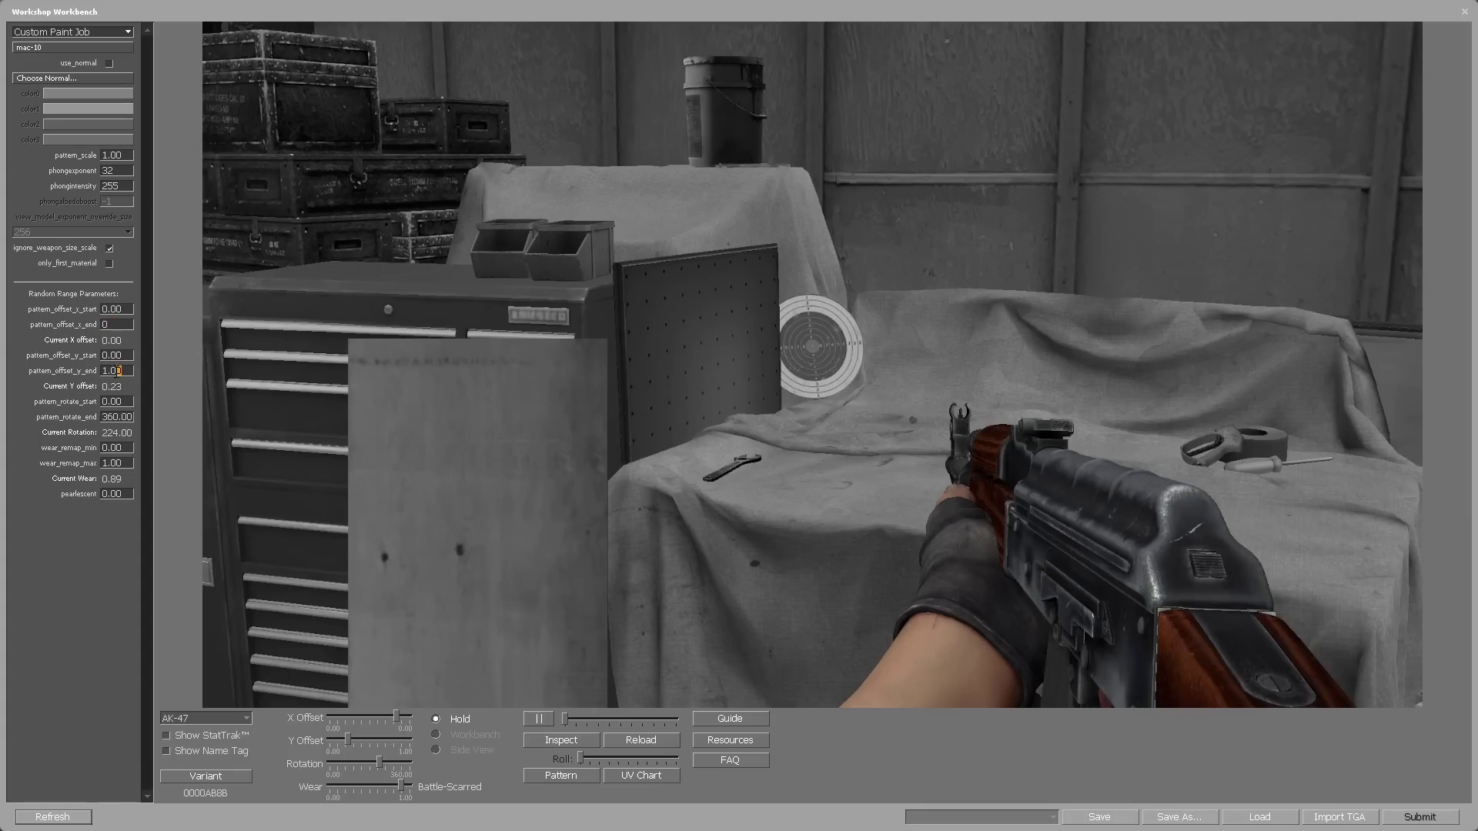
pyautogui.write('0')
pyautogui.click(115, 417)
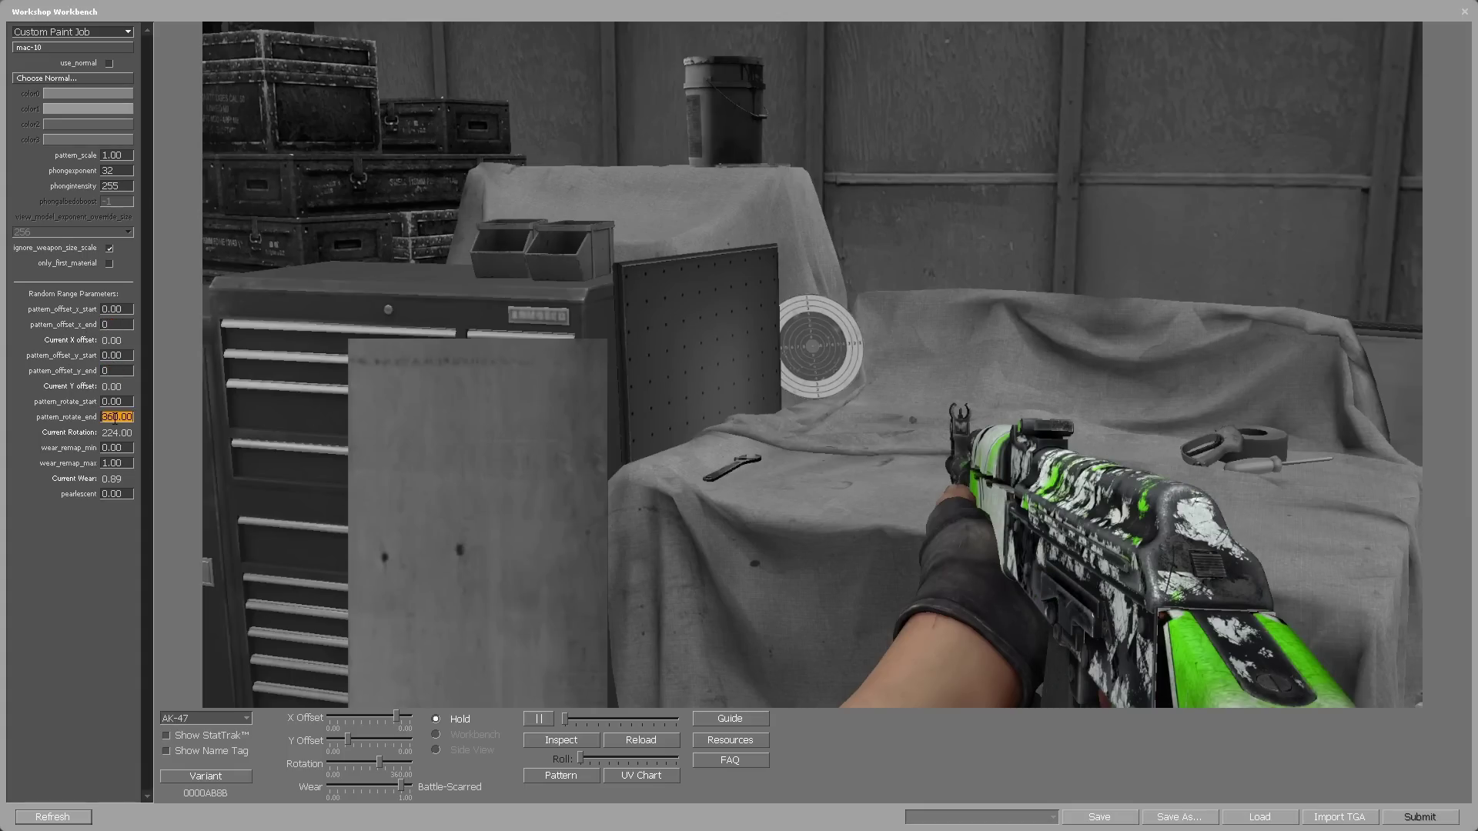
pyautogui.write('0')
pyautogui.press('Return')
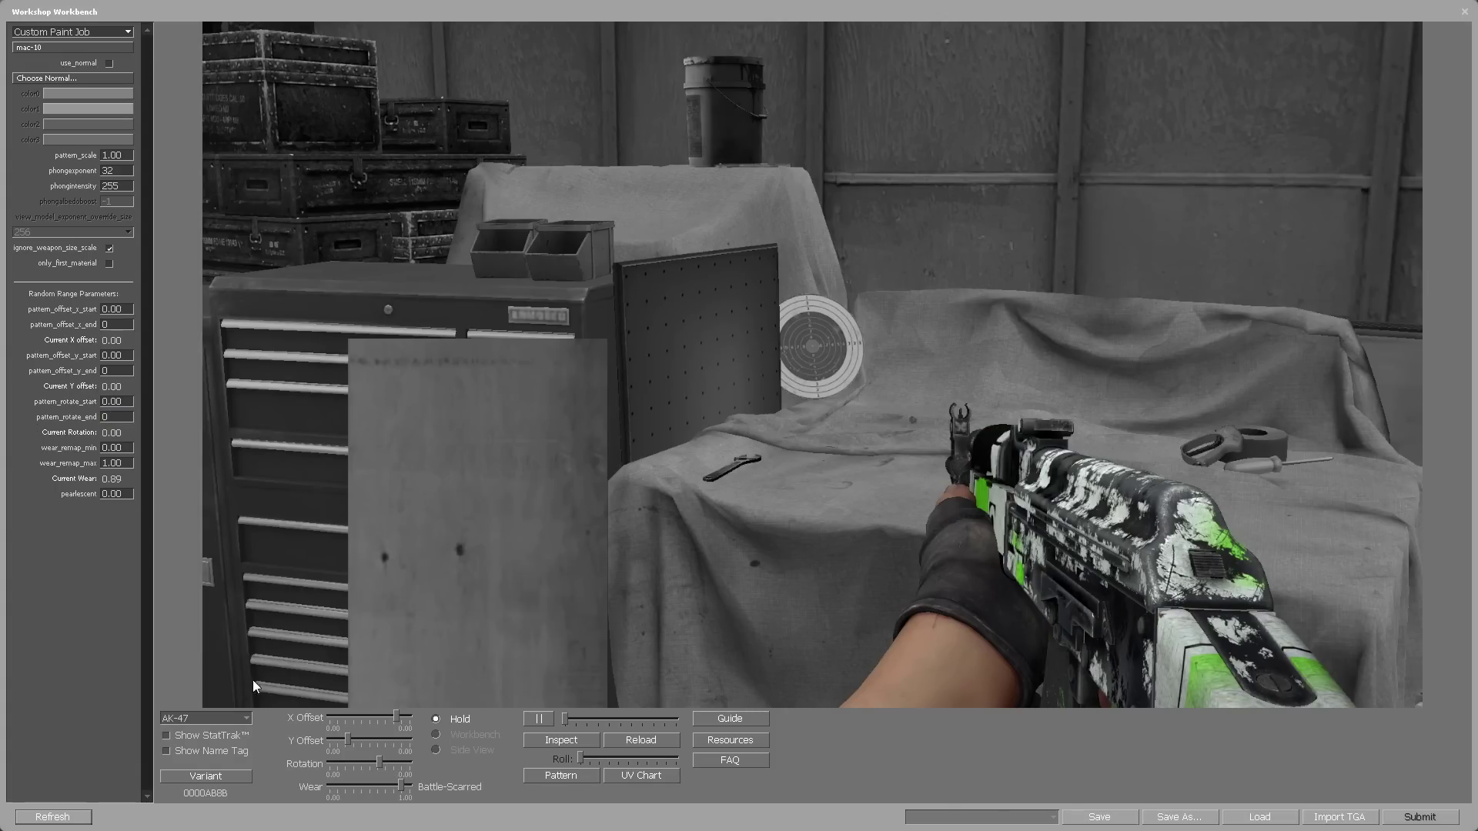
# Switch the preview weapon to MAC-10, set wear to Factory New, and play the inspect animation.
pyautogui.click(247, 720)
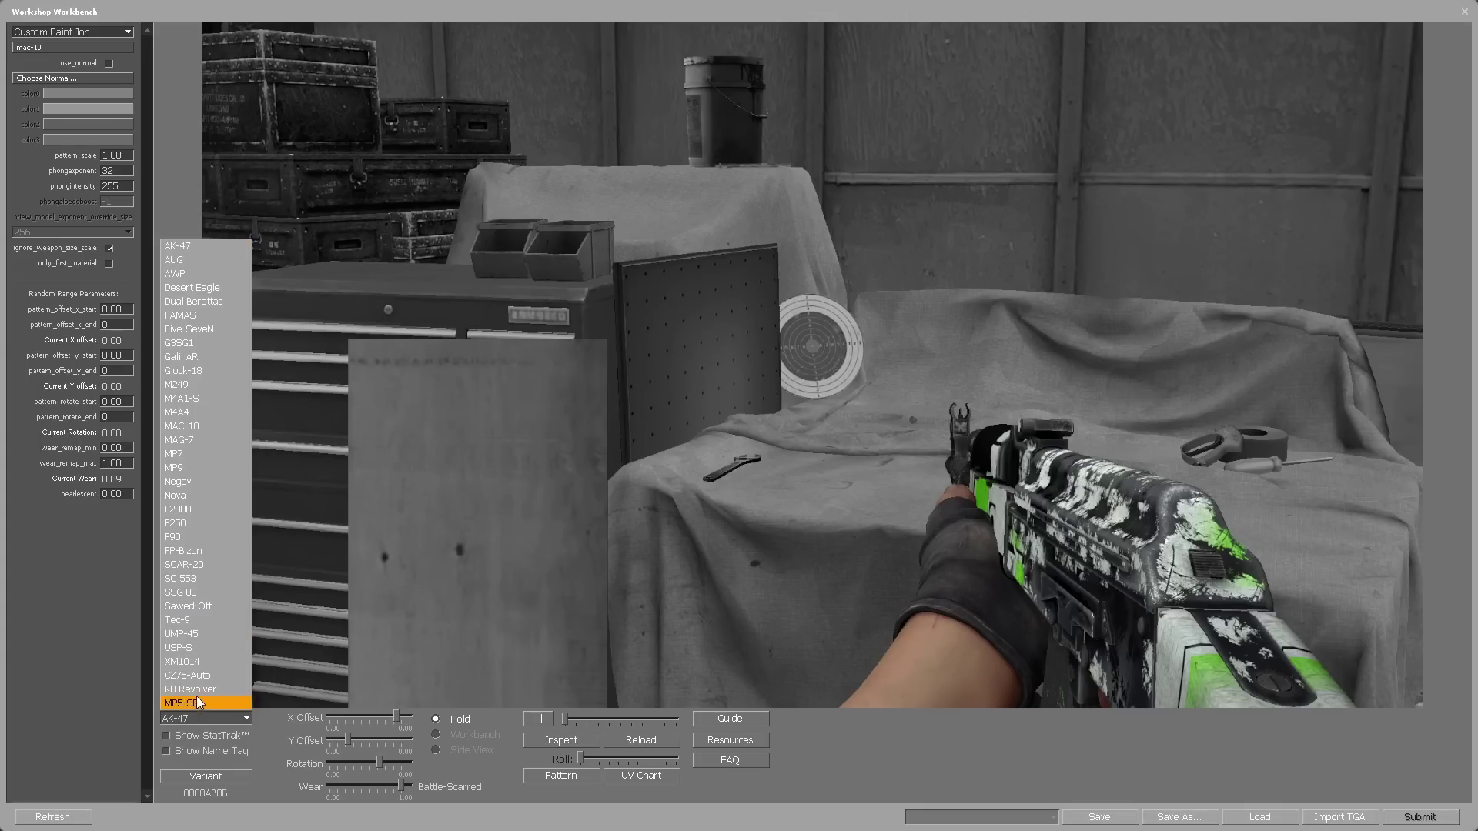
pyautogui.click(181, 425)
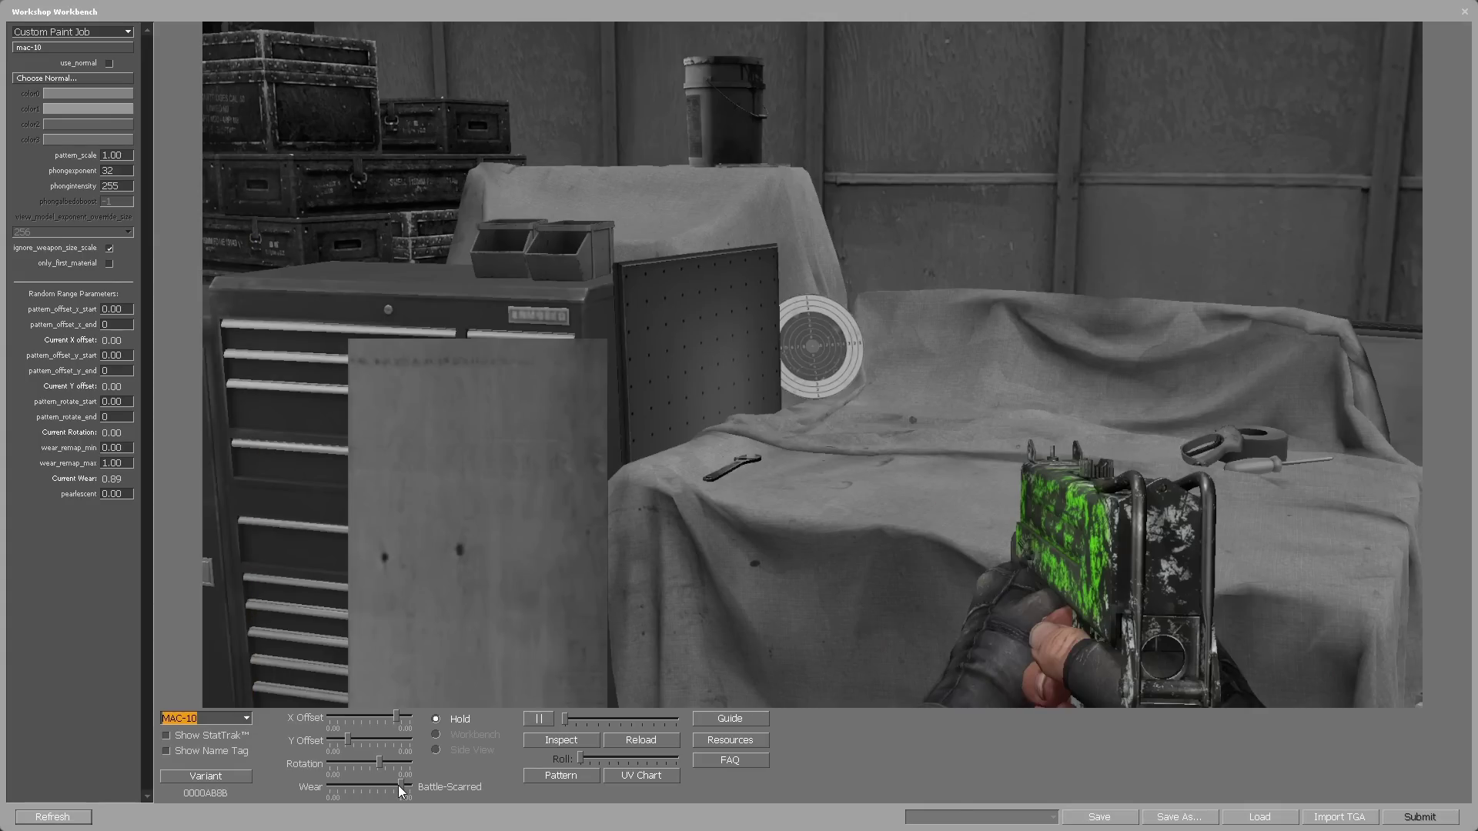
pyautogui.moveTo(400, 785); pyautogui.dragTo(330, 787)
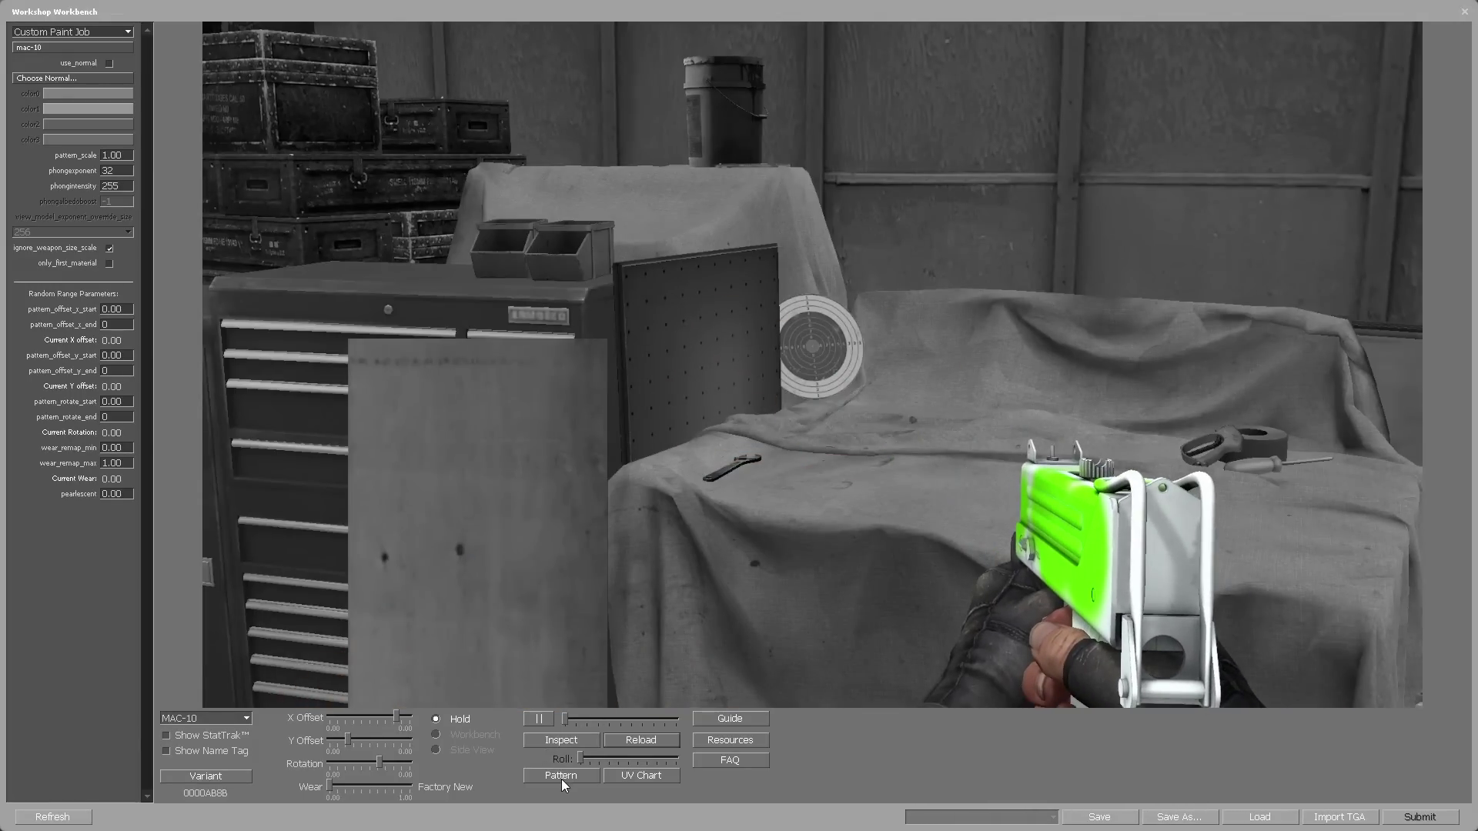
pyautogui.click(564, 741)
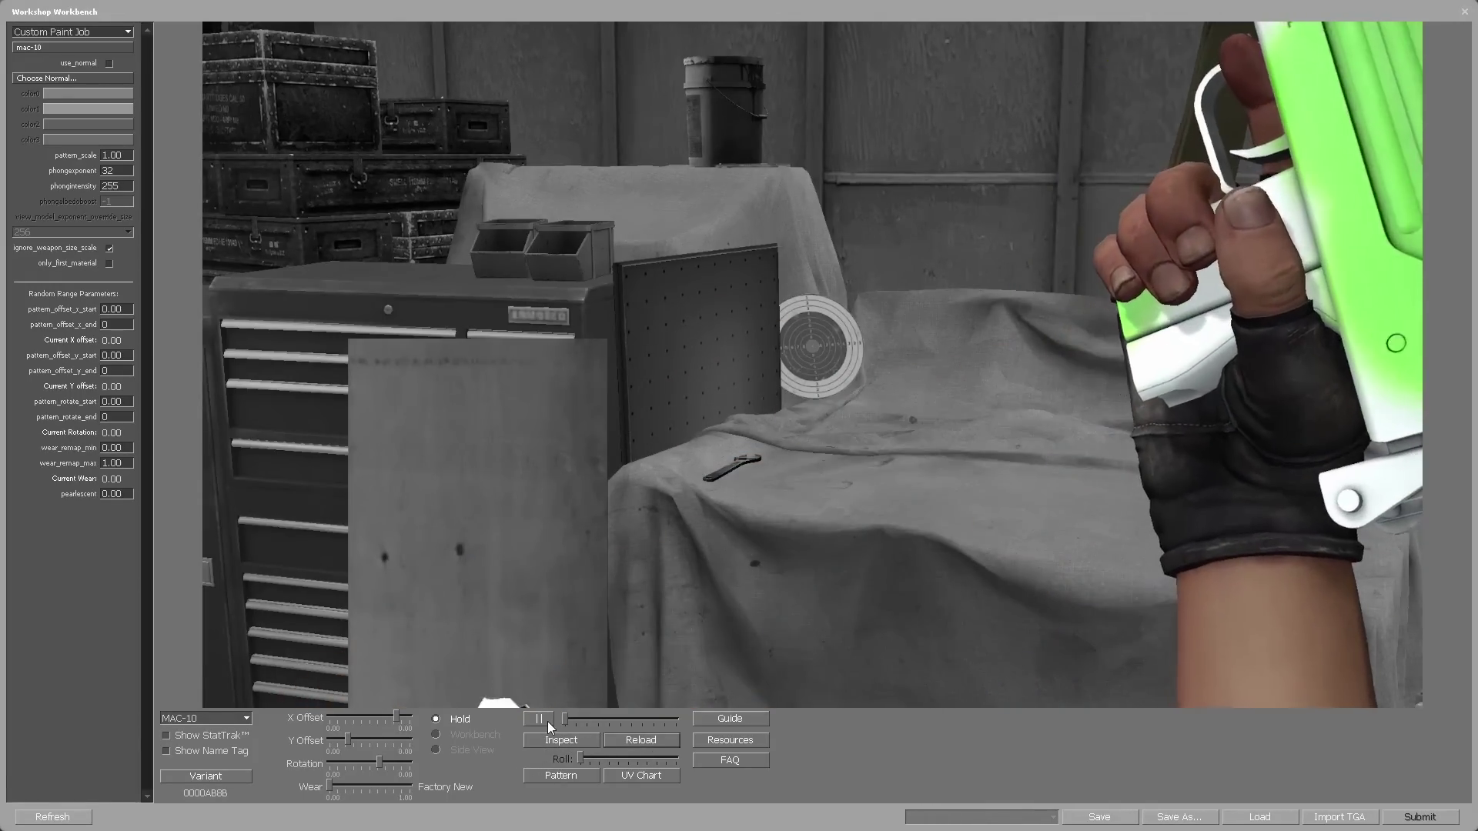
pyautogui.click(462, 734)
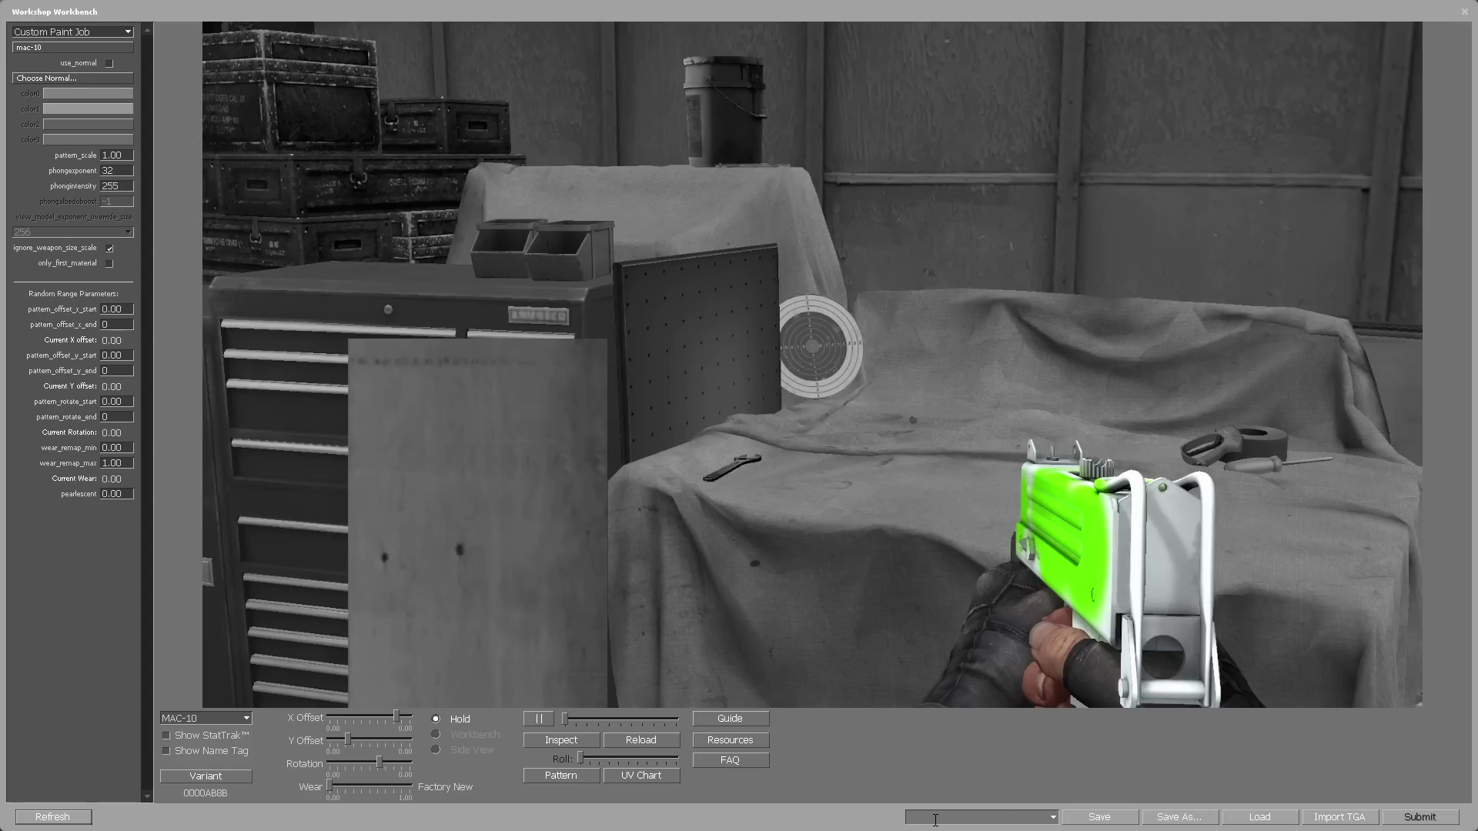
# Enter the skin name mac-10_skin in the name box at the bottom.
pyautogui.write('ac-10')
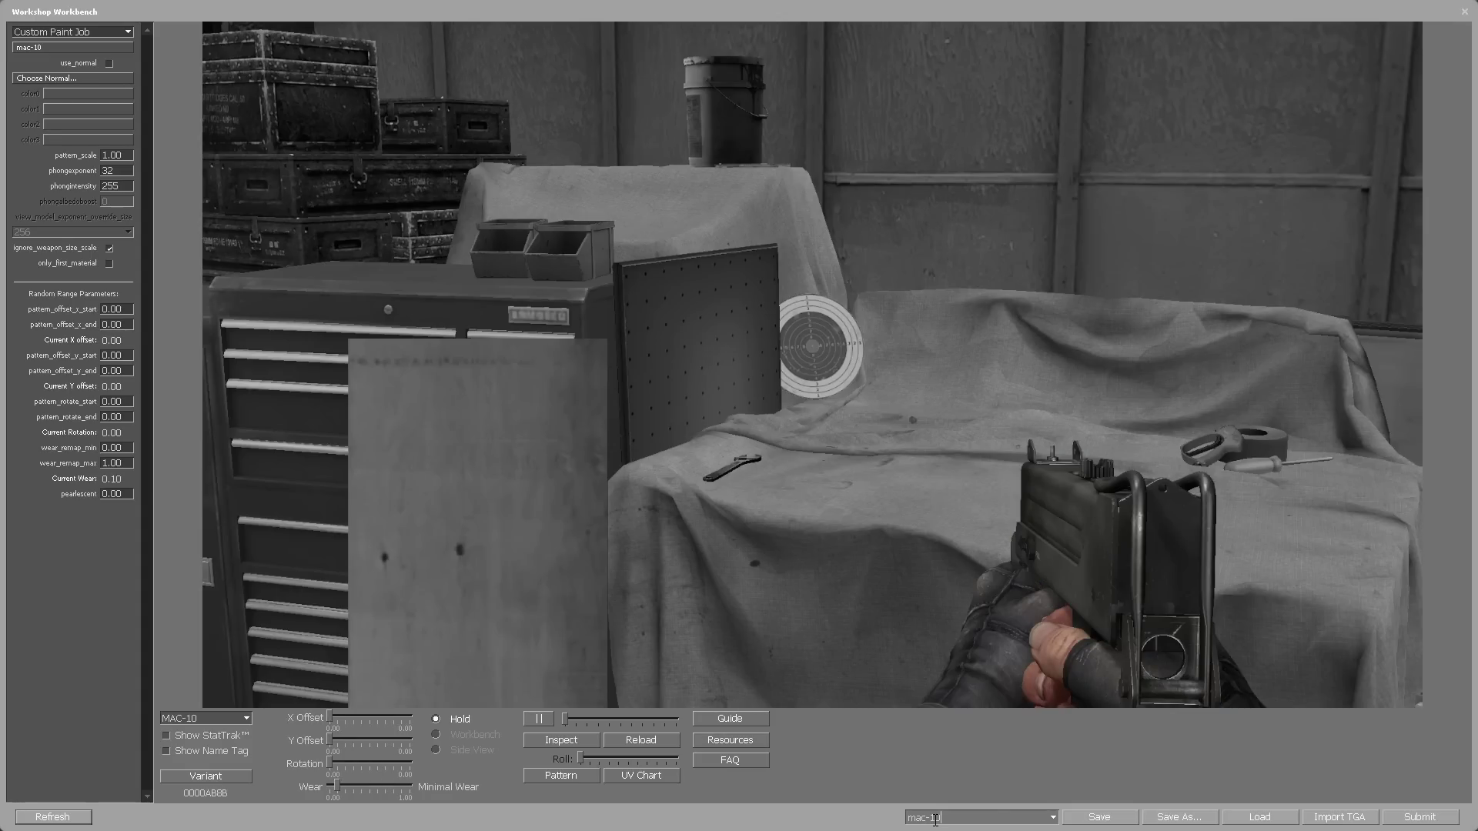
pyautogui.write('_skin')
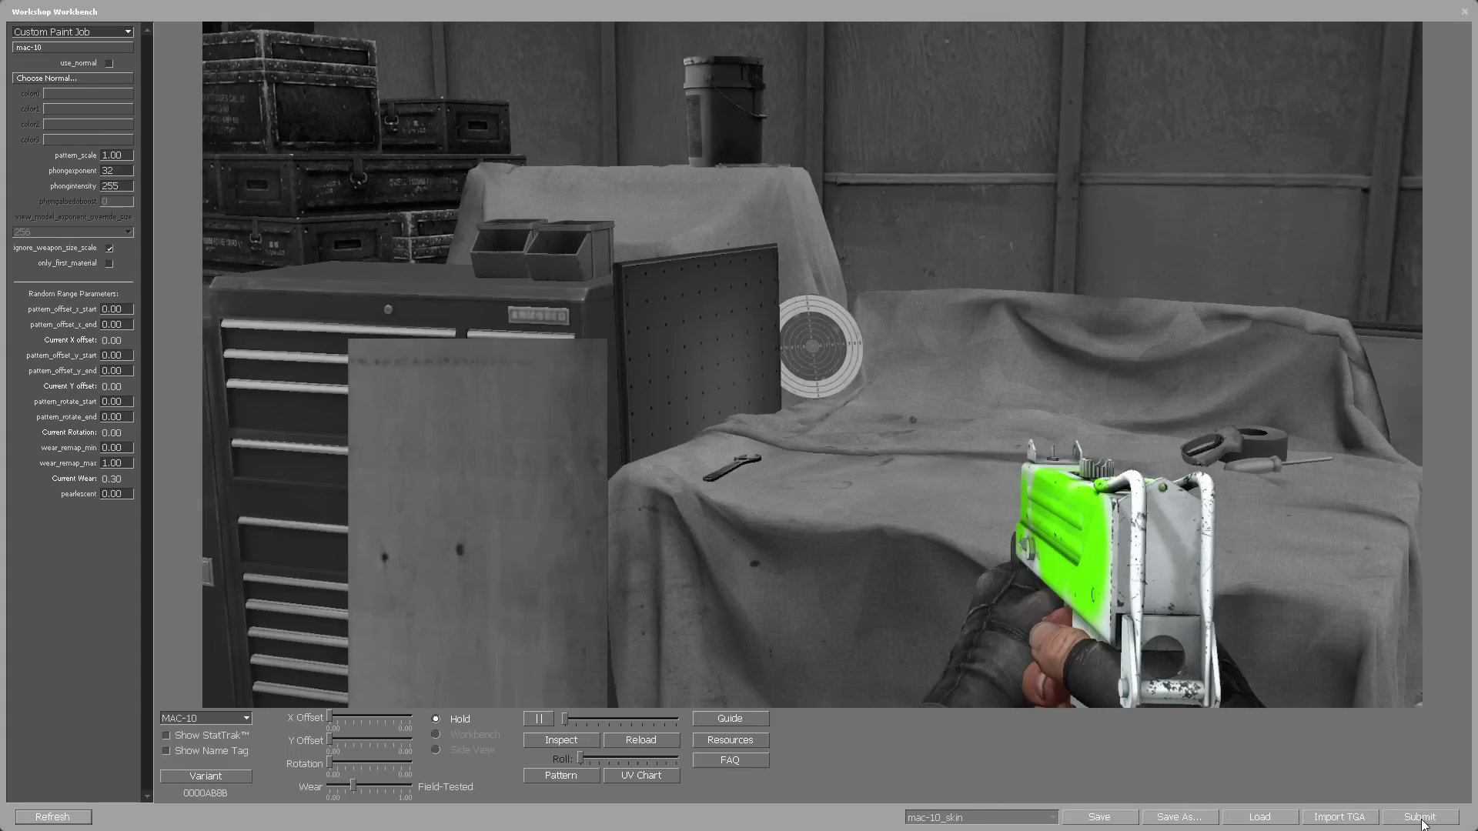
# Bring up the Weapon Finish Publish dialog, then cancel choosing a preview image.
pyautogui.click(1420, 818)
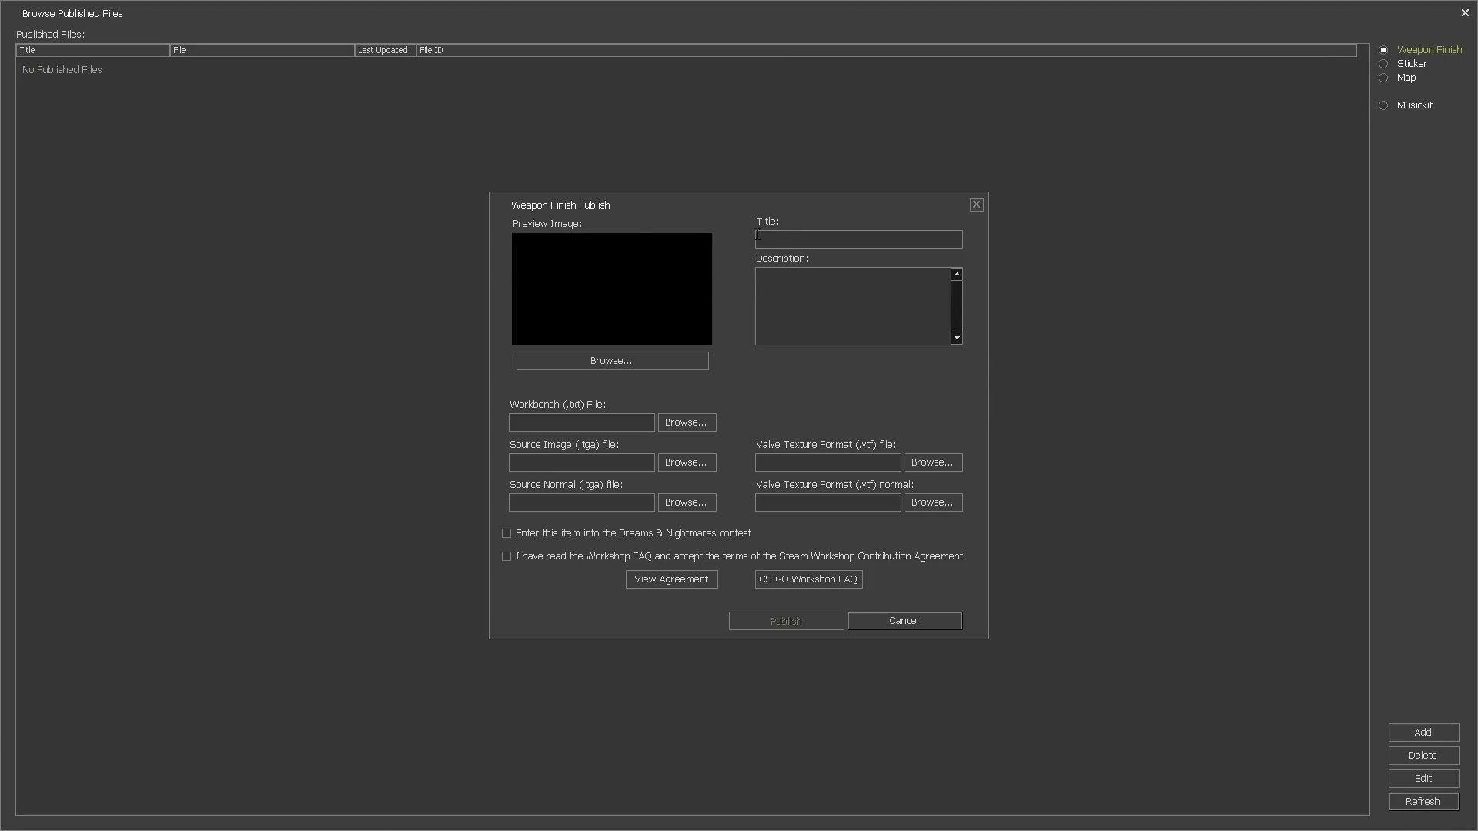
pyautogui.moveTo(642, 211); pyautogui.dragTo(653, 212)
pyautogui.click(610, 364)
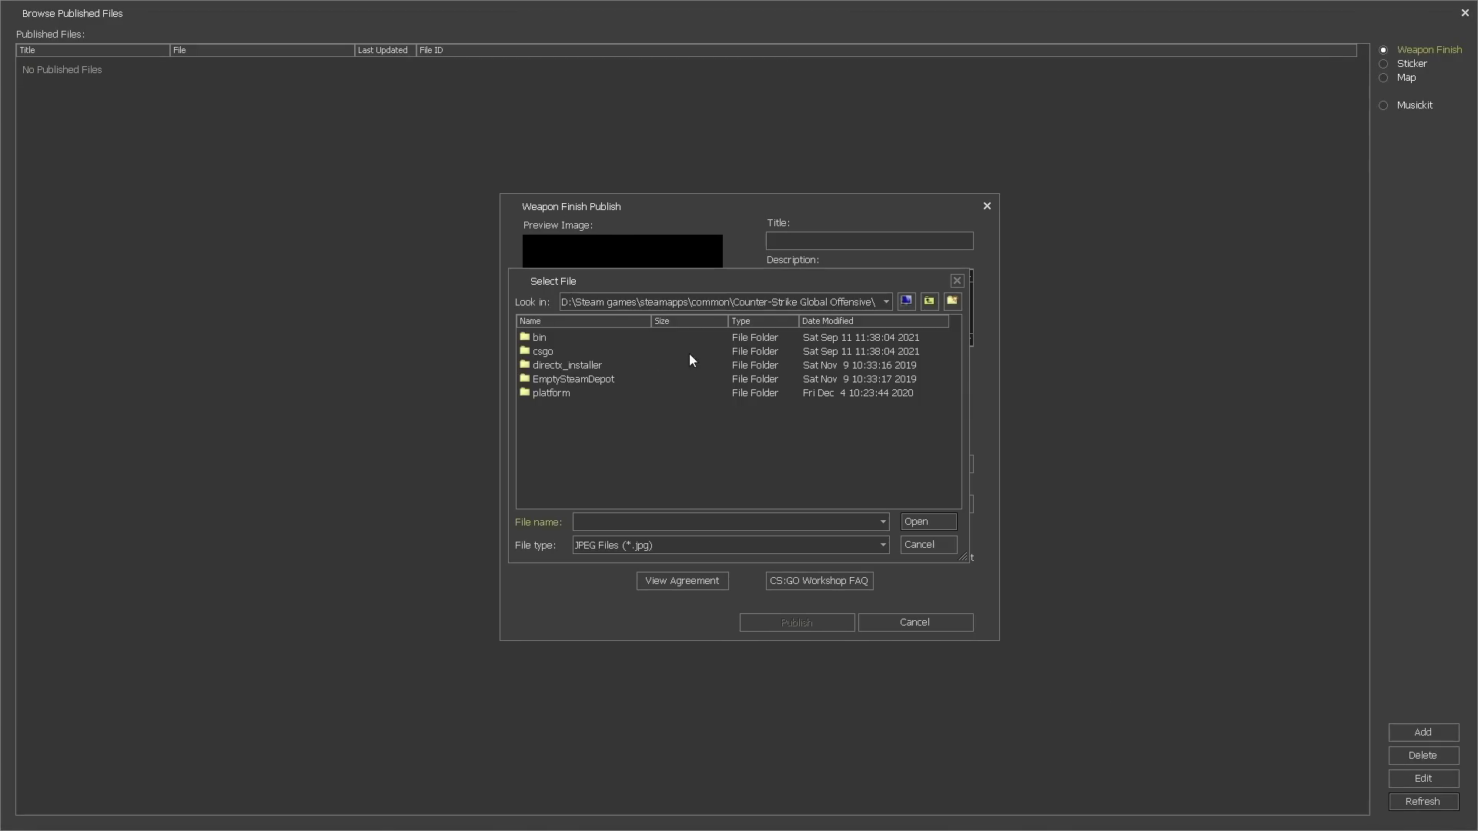
pyautogui.click(918, 545)
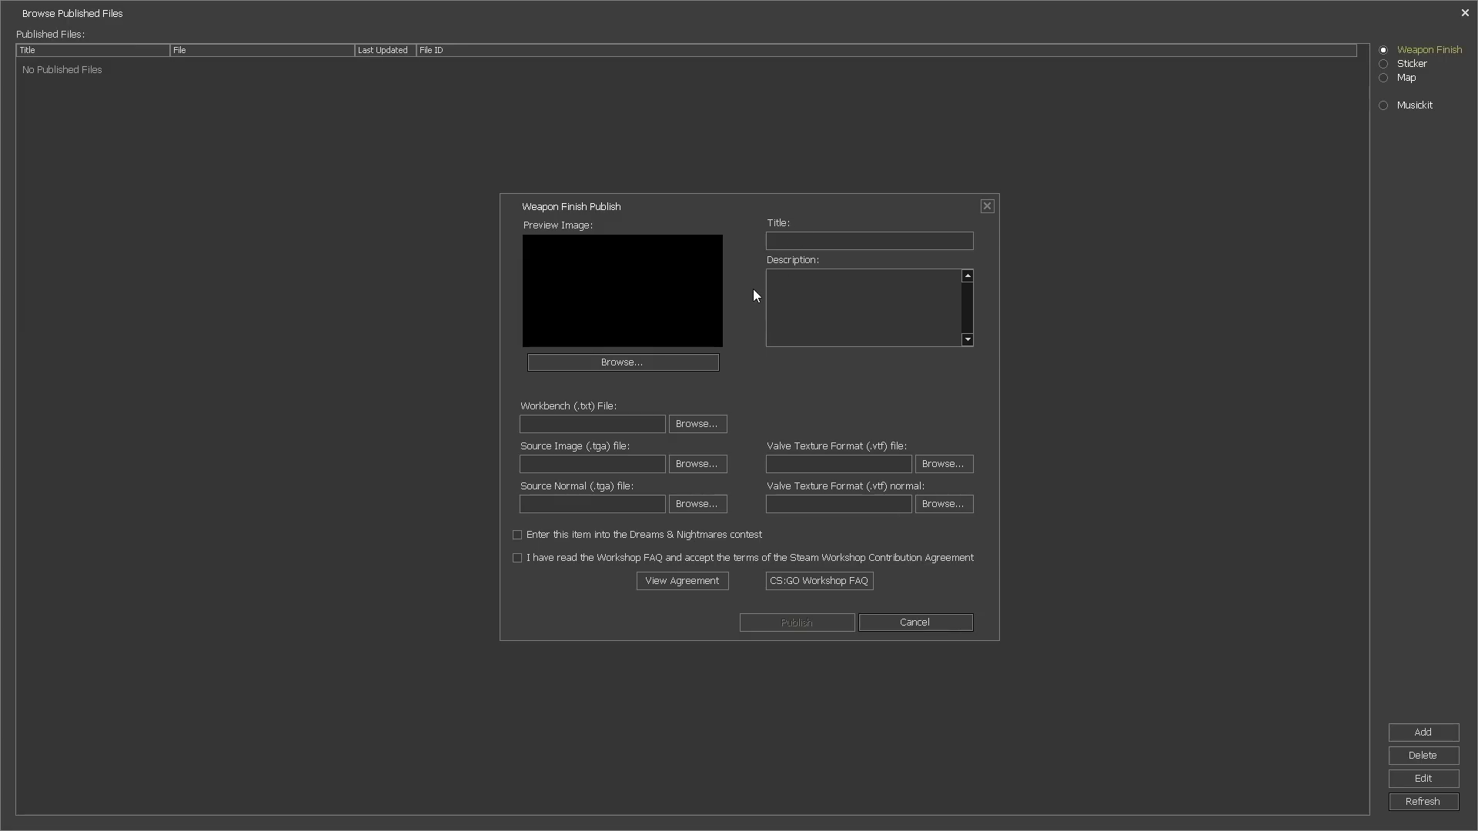